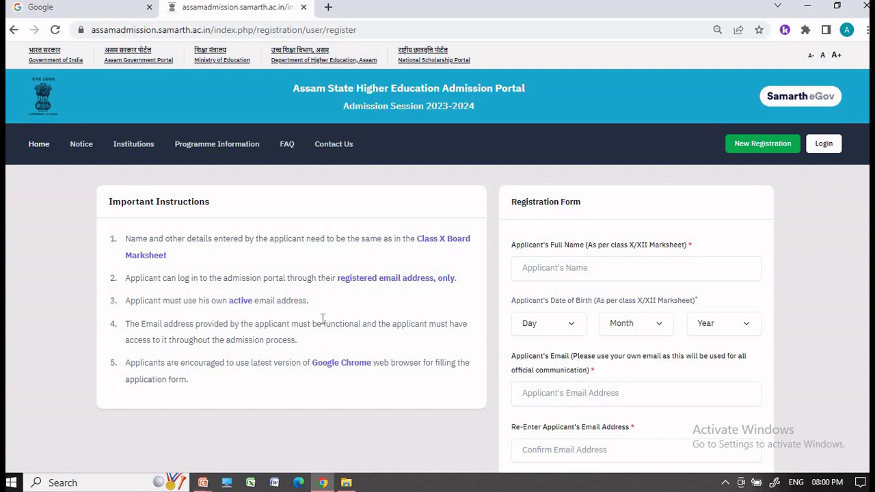
- Enter the applicant's name and set the birth date to 01 January 2004
{"action": "left_click_drag", "start_coordinate": [322, 324], "coordinate": [360, 322]}
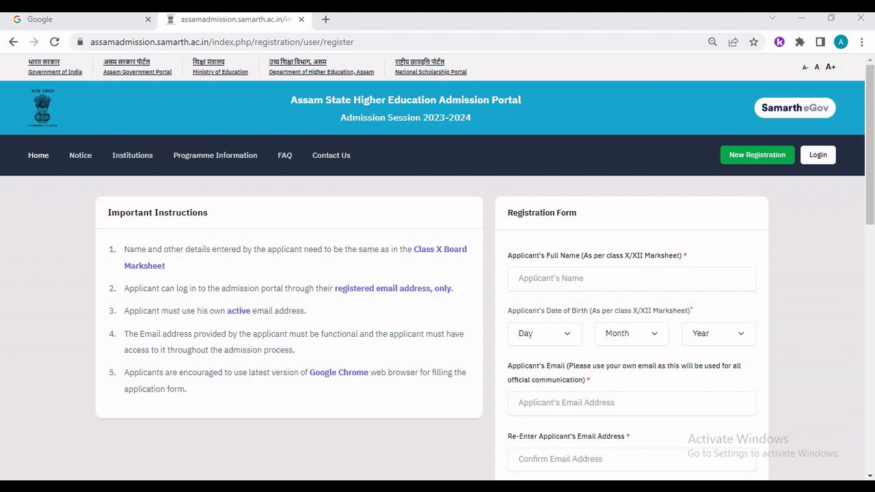
{"action": "scroll", "coordinate": [582, 216], "scroll_direction": "down", "scroll_amount": 1}
{"action": "left_click", "coordinate": [582, 215]}
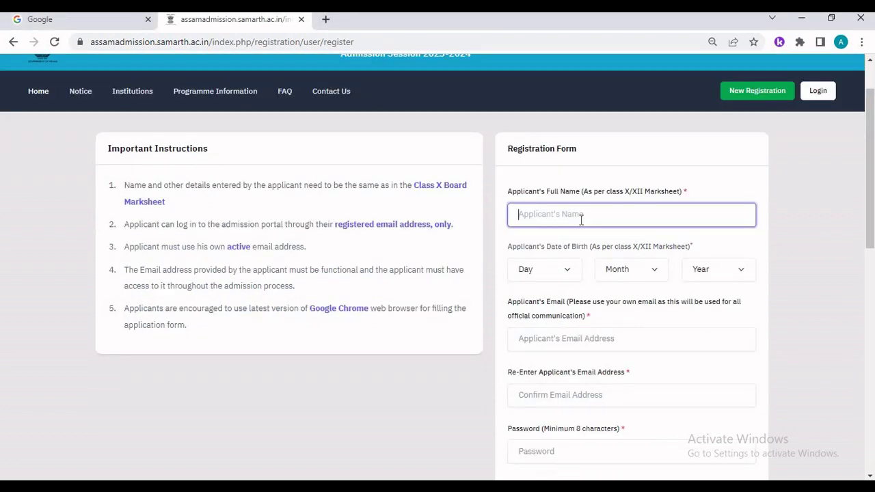
{"action": "type", "text": "sample"}
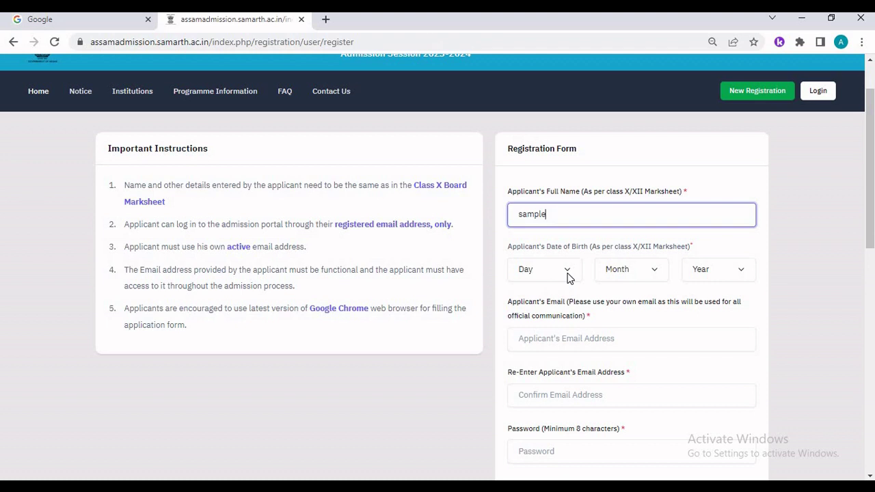
{"action": "left_click", "coordinate": [567, 273]}
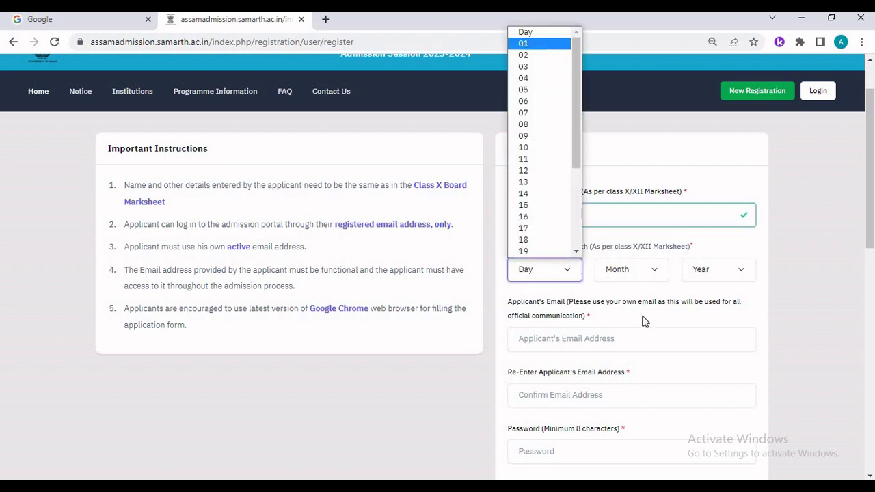
{"action": "key", "text": "Return"}
{"action": "left_click", "coordinate": [635, 272]}
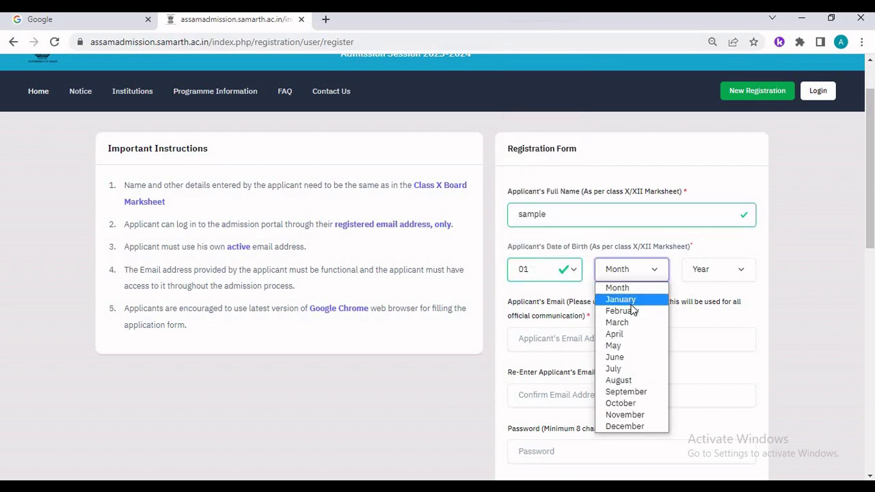
{"action": "left_click", "coordinate": [632, 305]}
{"action": "left_click", "coordinate": [711, 269]}
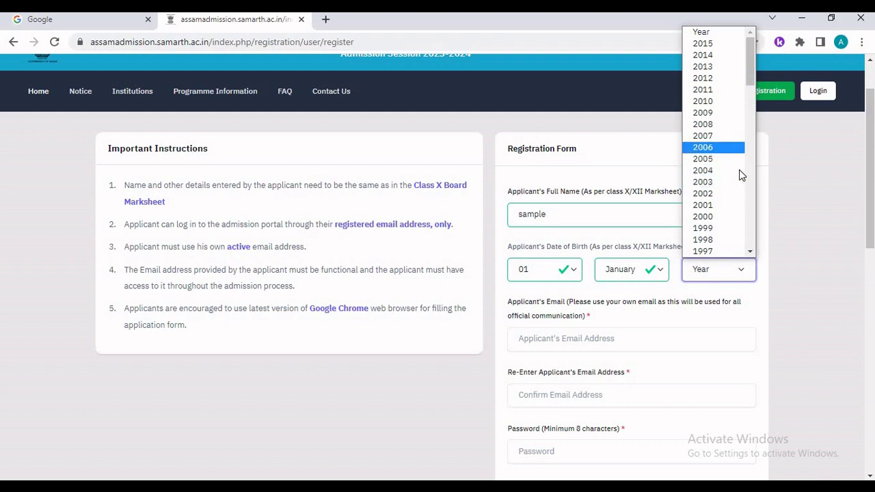
{"action": "left_click", "coordinate": [736, 171]}
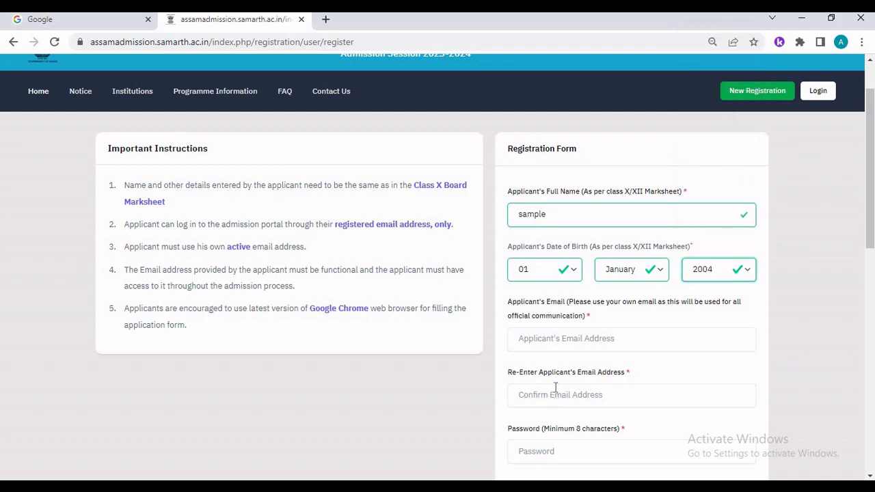
- Paste the applicant's email address into both the email and confirm email fields
{"action": "right_click", "coordinate": [542, 344]}
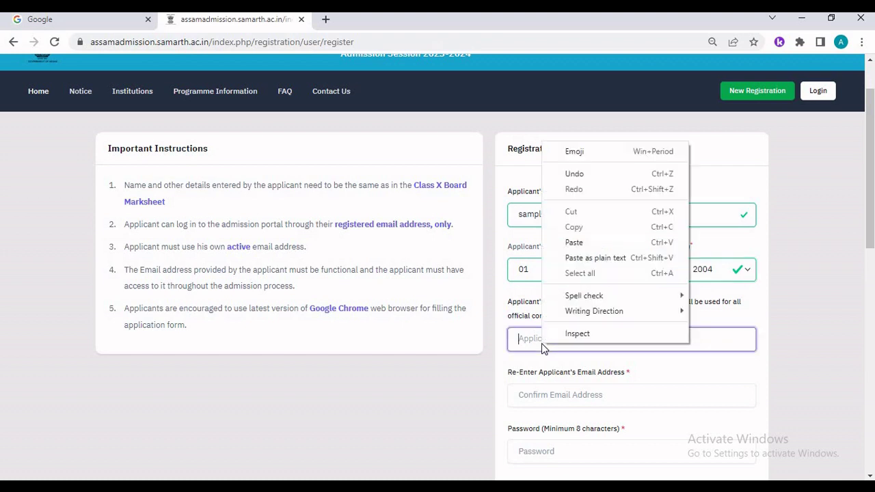
{"action": "left_click", "coordinate": [584, 241]}
{"action": "key", "text": "ctrl+a"}
{"action": "key", "text": "ctrl+c"}
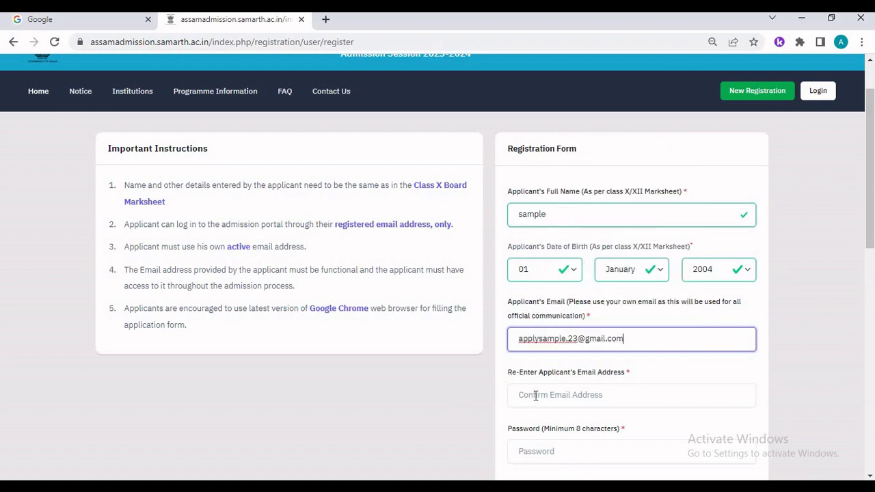
{"action": "right_click", "coordinate": [538, 397]}
{"action": "left_click", "coordinate": [582, 293]}
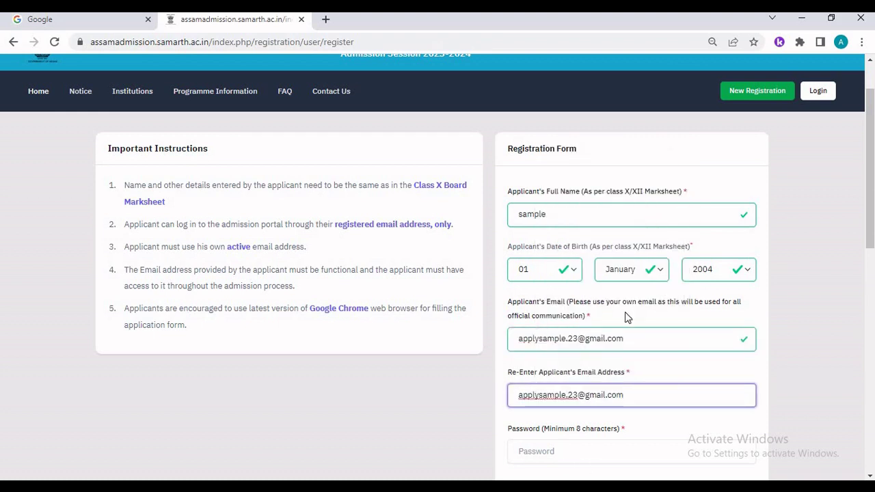
- Enter the account password in both password fields and fill in the mobile number
{"action": "scroll", "coordinate": [621, 380], "scroll_direction": "down", "scroll_amount": 1}
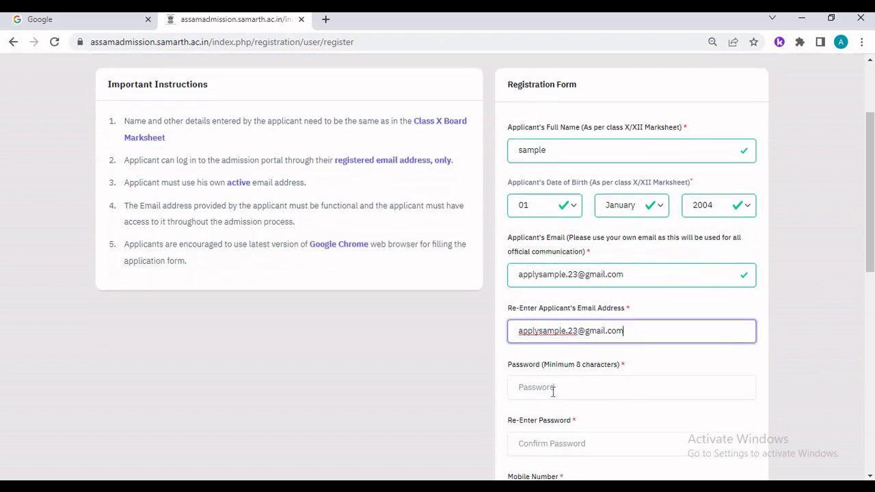
{"action": "left_click", "coordinate": [553, 389]}
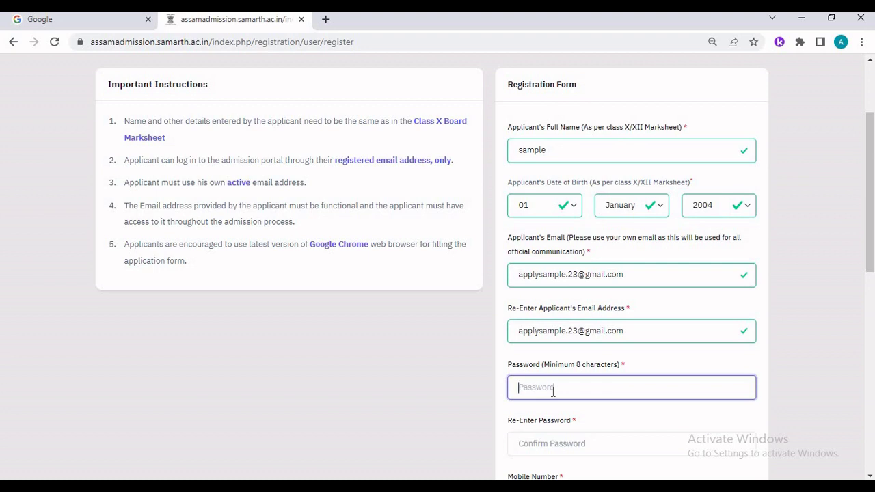
{"action": "key", "text": "ctrl+v"}
{"action": "key", "text": "Tab"}
{"action": "key", "text": "ctrl+v"}
{"action": "scroll", "coordinate": [561, 372], "scroll_direction": "down", "scroll_amount": 2}
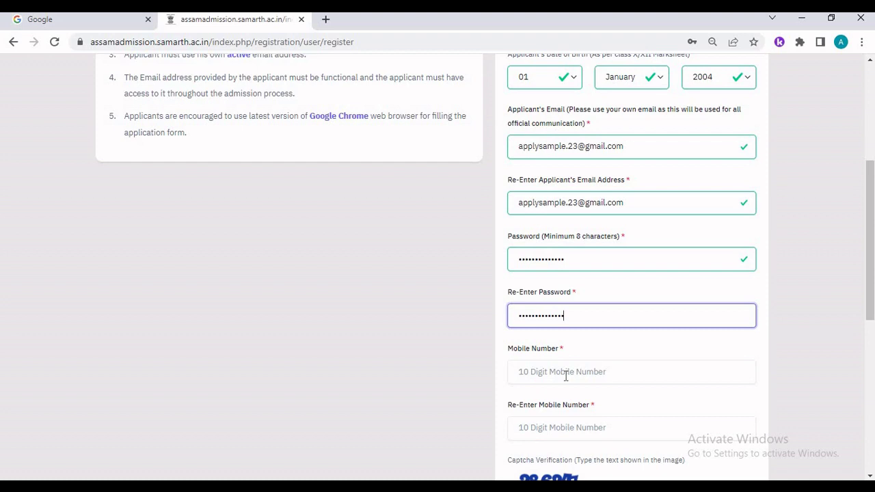
{"action": "left_click", "coordinate": [566, 376]}
{"action": "scroll", "coordinate": [654, 96], "scroll_direction": "down", "scroll_amount": 5}
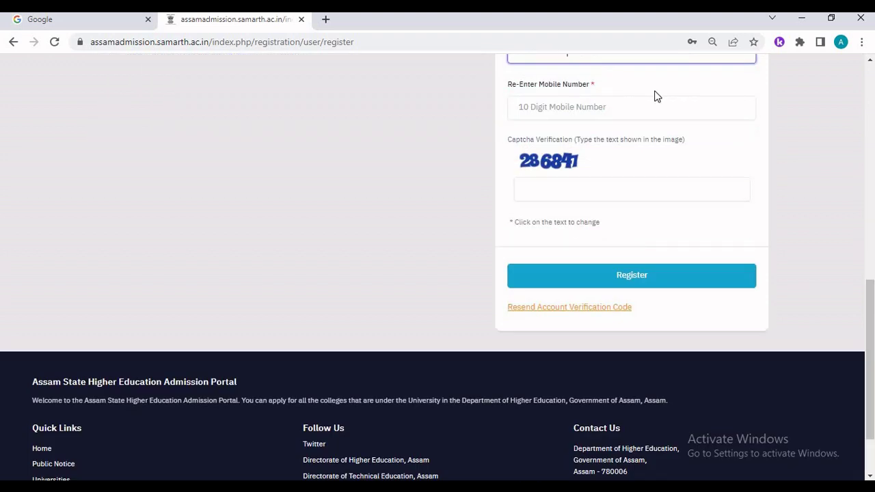
{"action": "scroll", "coordinate": [619, 171], "scroll_direction": "down", "scroll_amount": 2}
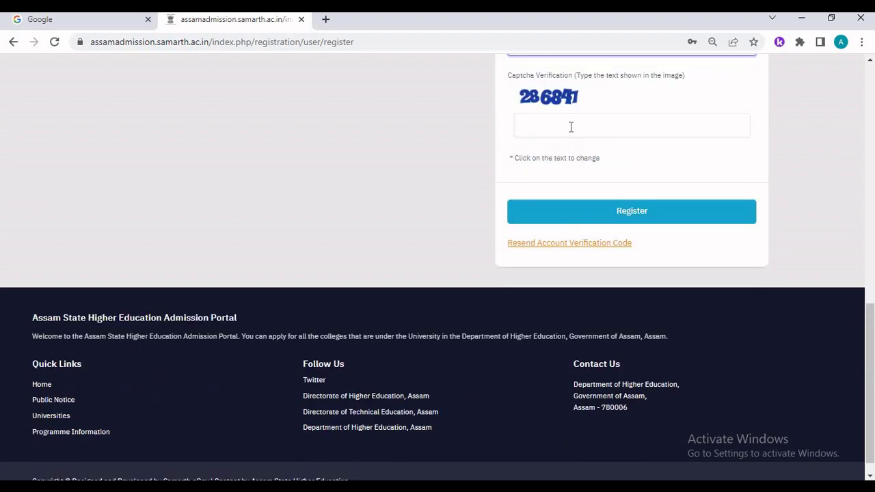
- Enter captcha 286847 and submit the registration form
{"action": "left_click", "coordinate": [570, 127]}
{"action": "type", "text": "286847"}
{"action": "scroll", "coordinate": [643, 154], "scroll_direction": "down", "scroll_amount": 1}
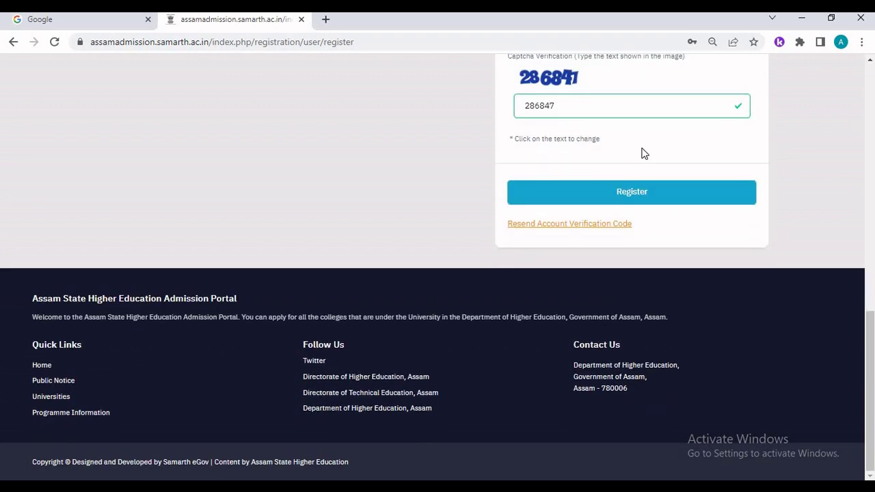
{"action": "left_click", "coordinate": [653, 206]}
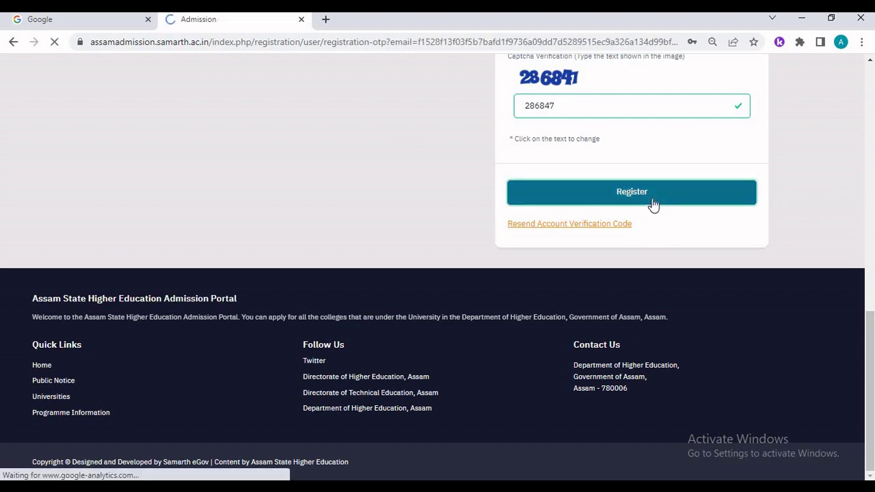
- Enter the received OTP on the Verify Account page and submit it
{"action": "scroll", "coordinate": [651, 203], "scroll_direction": "down", "scroll_amount": 1}
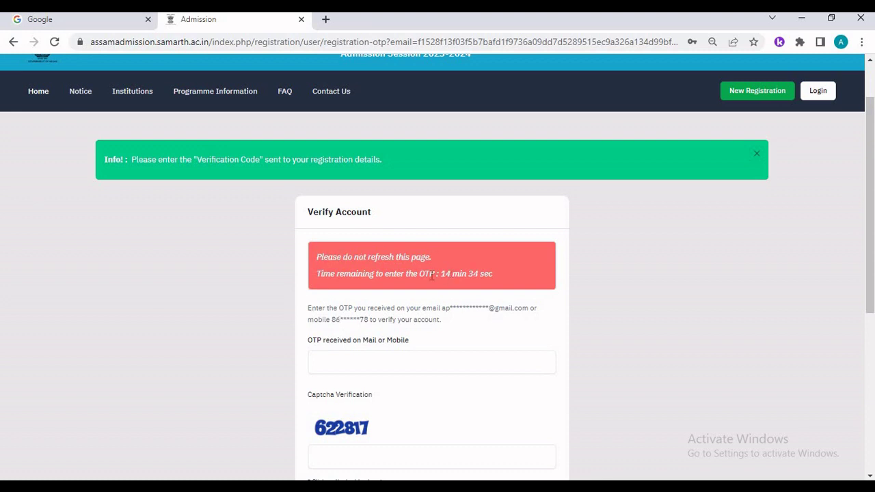
{"action": "left_click_drag", "start_coordinate": [442, 274], "coordinate": [494, 277]}
{"action": "left_click", "coordinate": [339, 361]}
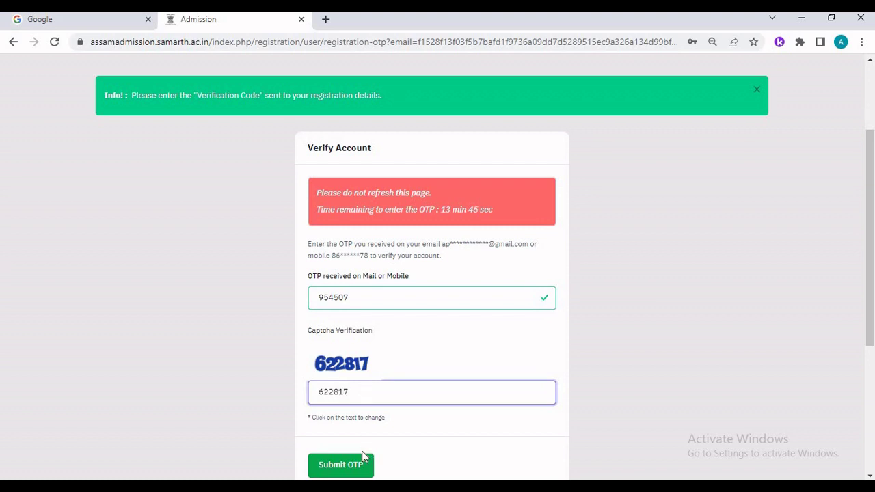
{"action": "scroll", "coordinate": [361, 451], "scroll_direction": "down", "scroll_amount": 1}
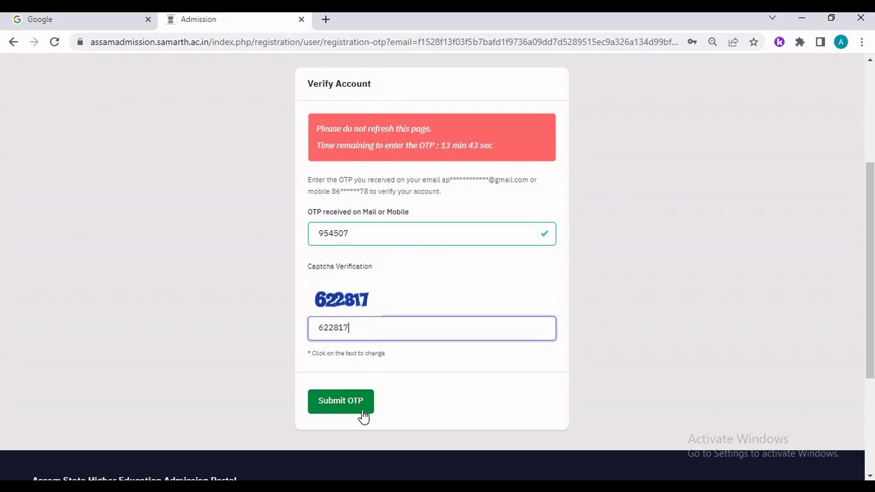
{"action": "left_click", "coordinate": [363, 416]}
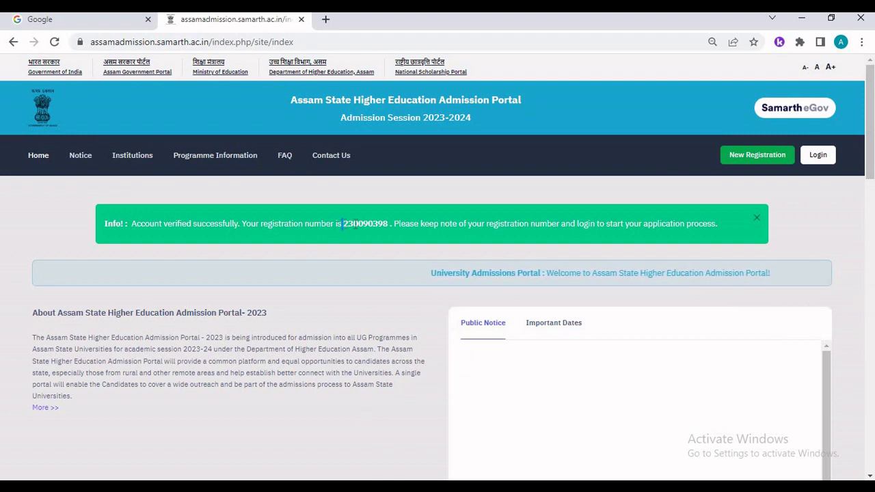
- Select the registration number in the green Info banner and copy it
{"action": "double_click", "coordinate": [363, 224]}
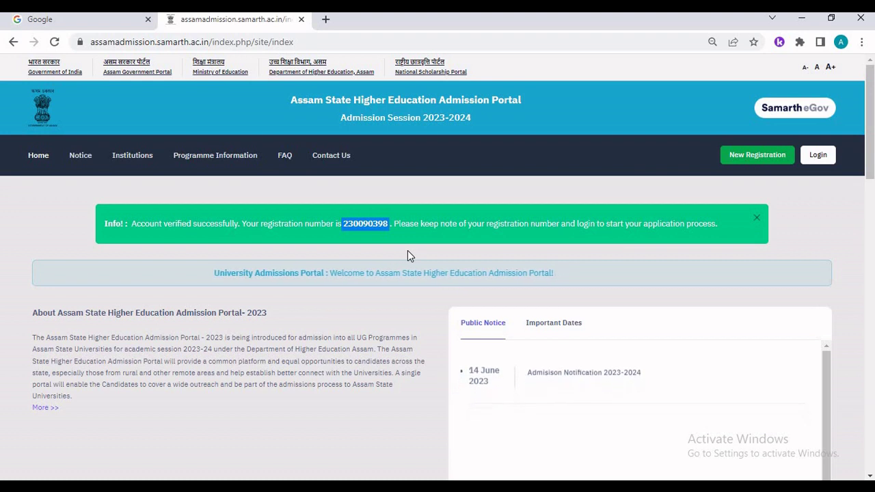
{"action": "left_click", "coordinate": [215, 229]}
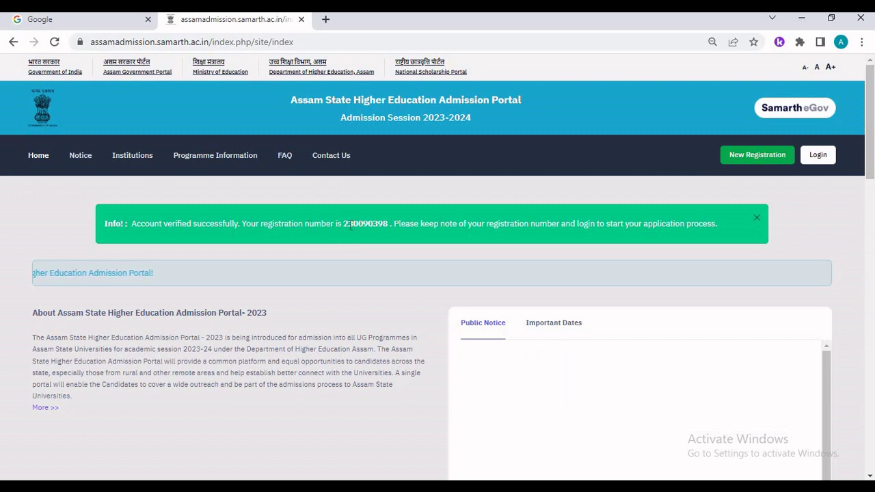
{"action": "left_click_drag", "start_coordinate": [344, 224], "coordinate": [387, 224]}
{"action": "key", "text": "ctrl+c"}
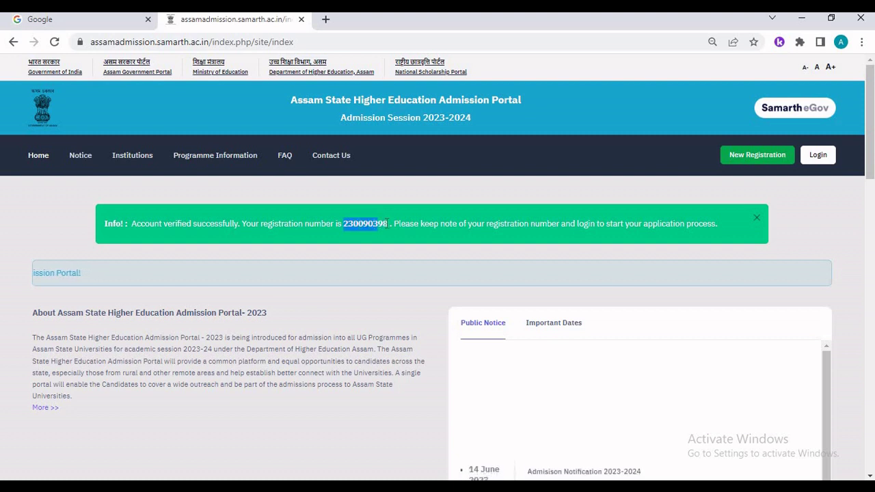
{"action": "right_click", "coordinate": [385, 230]}
{"action": "left_click", "coordinate": [389, 235]}
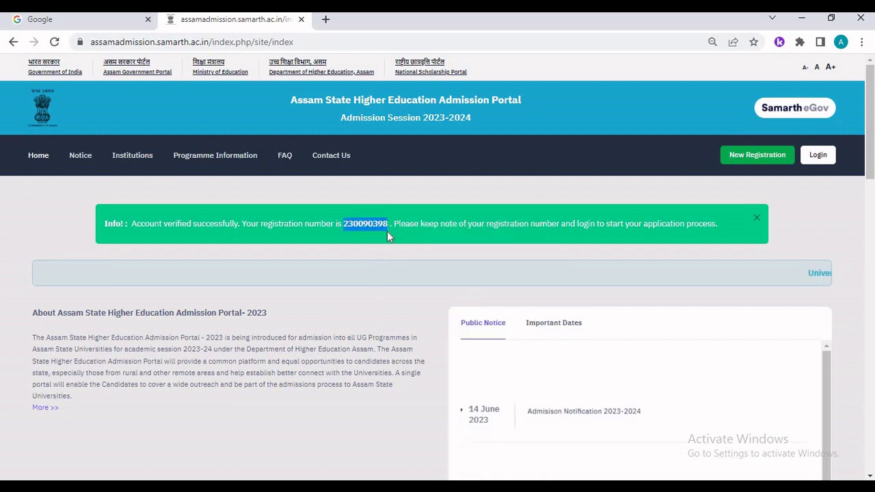
- On the login page, paste the copied registration number as the login id
{"action": "left_click", "coordinate": [815, 162]}
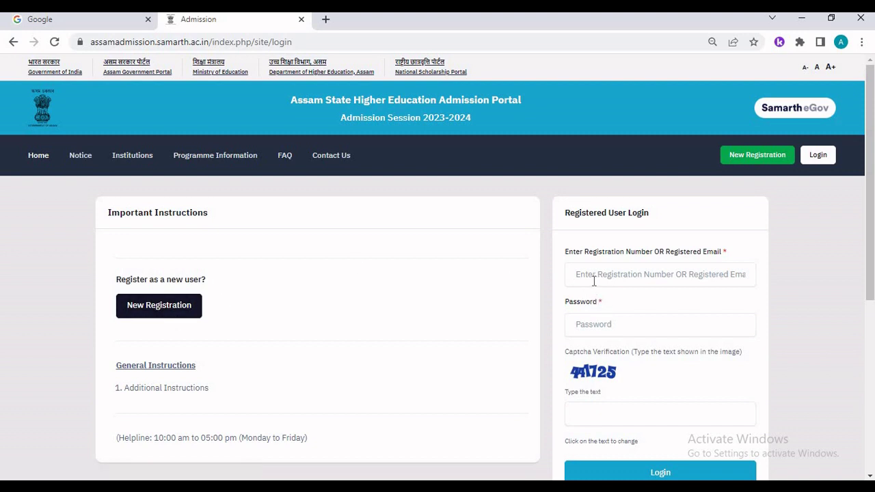
{"action": "left_click_drag", "start_coordinate": [565, 212], "coordinate": [668, 216]}
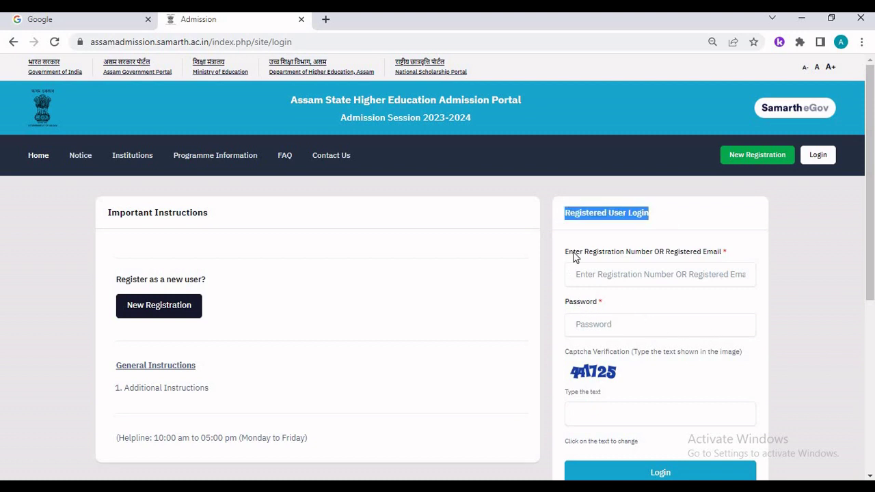
{"action": "left_click_drag", "start_coordinate": [569, 253], "coordinate": [718, 257]}
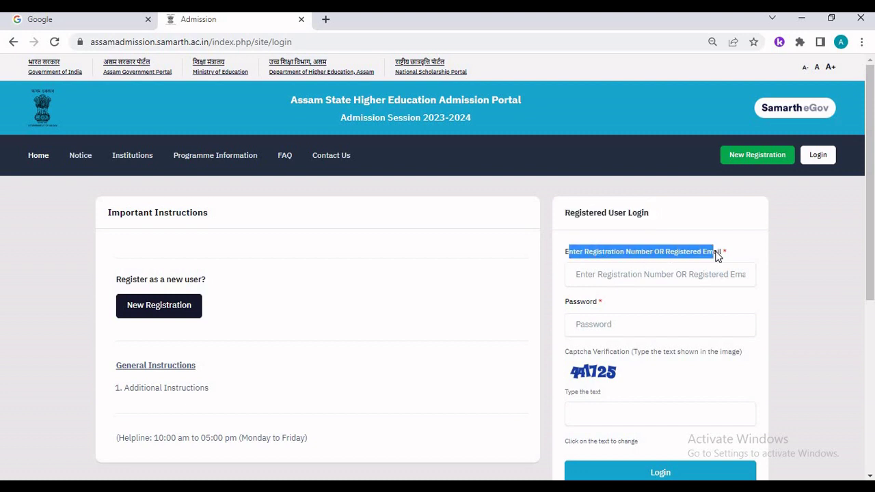
{"action": "right_click", "coordinate": [653, 276]}
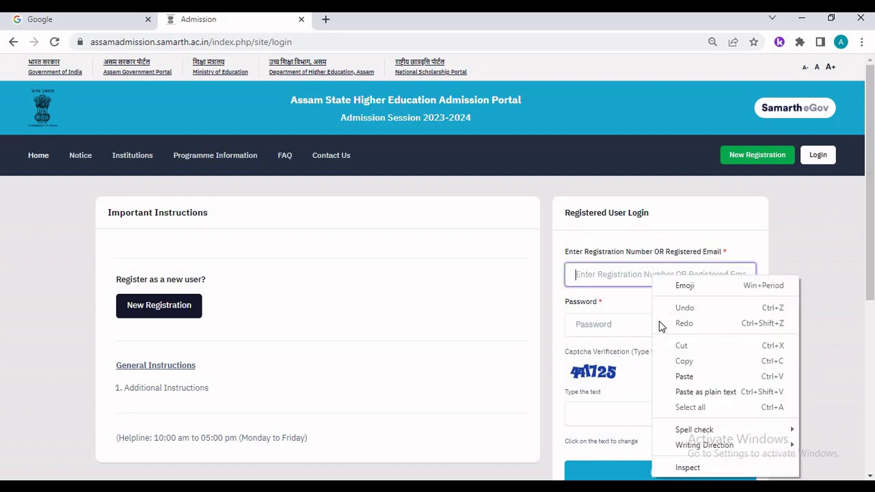
{"action": "left_click", "coordinate": [683, 376]}
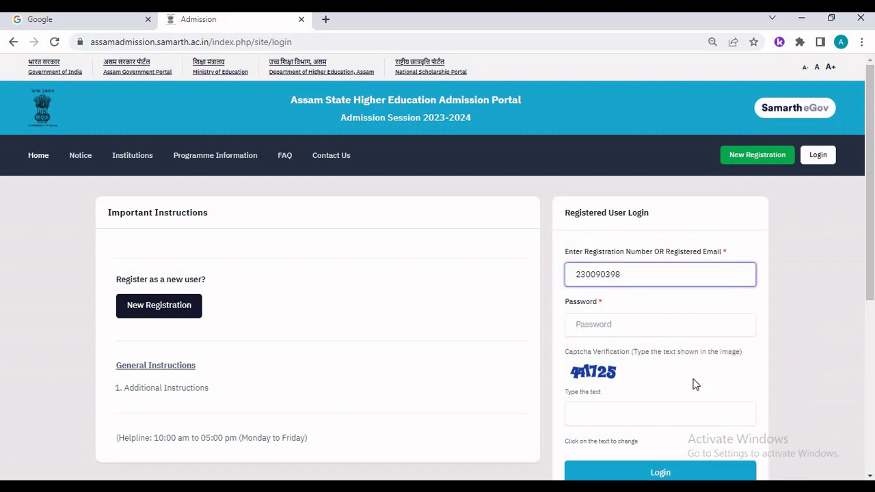
- Fill in the account password and captcha 441725, then log in
{"action": "left_click", "coordinate": [602, 327]}
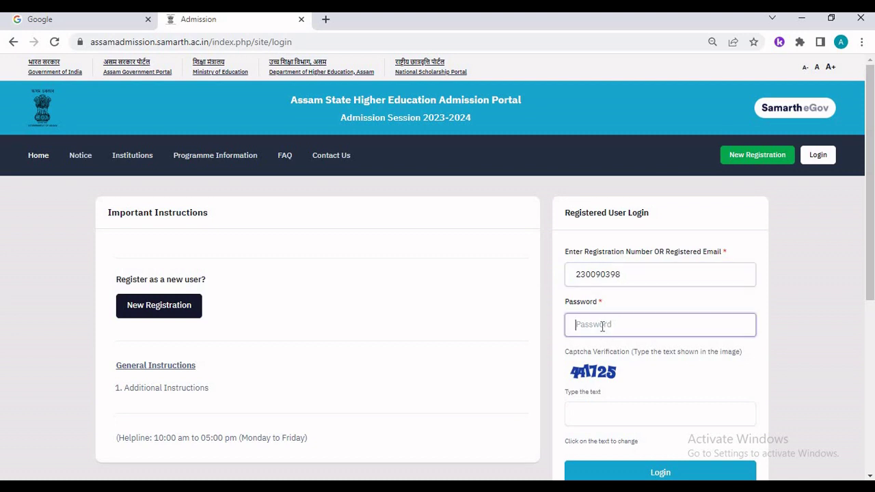
{"action": "key", "text": "ctrl+v"}
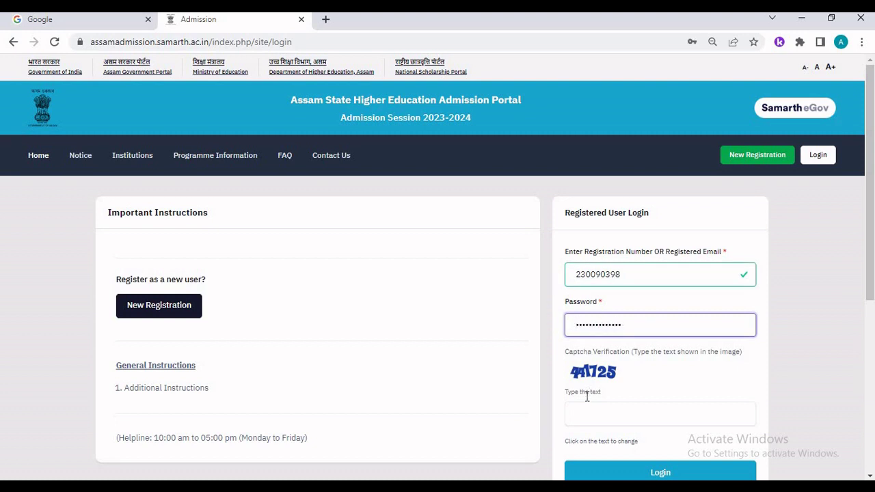
{"action": "left_click", "coordinate": [590, 419]}
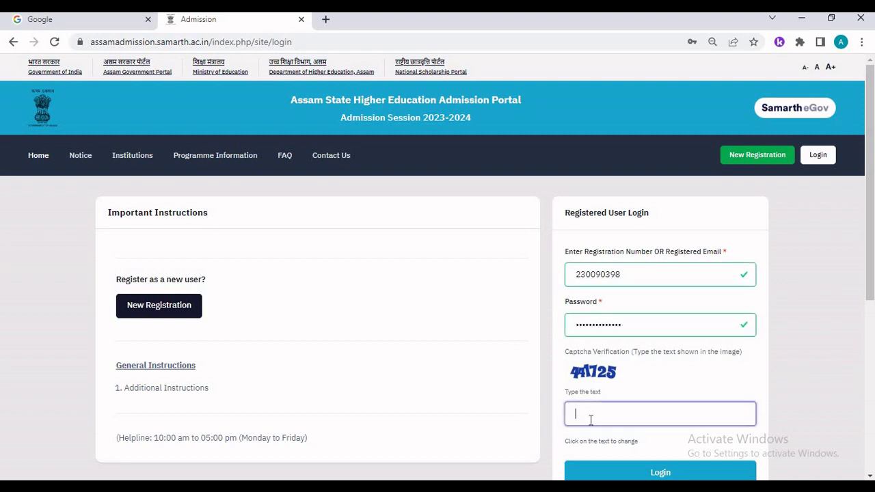
{"action": "type", "text": "441725"}
{"action": "scroll", "coordinate": [623, 420], "scroll_direction": "down", "scroll_amount": 1}
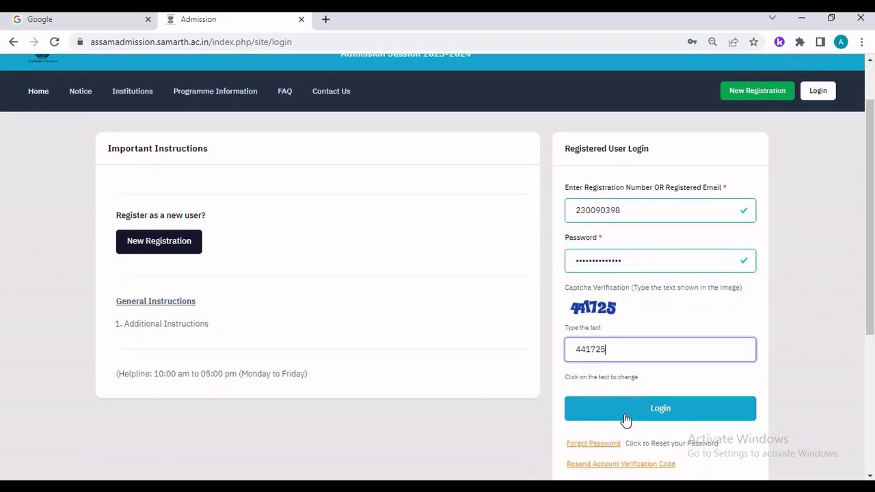
{"action": "left_click", "coordinate": [626, 420]}
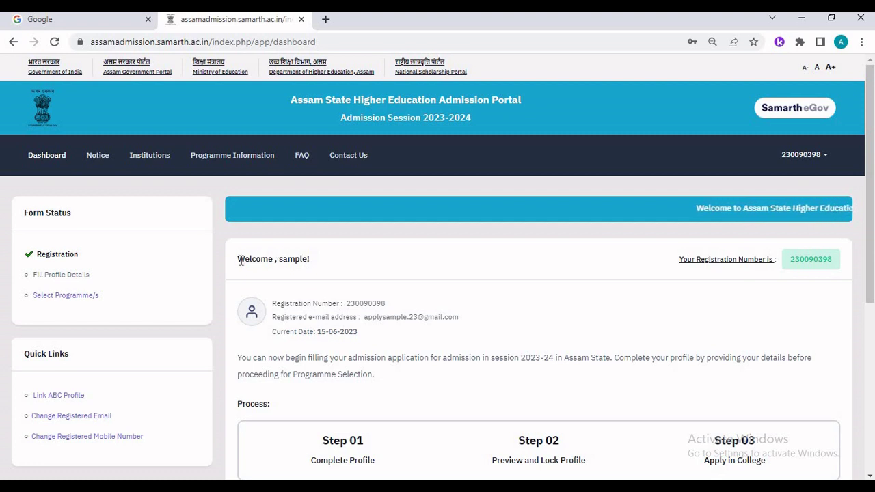
- Open the Personal Details form via 'Complete Your Profile' on the dashboard
{"action": "left_click_drag", "start_coordinate": [239, 260], "coordinate": [332, 262]}
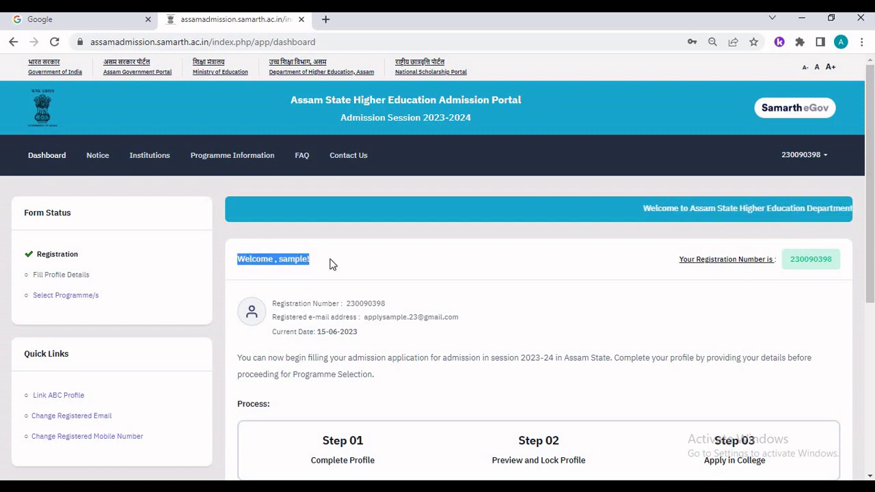
{"action": "left_click", "coordinate": [256, 263]}
{"action": "left_click_drag", "start_coordinate": [237, 258], "coordinate": [437, 289]}
{"action": "scroll", "coordinate": [279, 252], "scroll_direction": "down", "scroll_amount": 1}
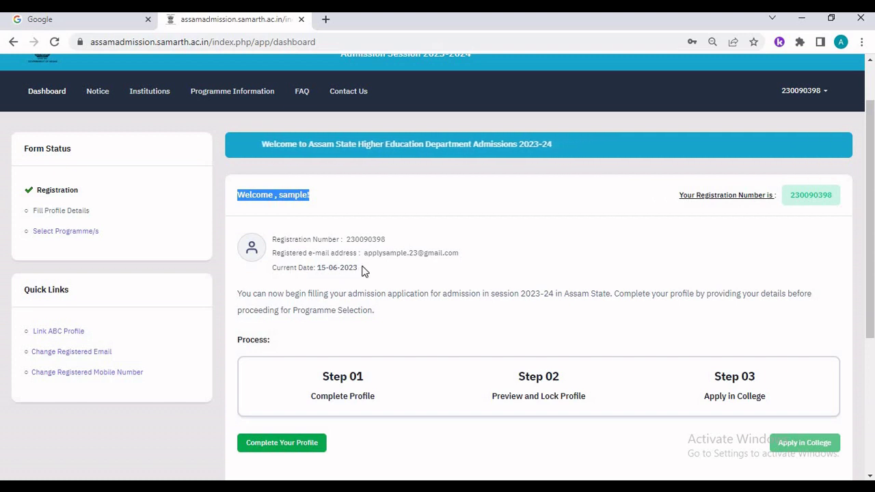
{"action": "scroll", "coordinate": [362, 272], "scroll_direction": "down", "scroll_amount": 2}
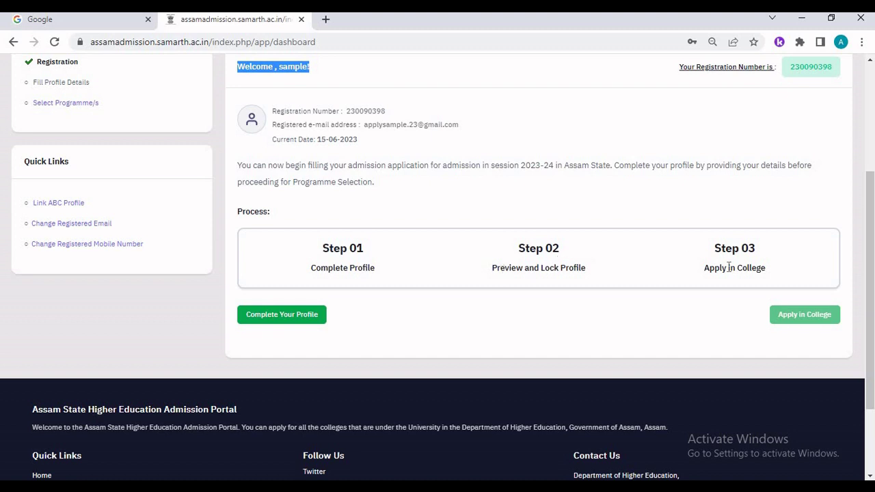
{"action": "left_click", "coordinate": [301, 324]}
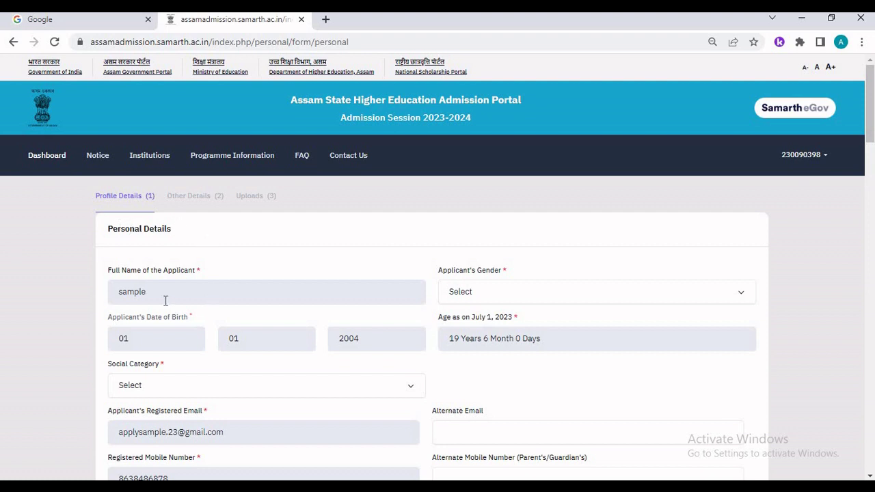
- Set gender to Female and social category to General
{"action": "left_click", "coordinate": [476, 299]}
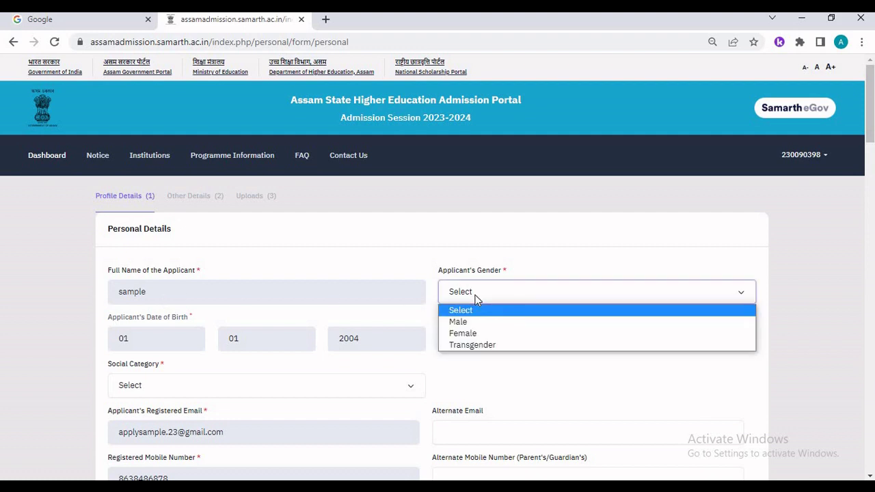
{"action": "left_click", "coordinate": [464, 334]}
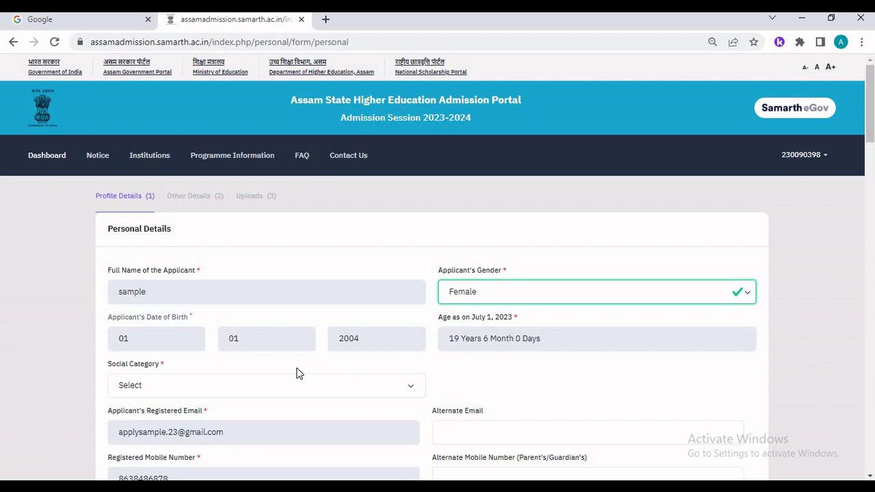
{"action": "left_click", "coordinate": [212, 386]}
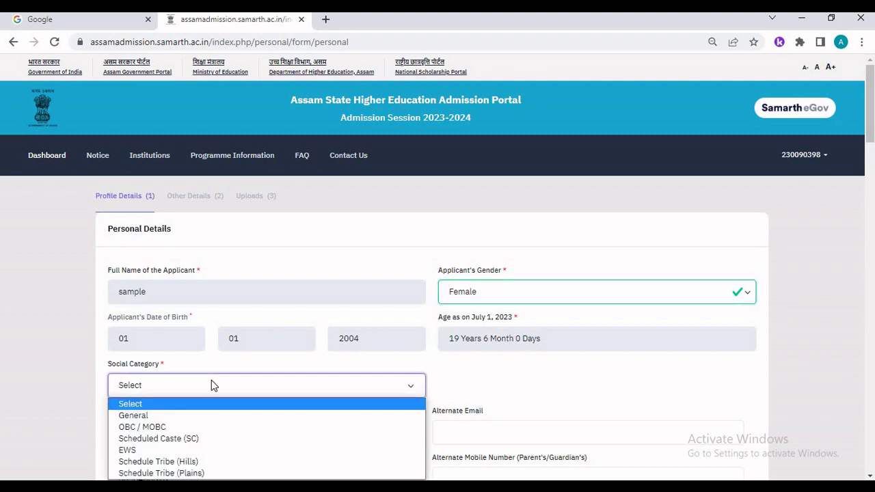
{"action": "left_click", "coordinate": [177, 415]}
{"action": "scroll", "coordinate": [250, 333], "scroll_direction": "down", "scroll_amount": 1}
{"action": "scroll", "coordinate": [157, 321], "scroll_direction": "down", "scroll_amount": 1}
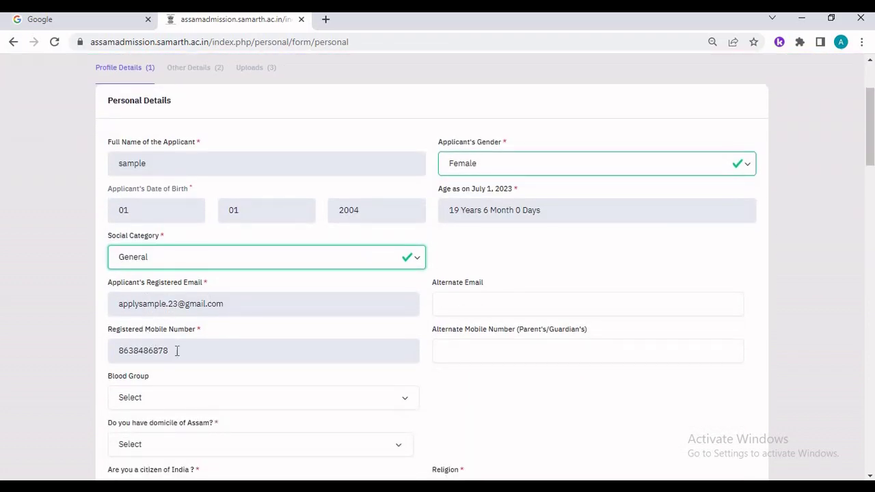
{"action": "scroll", "coordinate": [177, 350], "scroll_direction": "down", "scroll_amount": 5}
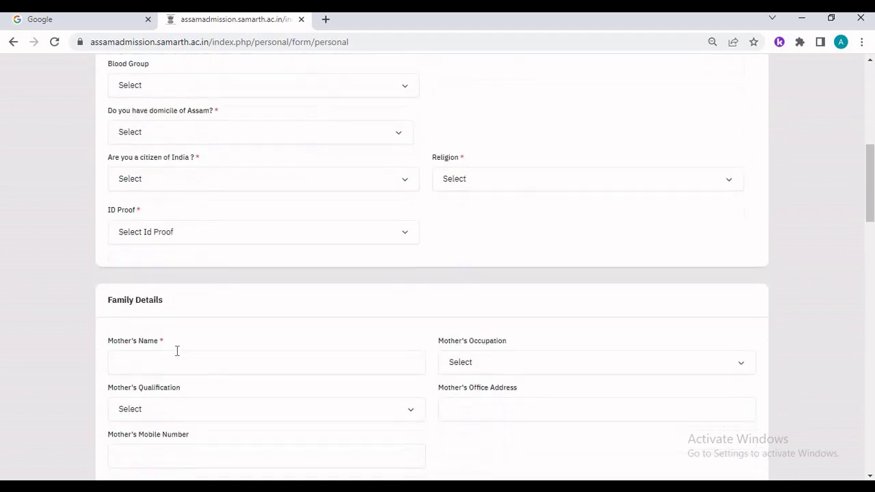
{"action": "scroll", "coordinate": [184, 96], "scroll_direction": "up", "scroll_amount": 1}
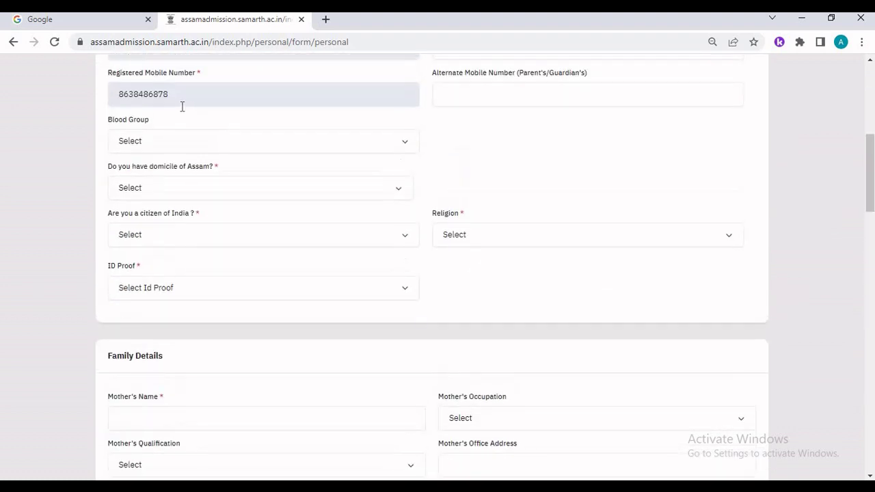
{"action": "scroll", "coordinate": [171, 89], "scroll_direction": "down", "scroll_amount": 1}
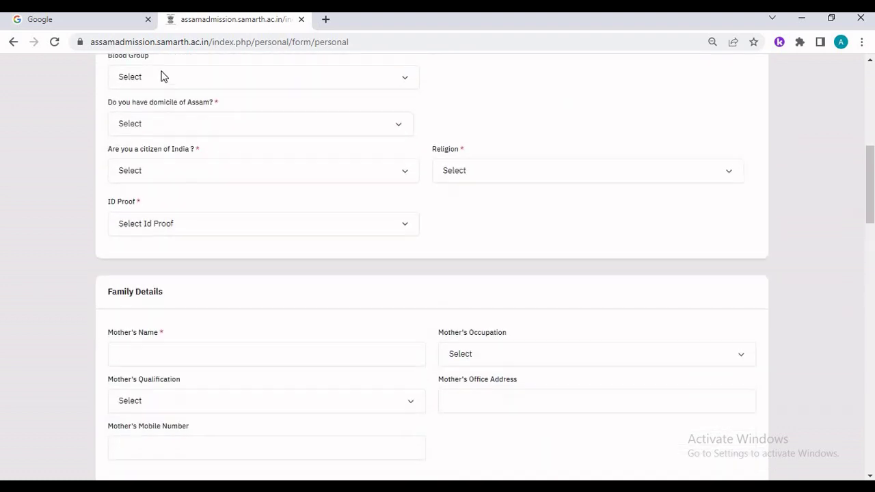
- Set blood group B+, Assam domicile Yes, Indian citizen Yes, religion Hinduism, ID proof PAN Card
{"action": "left_click", "coordinate": [209, 78]}
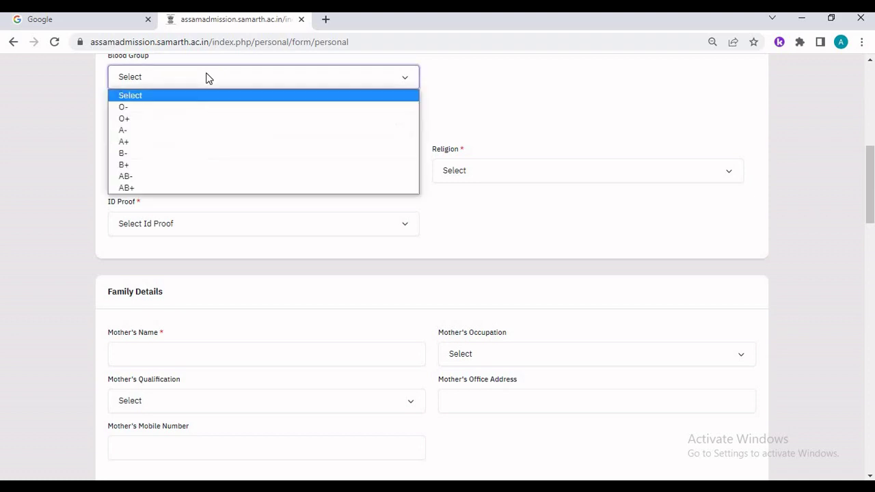
{"action": "left_click", "coordinate": [141, 166]}
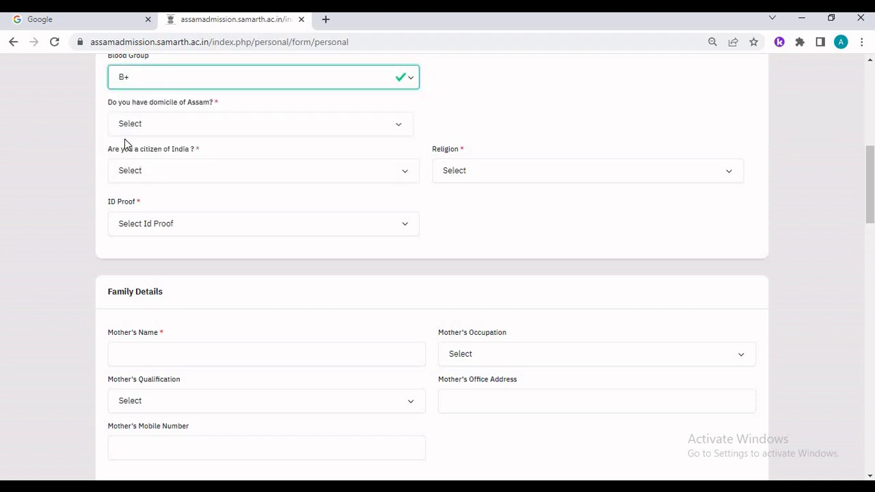
{"action": "left_click", "coordinate": [164, 129]}
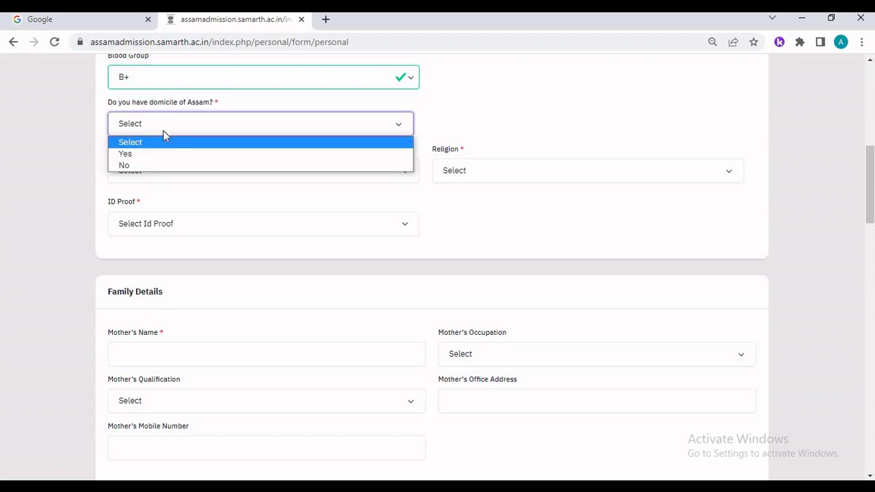
{"action": "left_click", "coordinate": [164, 154]}
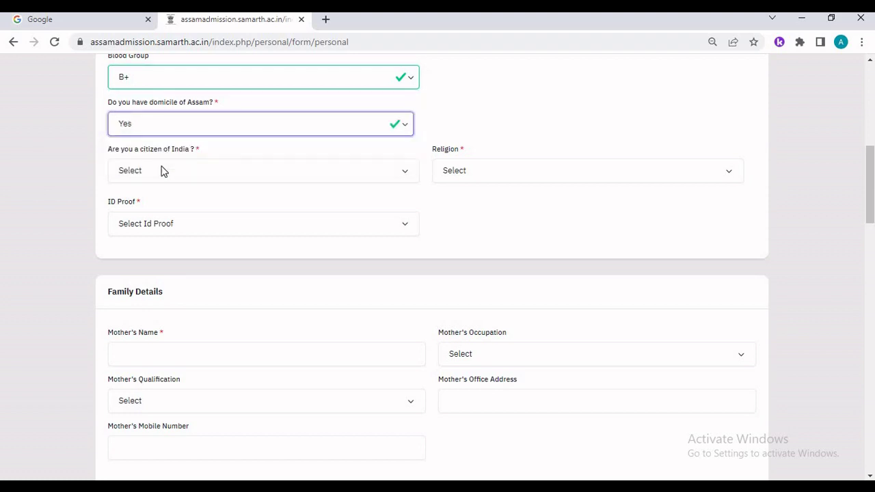
{"action": "left_click", "coordinate": [148, 172]}
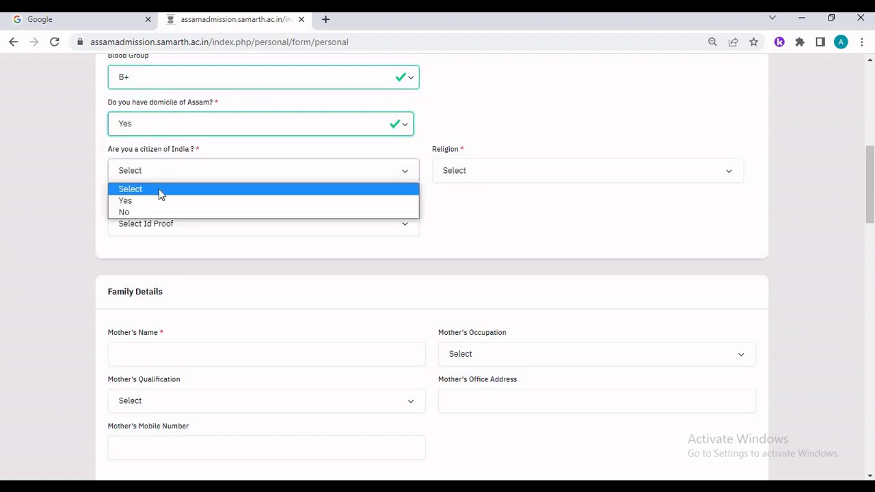
{"action": "left_click", "coordinate": [161, 201]}
{"action": "left_click", "coordinate": [498, 171]}
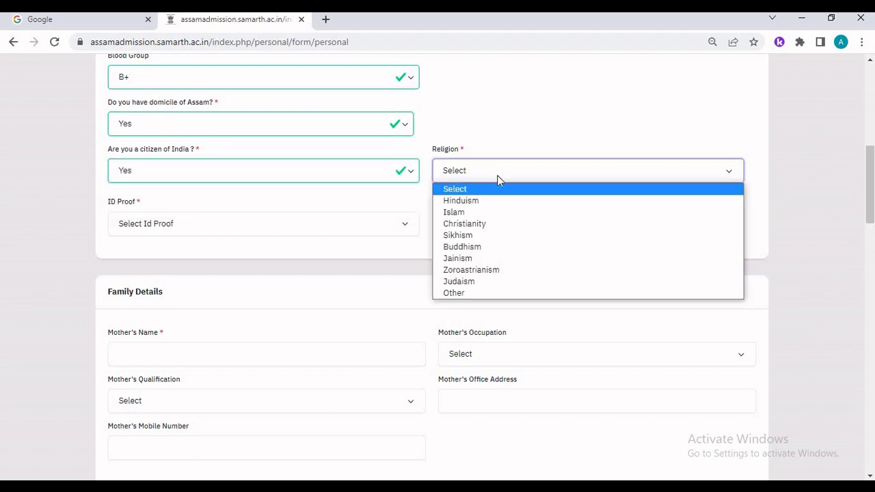
{"action": "left_click", "coordinate": [498, 202]}
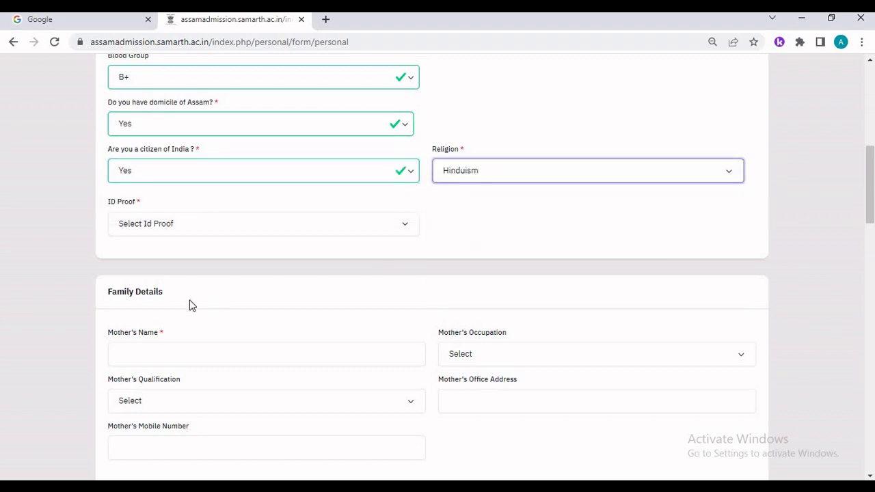
{"action": "left_click", "coordinate": [176, 227]}
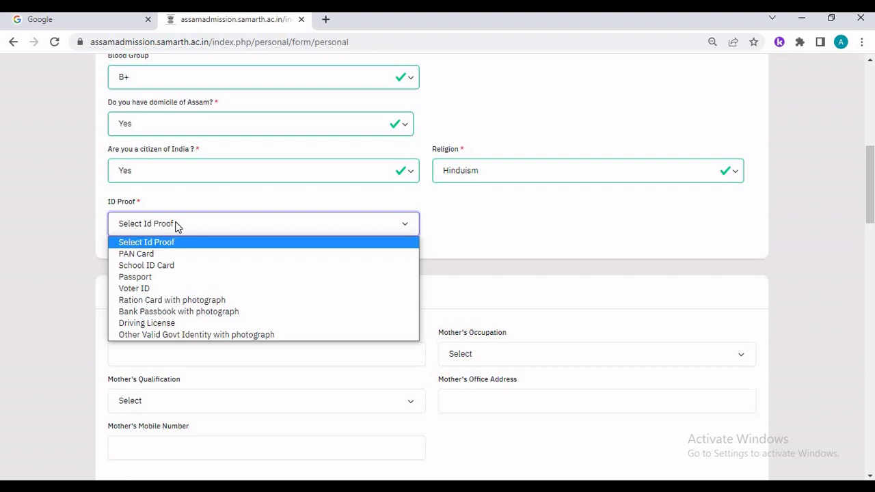
{"action": "left_click", "coordinate": [182, 259]}
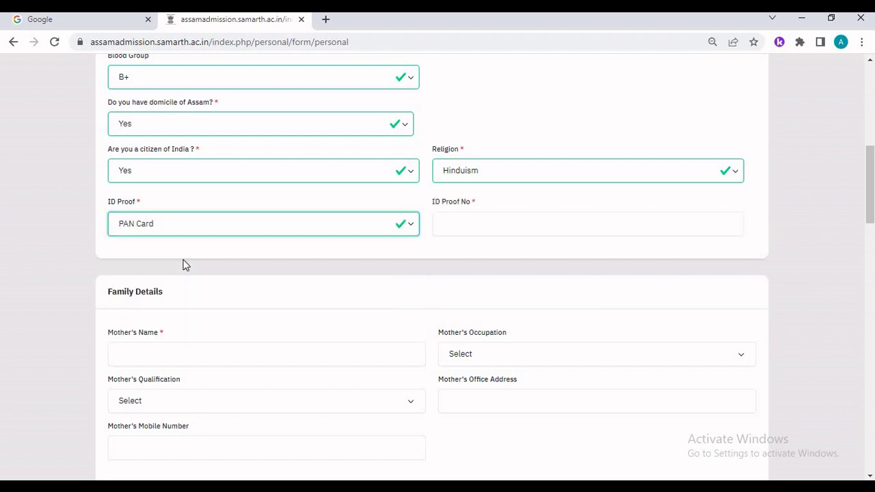
- Enter the mother's name, with occupation Home Maker and qualification Graduation
{"action": "scroll", "coordinate": [184, 265], "scroll_direction": "down", "scroll_amount": 2}
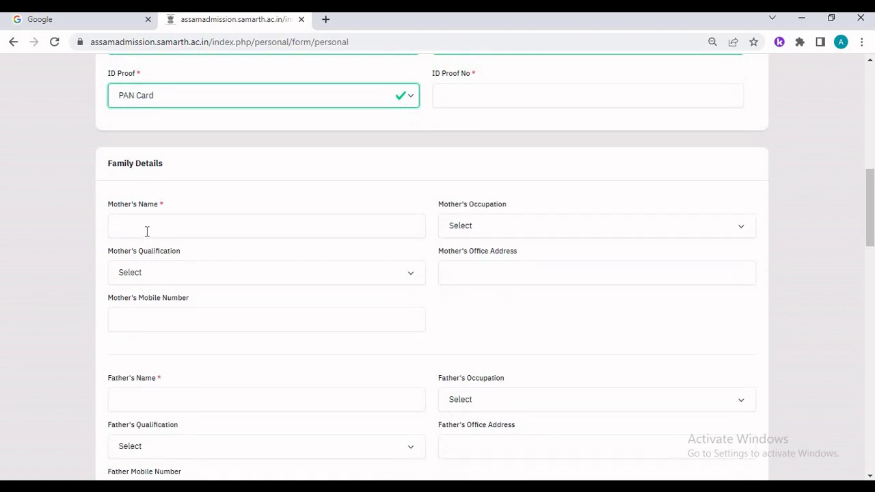
{"action": "left_click", "coordinate": [147, 231]}
{"action": "type", "text": "mple mother"}
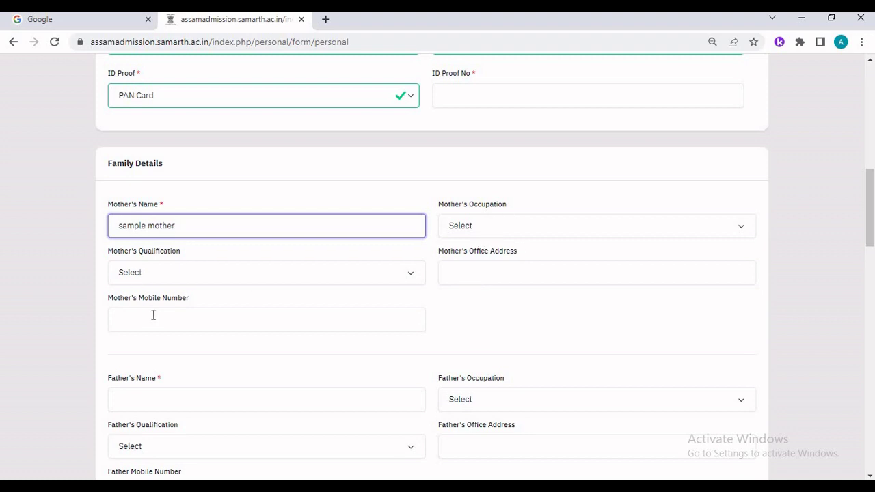
{"action": "scroll", "coordinate": [152, 315], "scroll_direction": "down", "scroll_amount": 1}
{"action": "scroll", "coordinate": [149, 333], "scroll_direction": "up", "scroll_amount": 3}
{"action": "key", "text": "Tab"}
{"action": "key", "text": "alt+Down"}
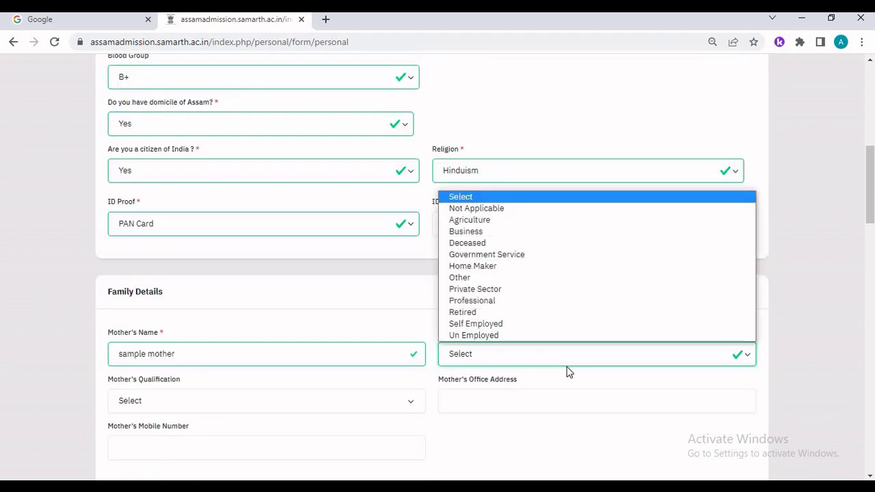
{"action": "left_click", "coordinate": [567, 378]}
{"action": "left_click", "coordinate": [527, 359]}
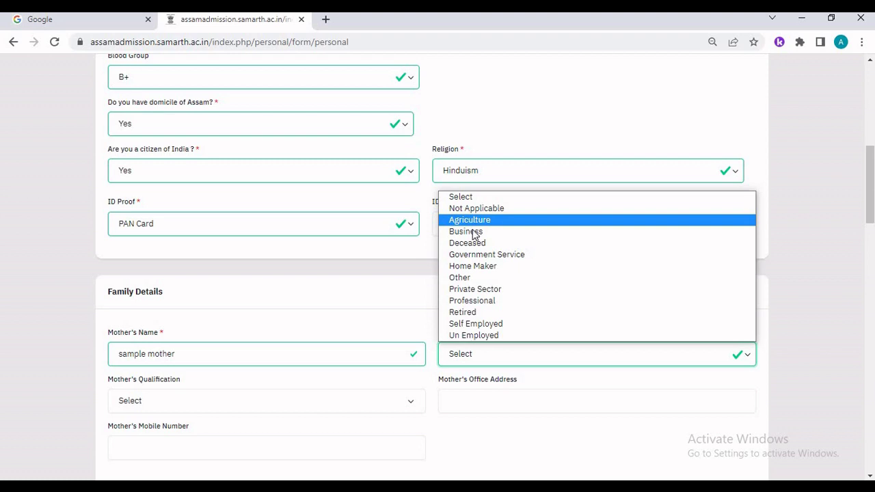
{"action": "left_click", "coordinate": [473, 268]}
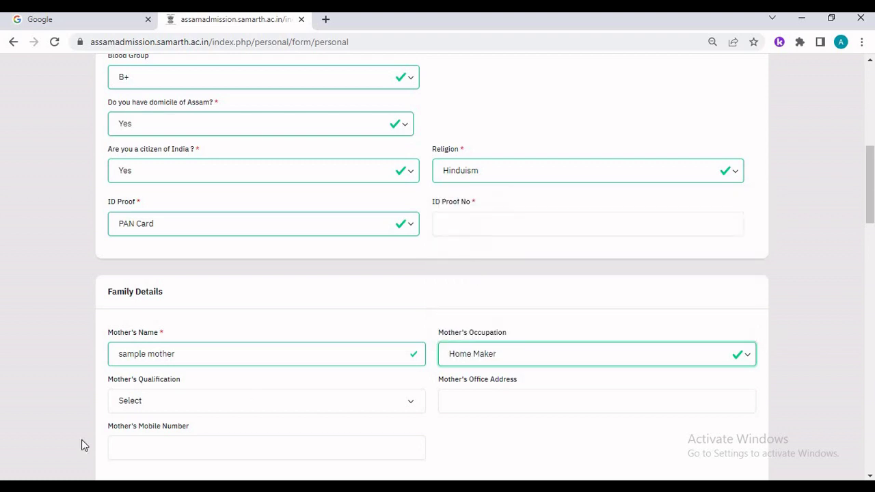
{"action": "left_click", "coordinate": [131, 403]}
{"action": "left_click", "coordinate": [139, 442]}
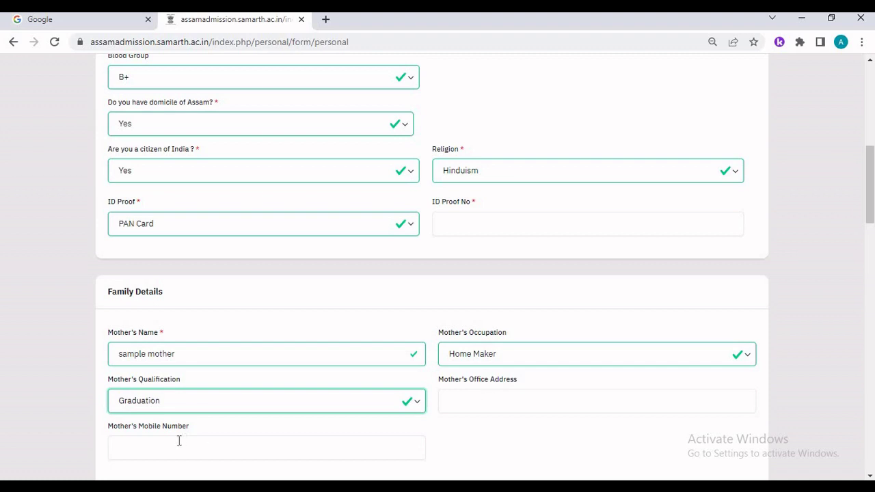
- Set the father's occupation to Business and qualification to Graduation
{"action": "scroll", "coordinate": [181, 431], "scroll_direction": "down", "scroll_amount": 1}
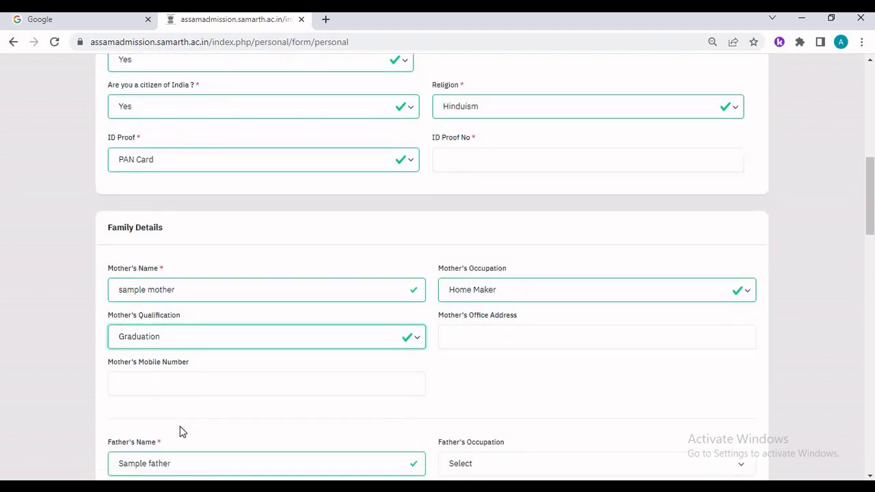
{"action": "scroll", "coordinate": [182, 431], "scroll_direction": "down", "scroll_amount": 1}
{"action": "left_click", "coordinate": [175, 399]}
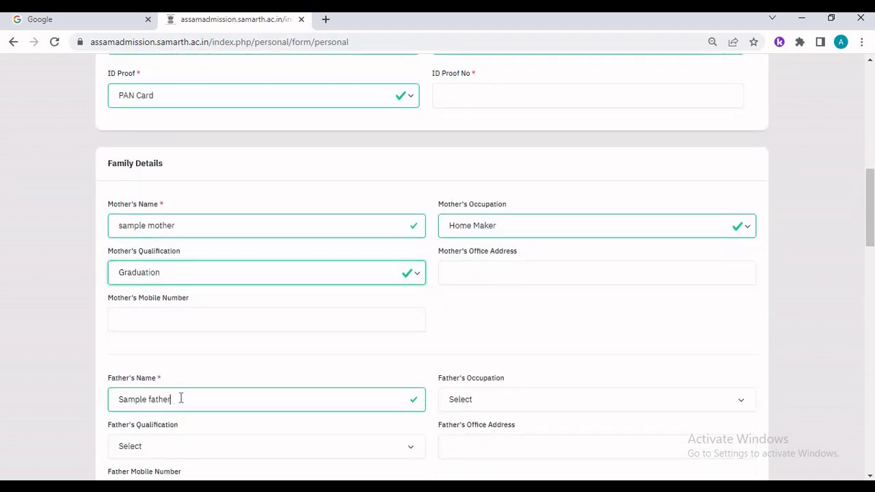
{"action": "scroll", "coordinate": [192, 398], "scroll_direction": "down", "scroll_amount": 2}
{"action": "left_click", "coordinate": [458, 273]}
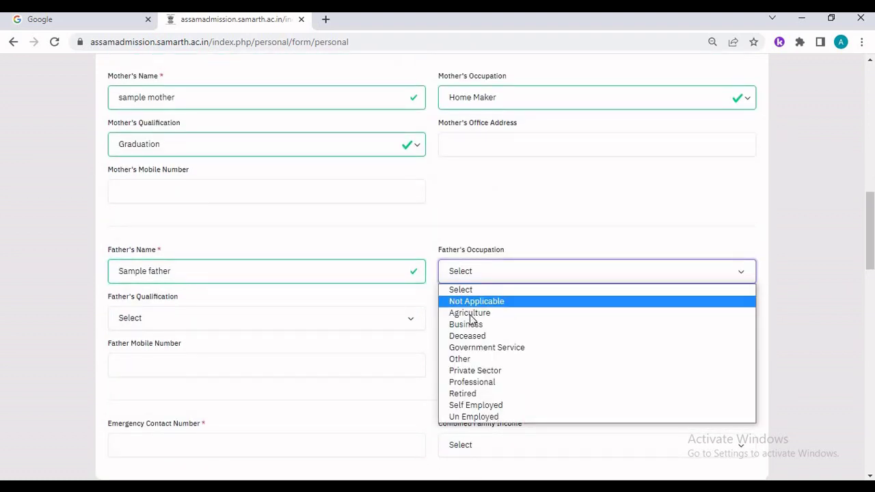
{"action": "left_click", "coordinate": [258, 336]}
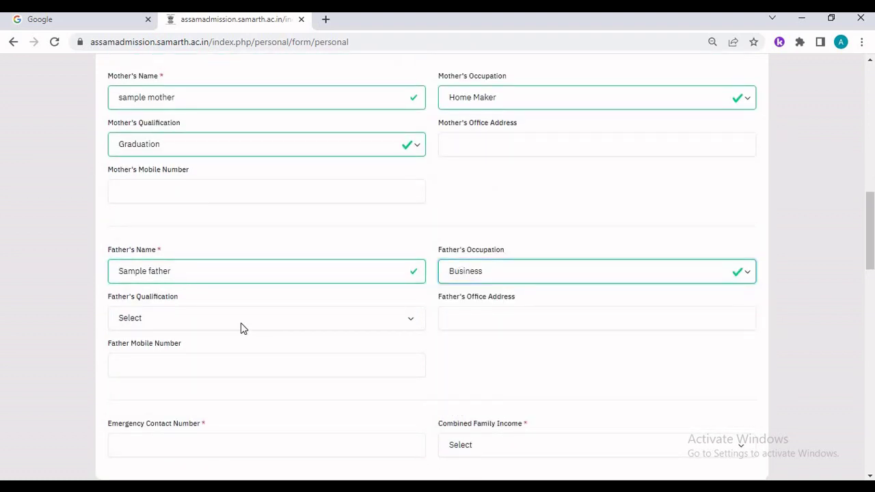
{"action": "left_click", "coordinate": [240, 323]}
{"action": "left_click", "coordinate": [231, 363]}
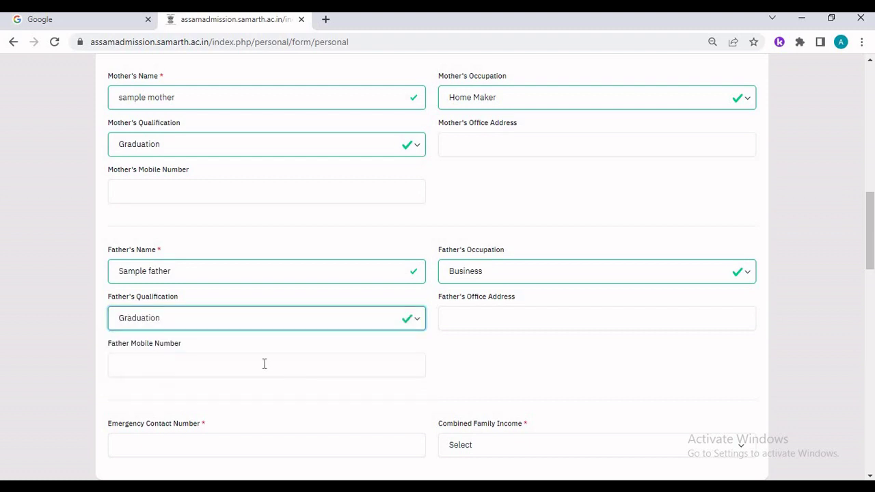
{"action": "scroll", "coordinate": [264, 363], "scroll_direction": "down", "scroll_amount": 2}
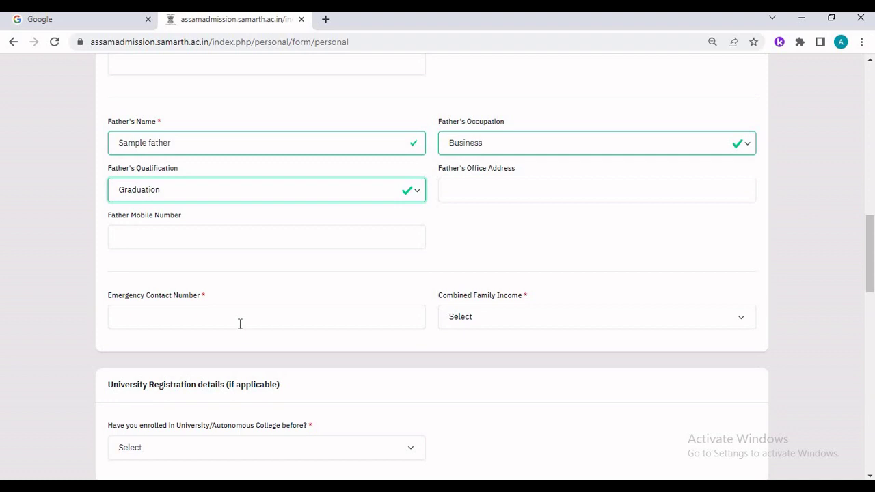
- Enter the emergency contact number and set family income to Less than 1,00,000
{"action": "left_click", "coordinate": [240, 318]}
{"action": "scroll", "coordinate": [477, 262], "scroll_direction": "down", "scroll_amount": 1}
{"action": "left_click", "coordinate": [477, 262]}
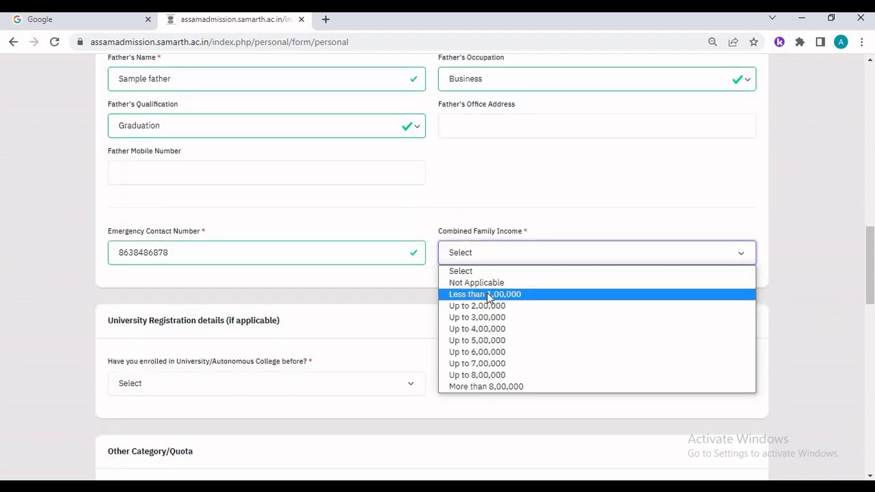
{"action": "left_click", "coordinate": [488, 294]}
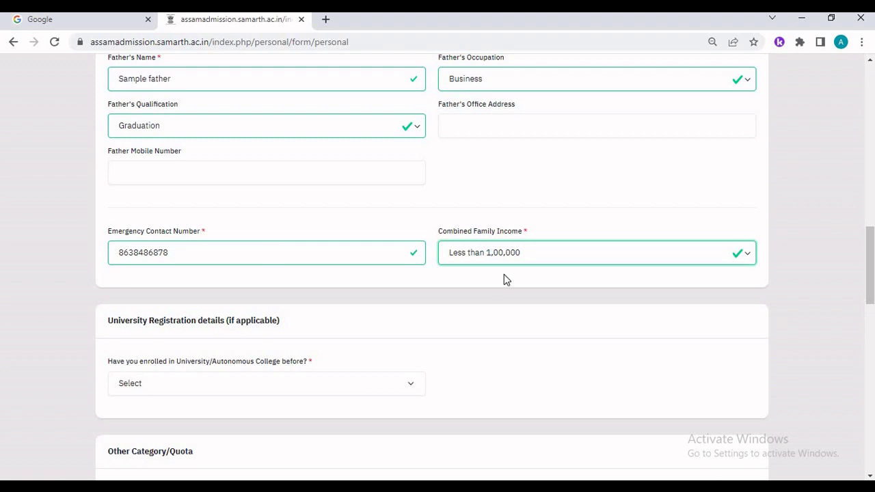
- Answer No to having enrolled in a university before
{"action": "scroll", "coordinate": [504, 279], "scroll_direction": "down", "scroll_amount": 3}
{"action": "scroll", "coordinate": [190, 145], "scroll_direction": "down", "scroll_amount": 2}
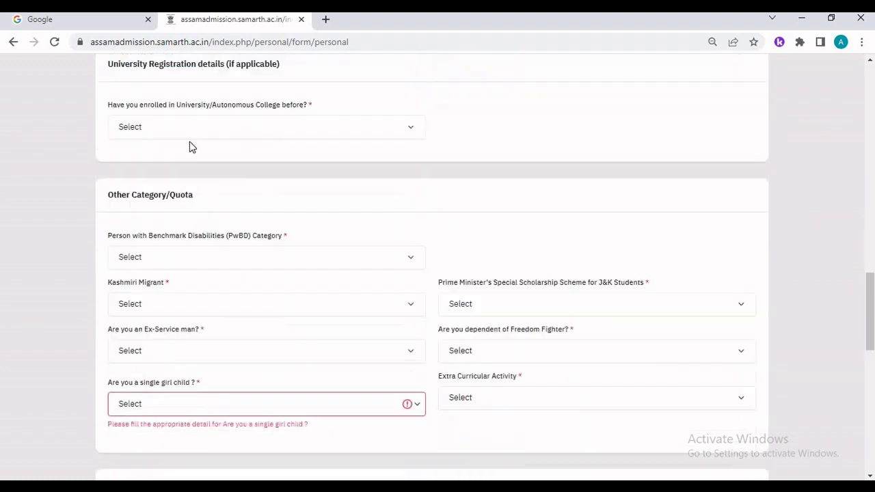
{"action": "scroll", "coordinate": [190, 145], "scroll_direction": "up", "scroll_amount": 1}
{"action": "left_click", "coordinate": [288, 126]}
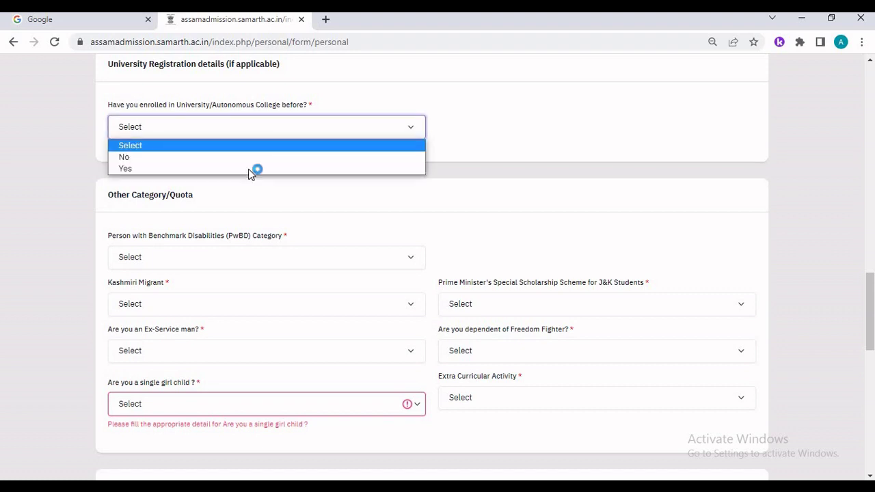
{"action": "left_click", "coordinate": [257, 167]}
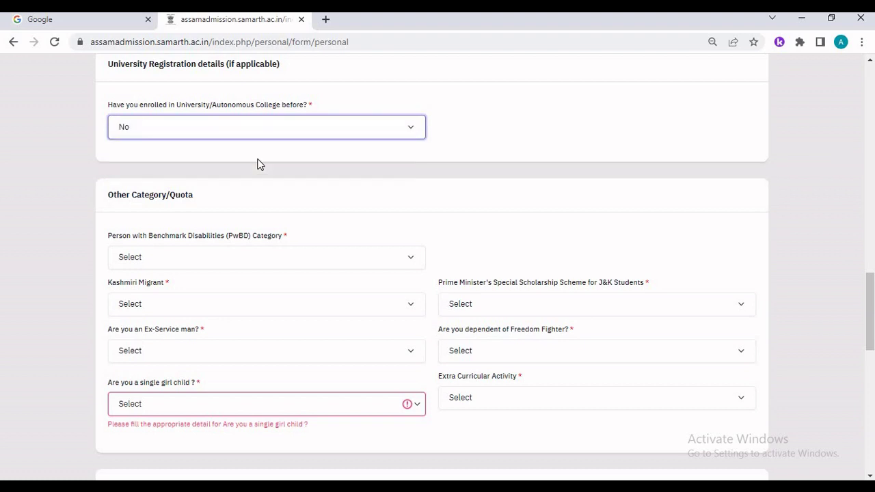
{"action": "left_click", "coordinate": [123, 157]}
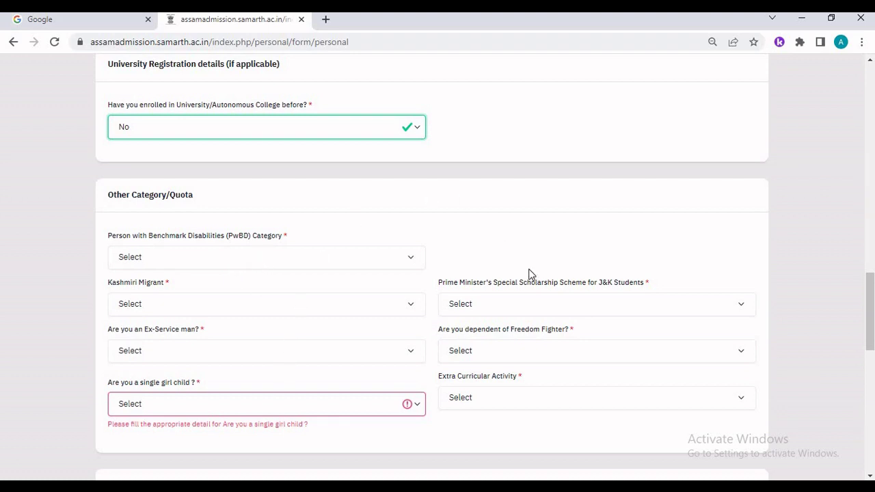
- Set the PwBD disability category to Not Applicable
{"action": "left_click", "coordinate": [301, 263]}
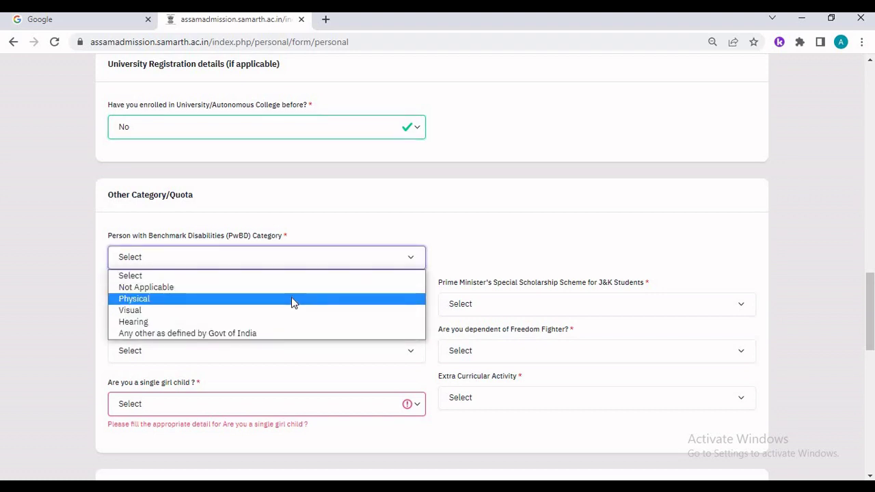
{"action": "left_click", "coordinate": [292, 301]}
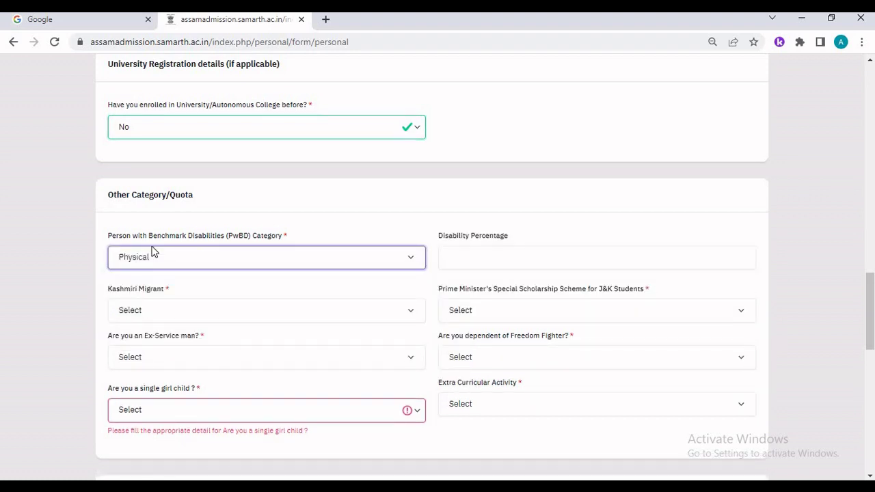
{"action": "left_click", "coordinate": [462, 254]}
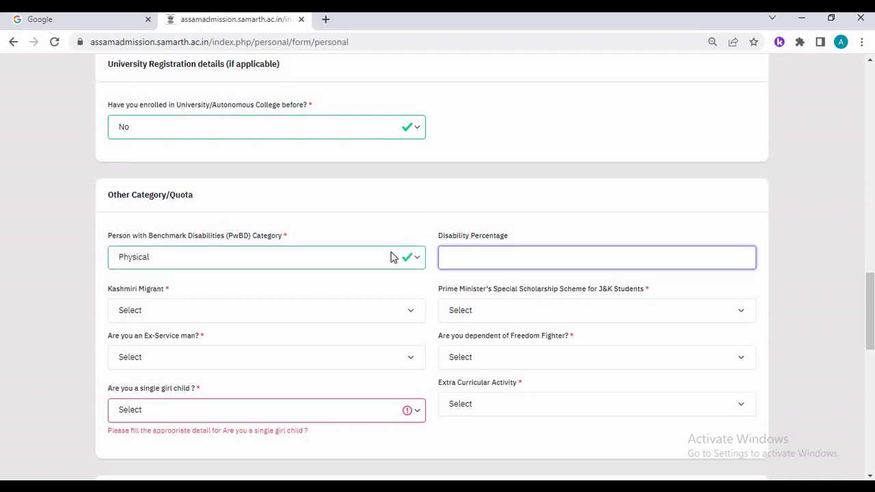
{"action": "left_click", "coordinate": [390, 257]}
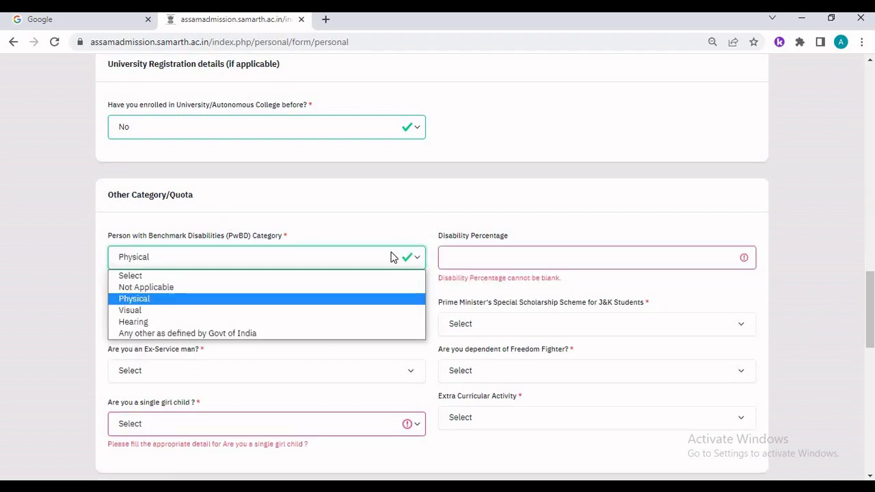
{"action": "left_click", "coordinate": [301, 311]}
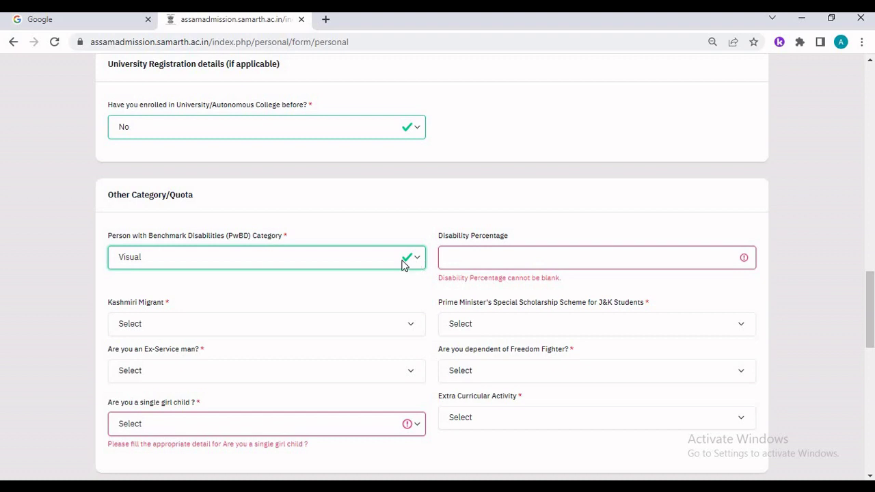
{"action": "left_click", "coordinate": [404, 264]}
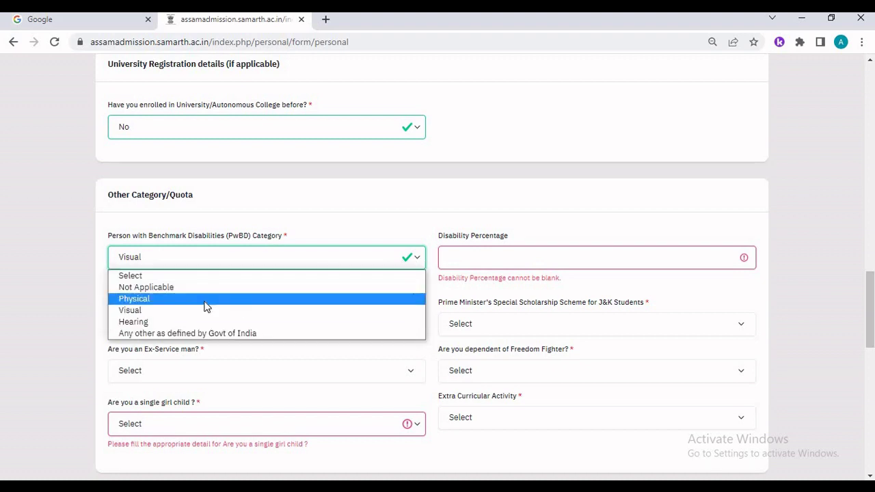
{"action": "left_click", "coordinate": [171, 288]}
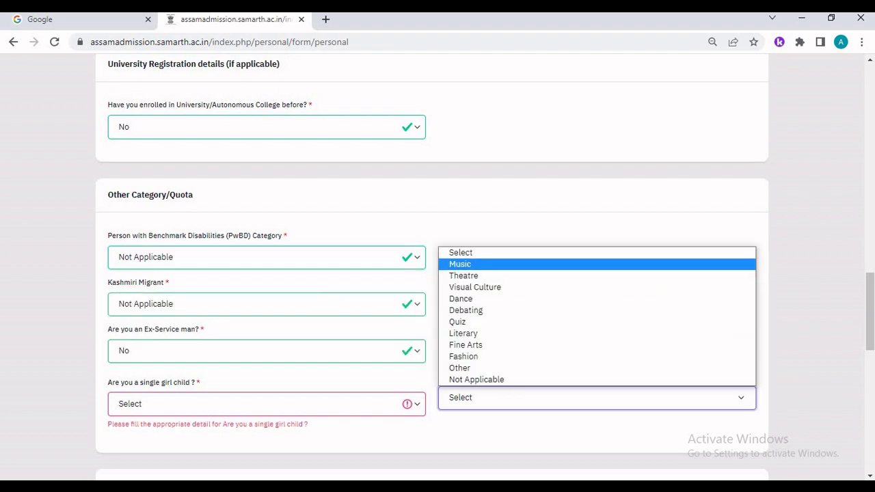
- Choose Music as the extra-curricular activity
{"action": "left_click", "coordinate": [460, 264]}
{"action": "left_click", "coordinate": [509, 409]}
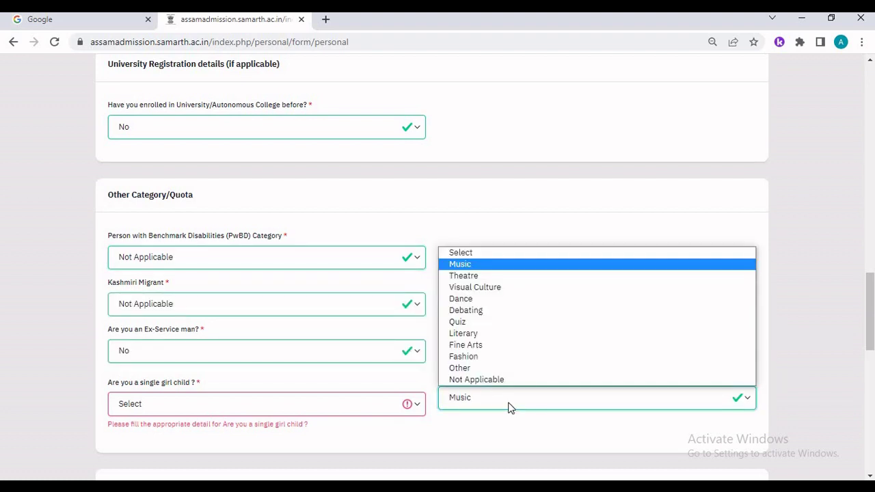
{"action": "left_click", "coordinate": [509, 404]}
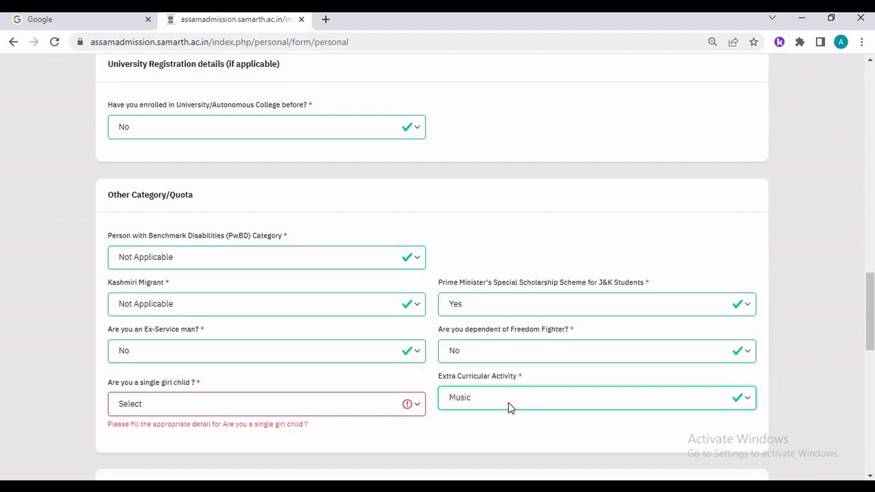
{"action": "left_click", "coordinate": [509, 408]}
{"action": "left_click", "coordinate": [479, 300]}
{"action": "left_click", "coordinate": [482, 402]}
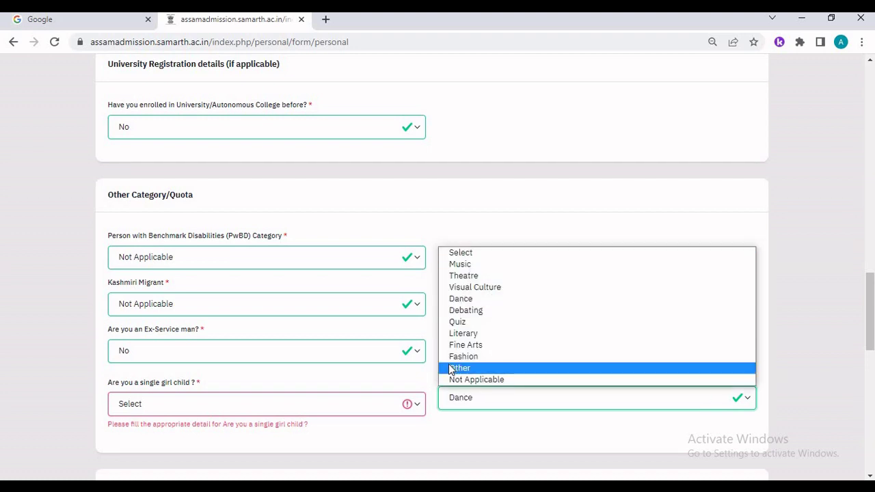
{"action": "left_click", "coordinate": [453, 266]}
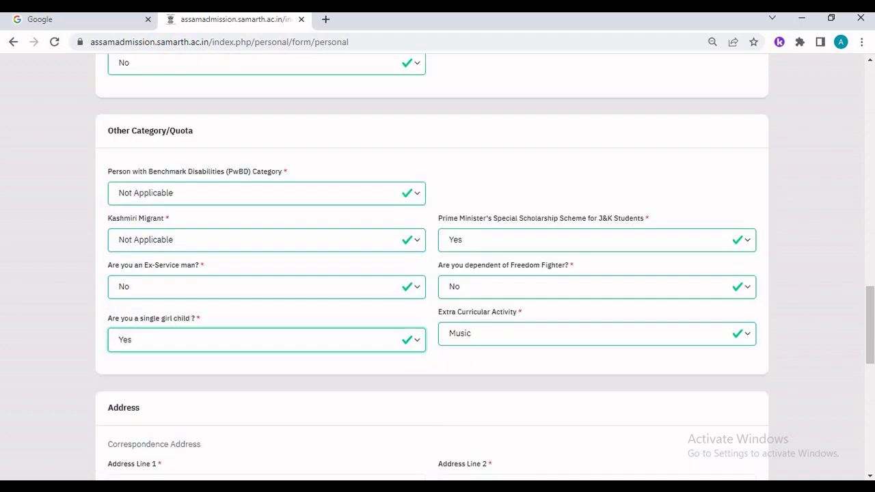
- Set the single girl child option to Not Applicable
{"action": "left_click", "coordinate": [194, 347]}
{"action": "left_click", "coordinate": [193, 347]}
{"action": "left_click", "coordinate": [194, 347]}
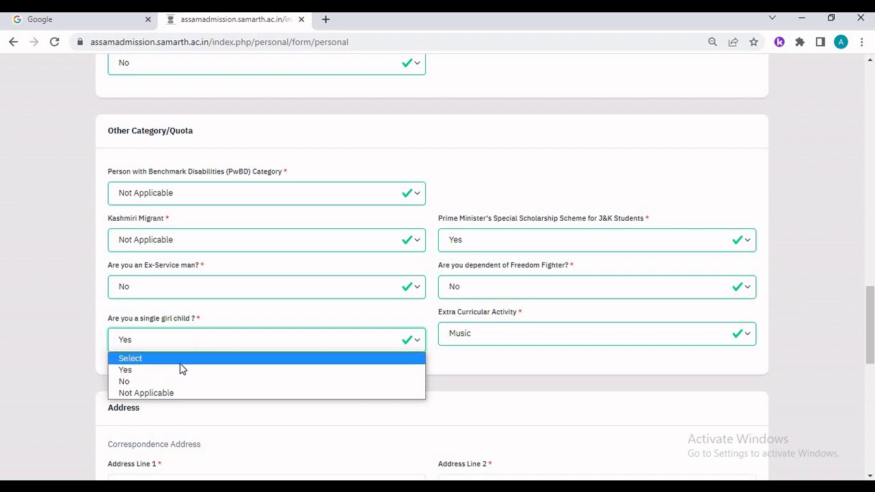
{"action": "left_click", "coordinate": [185, 358]}
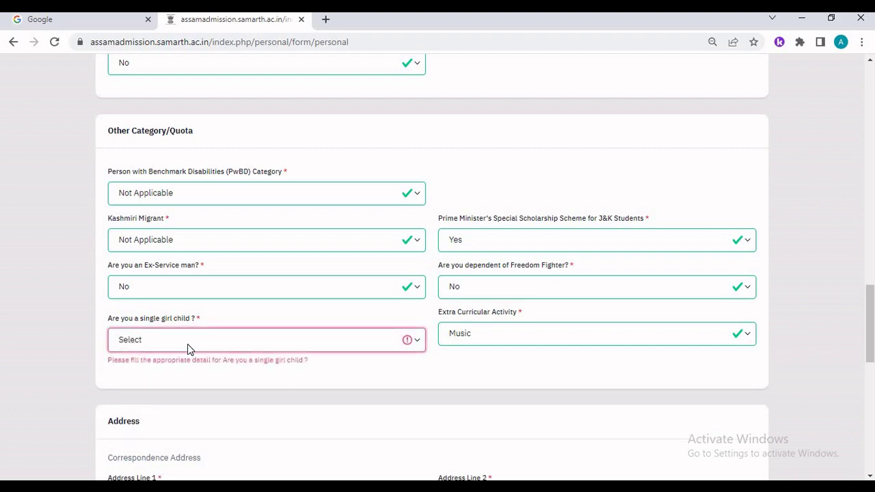
{"action": "left_click", "coordinate": [187, 344]}
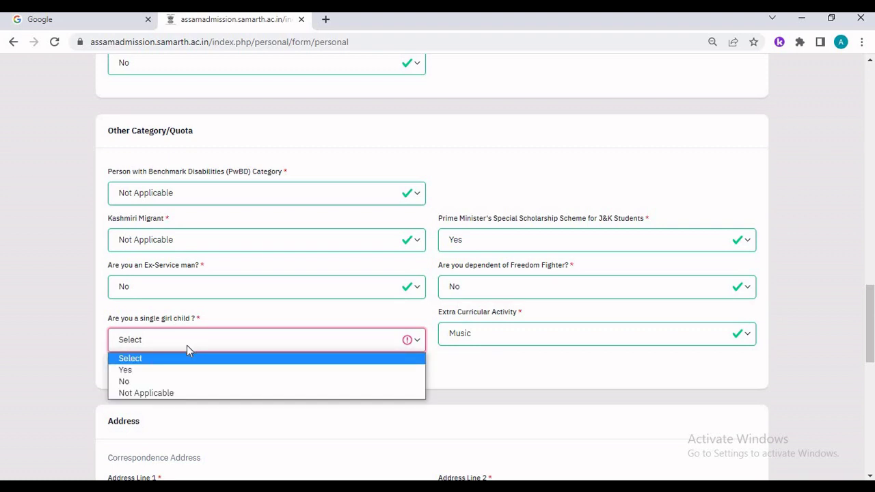
{"action": "left_click", "coordinate": [168, 393]}
{"action": "scroll", "coordinate": [175, 392], "scroll_direction": "down", "scroll_amount": 1}
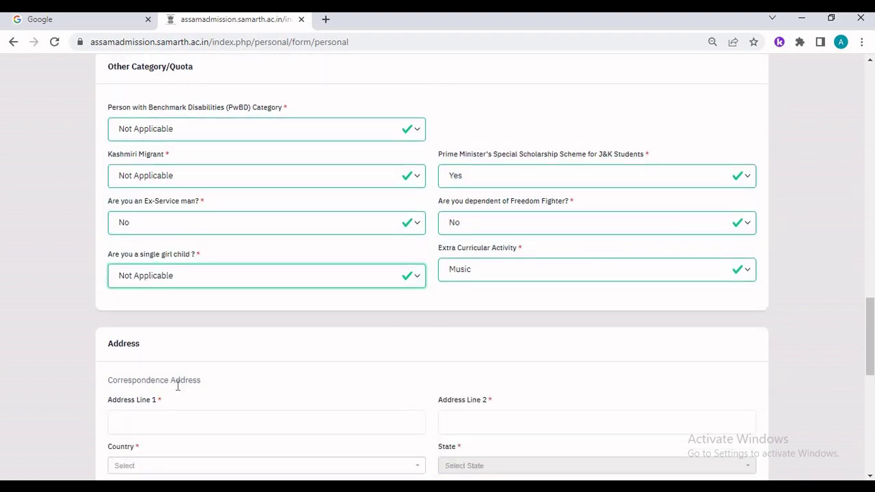
{"action": "scroll", "coordinate": [218, 424], "scroll_direction": "down", "scroll_amount": 1}
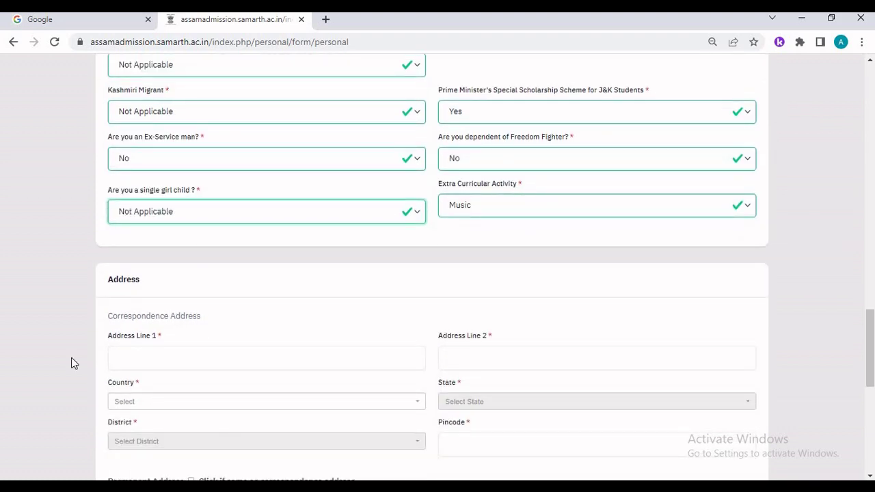
- Enter the sample correspondence address, with India as the country and Assam as the state
{"action": "left_click", "coordinate": [154, 368]}
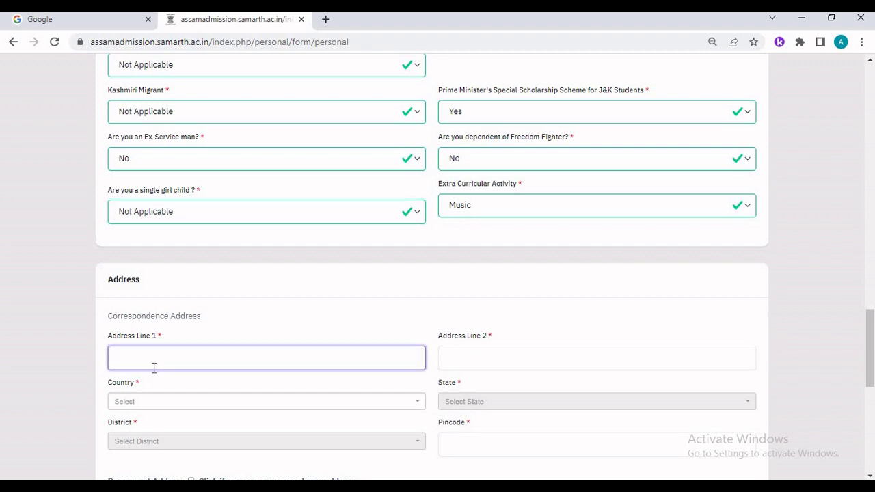
{"action": "type", "text": "sample address"}
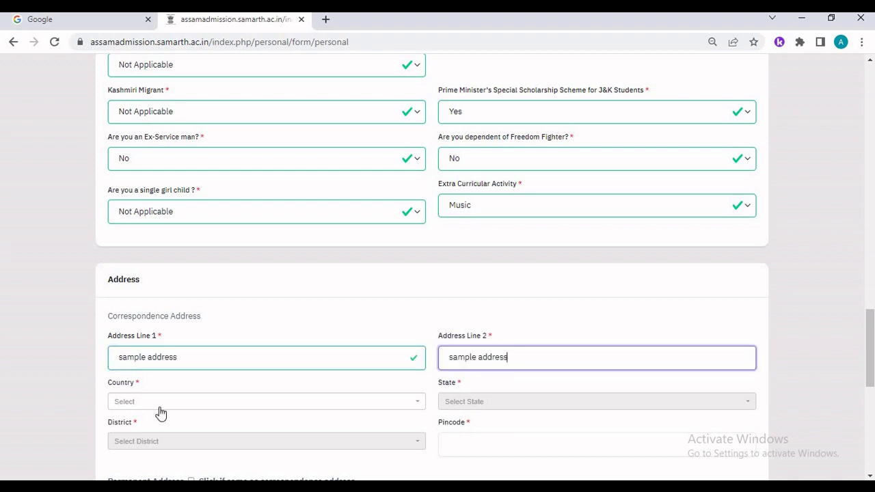
{"action": "left_click", "coordinate": [159, 408]}
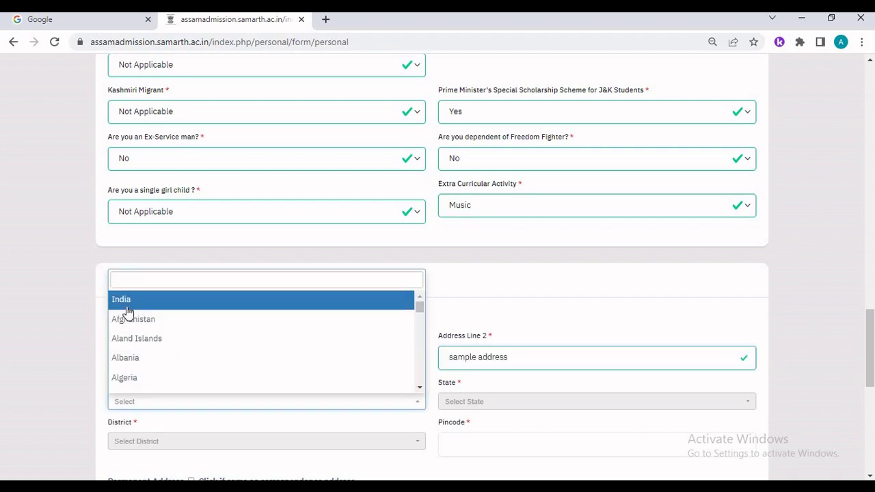
{"action": "key", "text": "Return"}
{"action": "left_click", "coordinate": [497, 402]}
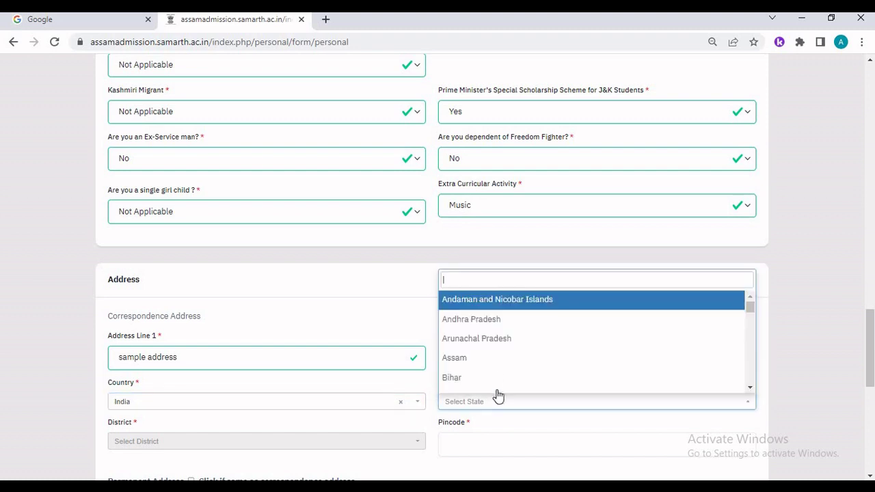
{"action": "left_click", "coordinate": [488, 360]}
- Choose SIVASAGAR as the district and enter pincode 785685
{"action": "scroll", "coordinate": [135, 381], "scroll_direction": "down", "scroll_amount": 1}
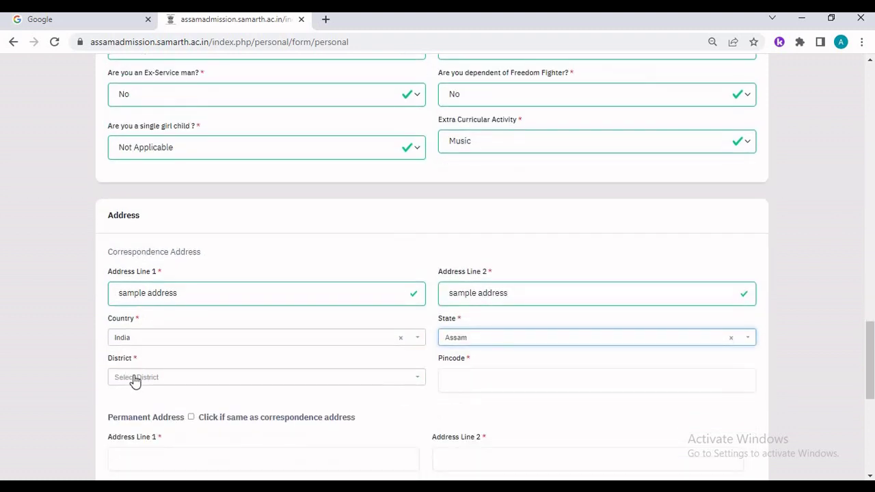
{"action": "left_click", "coordinate": [135, 379]}
{"action": "scroll", "coordinate": [145, 328], "scroll_direction": "down", "scroll_amount": 6}
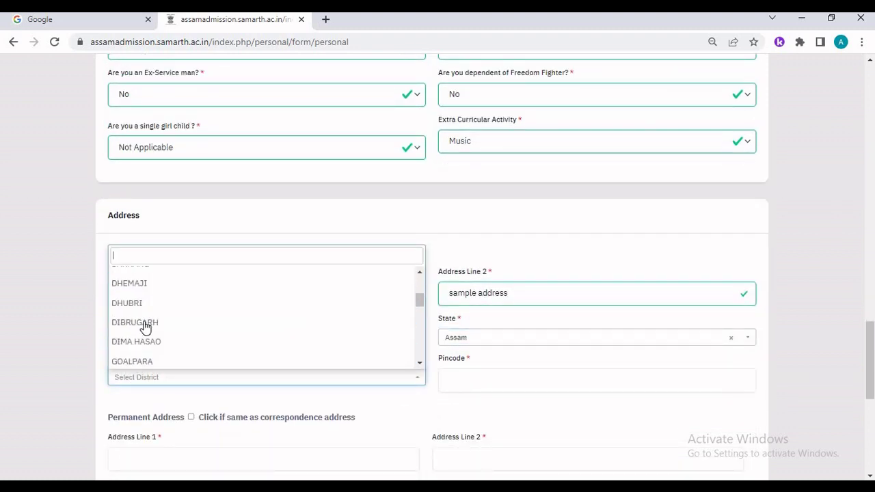
{"action": "scroll", "coordinate": [142, 350], "scroll_direction": "down", "scroll_amount": 3}
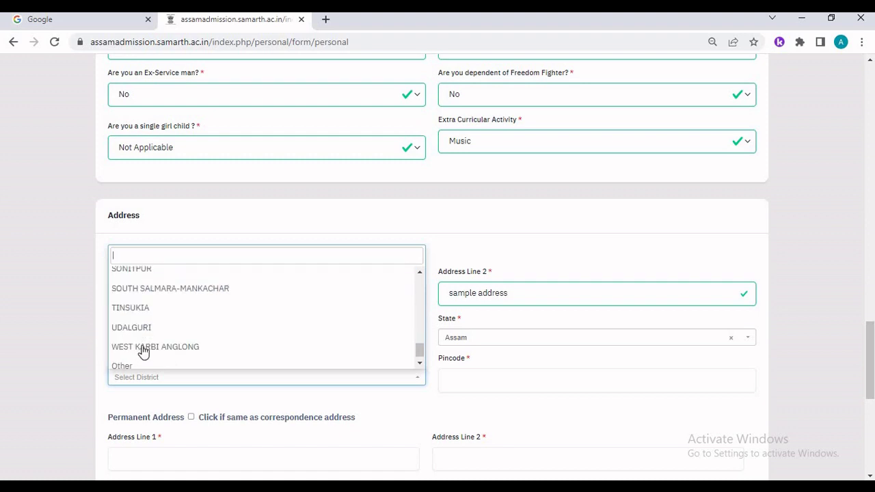
{"action": "scroll", "coordinate": [143, 360], "scroll_direction": "up", "scroll_amount": 2}
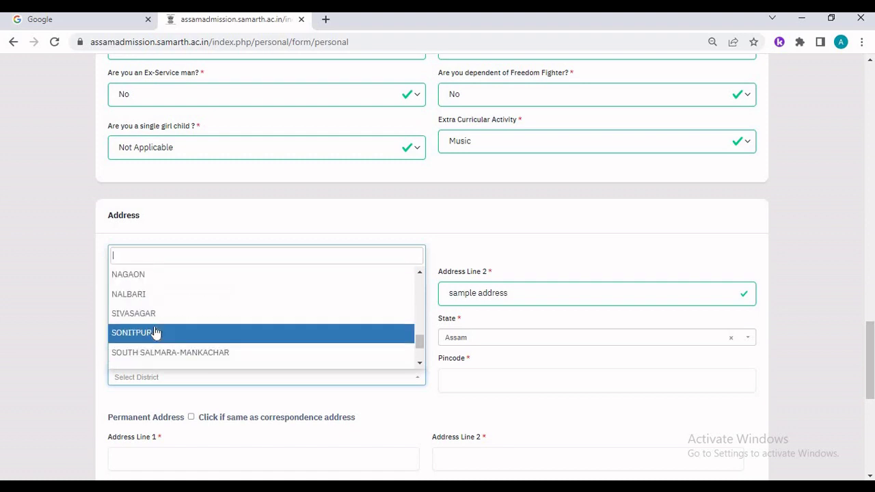
{"action": "left_click", "coordinate": [201, 319]}
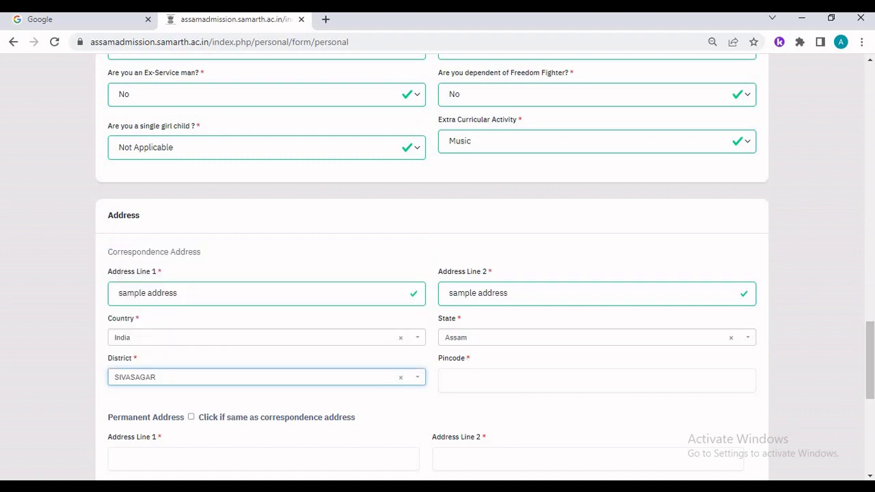
{"action": "left_click", "coordinate": [459, 380]}
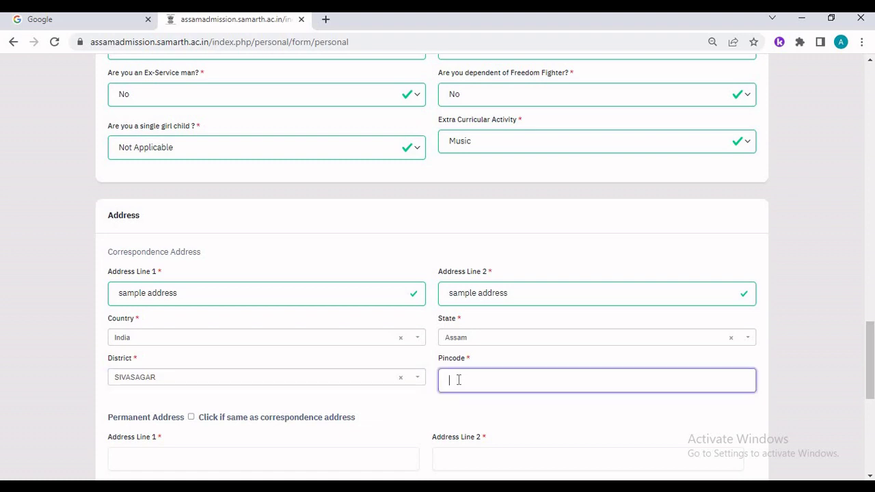
{"action": "scroll", "coordinate": [266, 250], "scroll_direction": "down", "scroll_amount": 5}
{"action": "type", "text": "785685"}
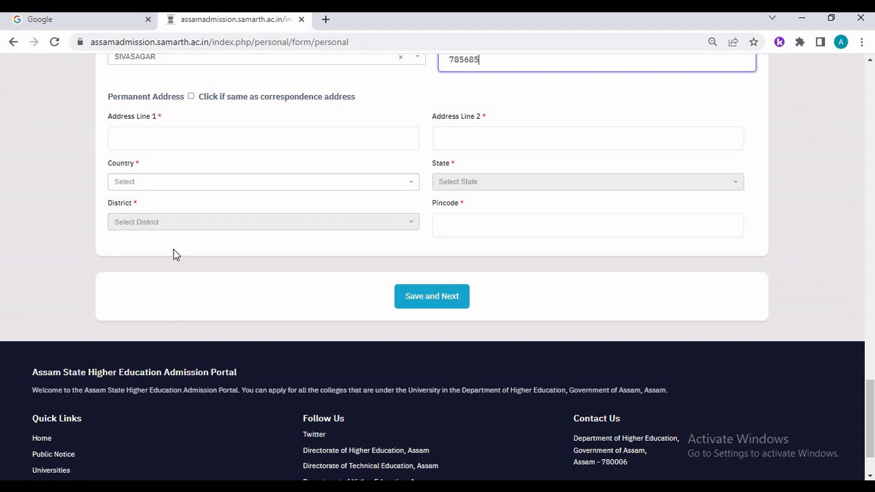
- Make the permanent address the same as the correspondence address and save the personal details
{"action": "left_click", "coordinate": [192, 96]}
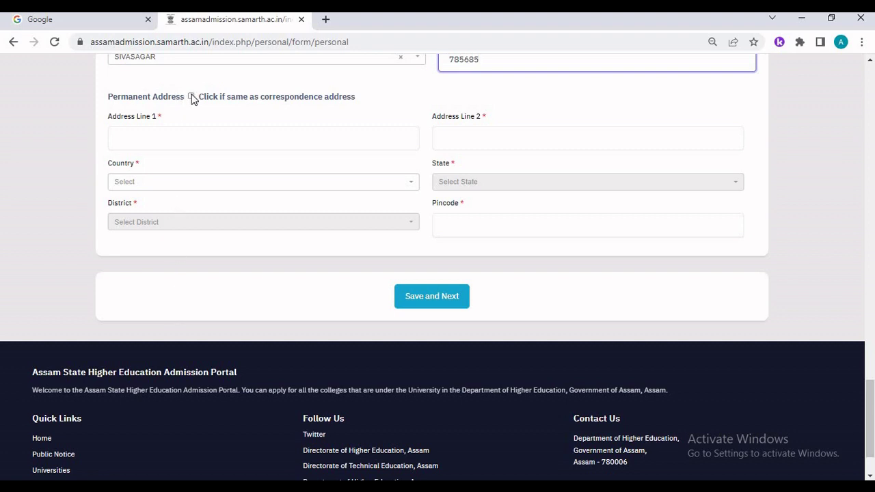
{"action": "left_click", "coordinate": [451, 303]}
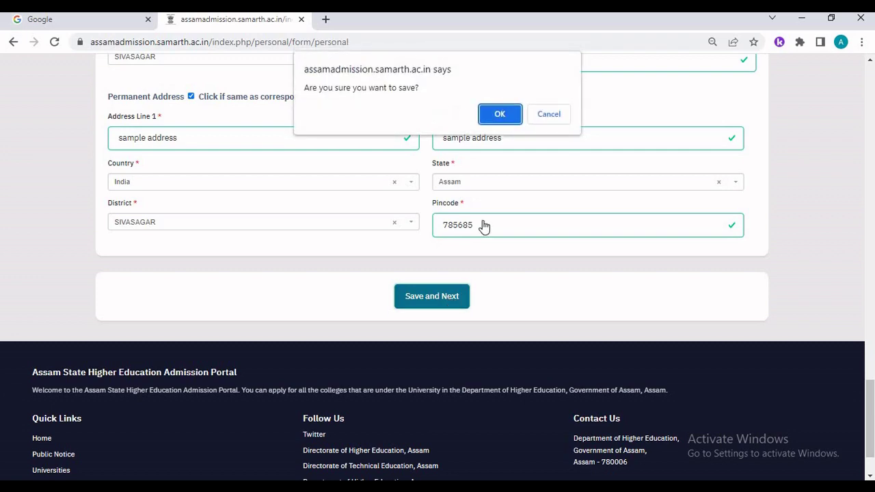
{"action": "left_click", "coordinate": [501, 114]}
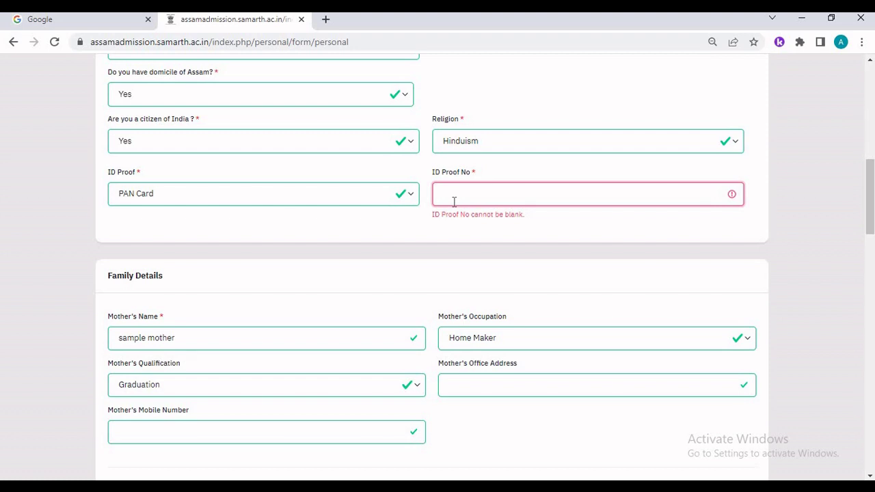
- Paste in the missing ID proof number and save the personal details again
{"action": "scroll", "coordinate": [282, 327], "scroll_direction": "down", "scroll_amount": 7}
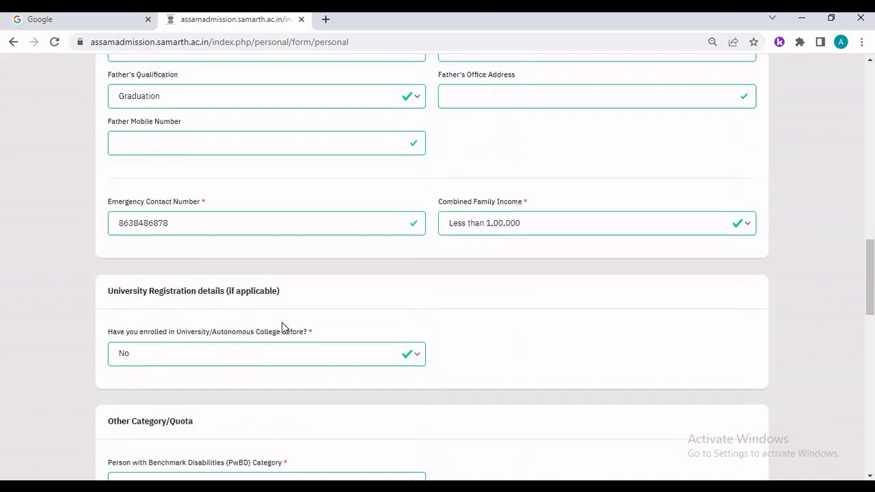
{"action": "scroll", "coordinate": [282, 327], "scroll_direction": "down", "scroll_amount": 12}
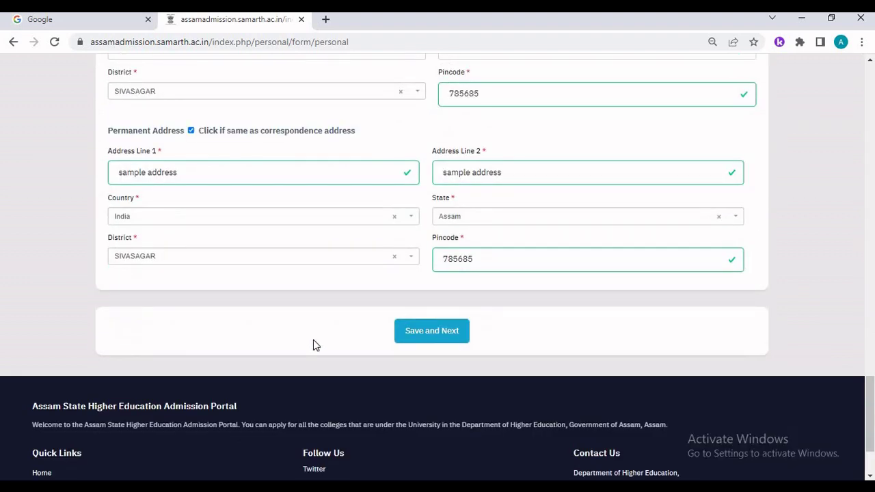
{"action": "left_click", "coordinate": [425, 344]}
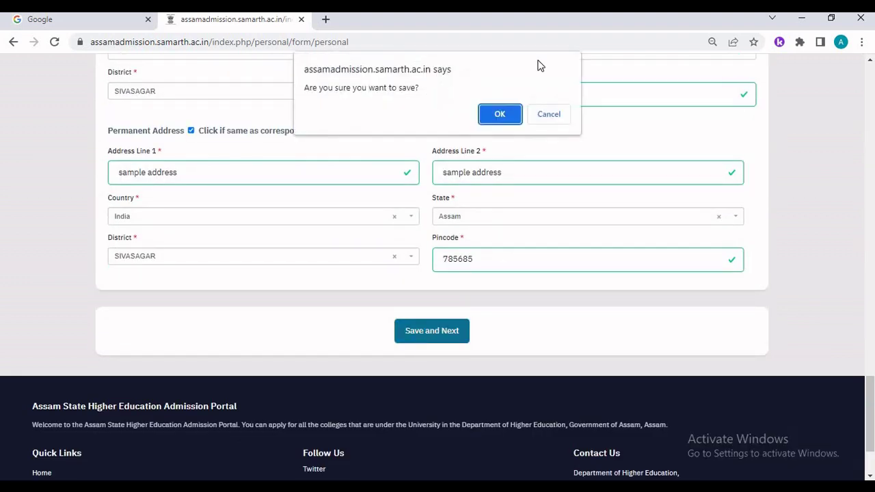
{"action": "left_click", "coordinate": [507, 115]}
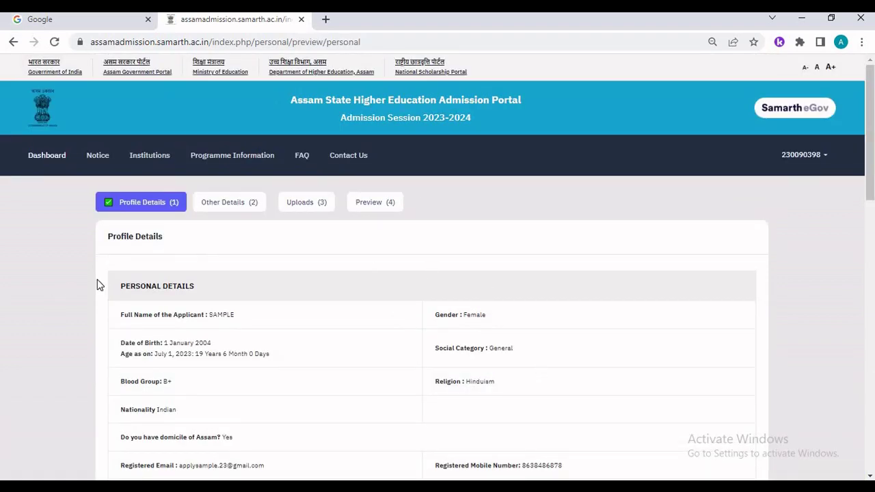
- Look over the Profile Details preview, then proceed to the Other Details form
{"action": "scroll", "coordinate": [97, 285], "scroll_direction": "down", "scroll_amount": 5}
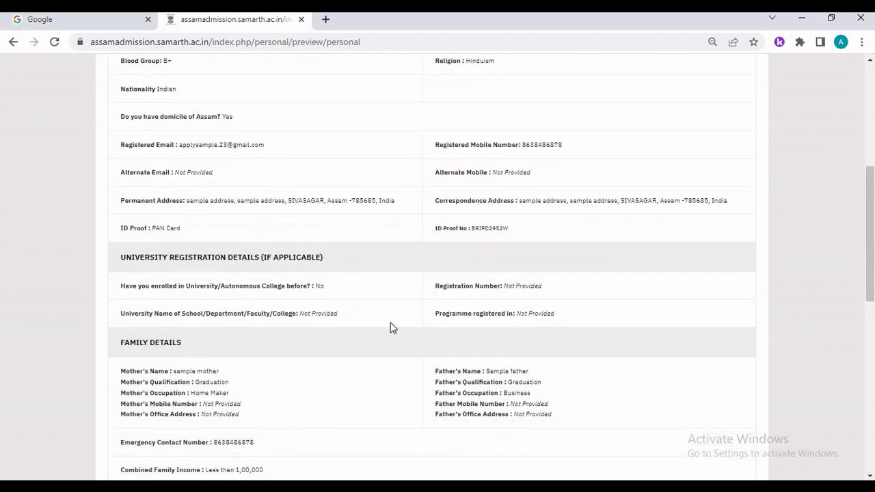
{"action": "scroll", "coordinate": [243, 399], "scroll_direction": "down", "scroll_amount": 3}
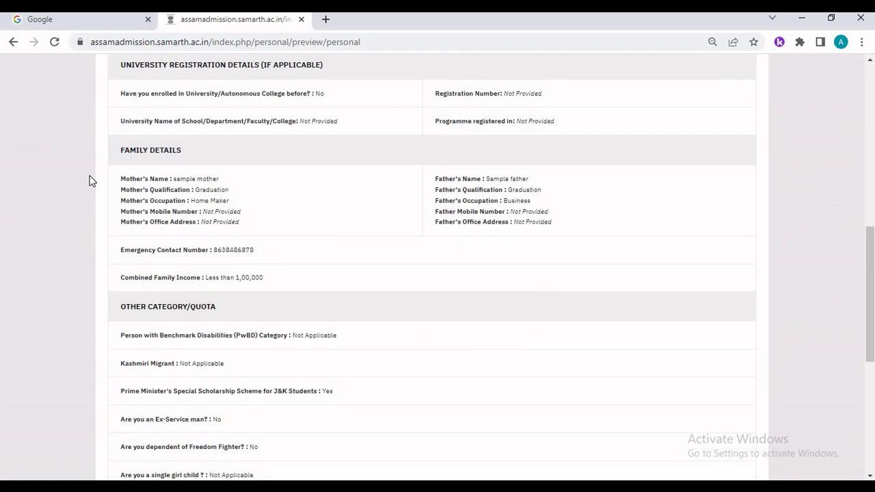
{"action": "scroll", "coordinate": [424, 392], "scroll_direction": "down", "scroll_amount": 4}
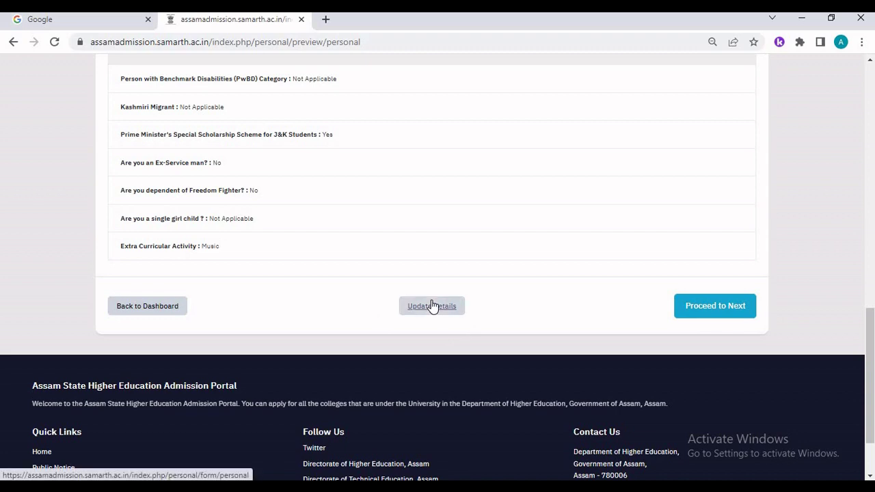
{"action": "scroll", "coordinate": [178, 262], "scroll_direction": "up", "scroll_amount": 8}
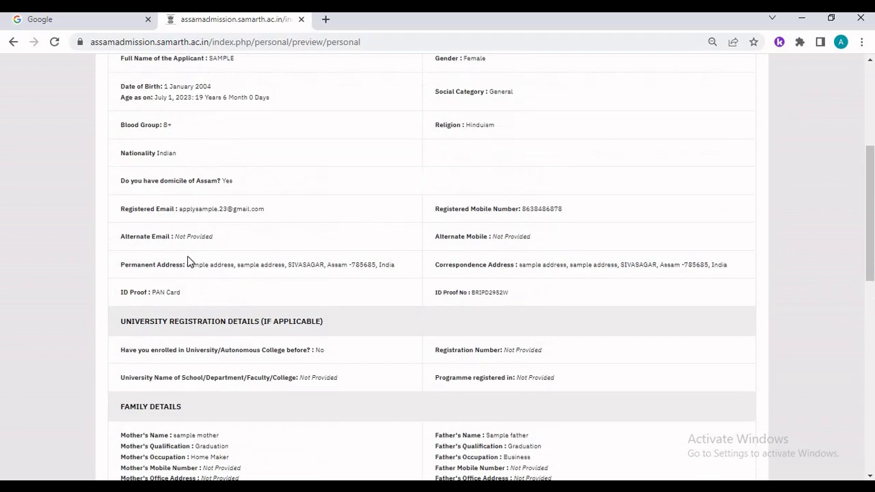
{"action": "scroll", "coordinate": [188, 261], "scroll_direction": "down", "scroll_amount": 10}
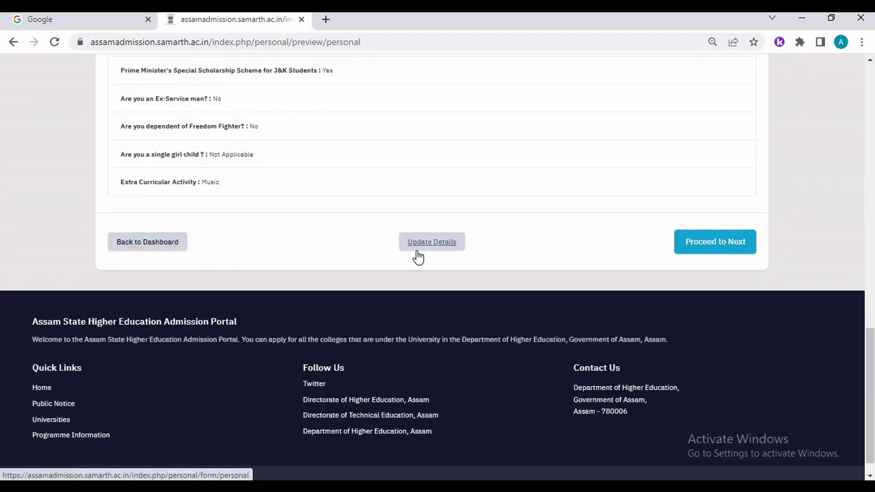
{"action": "left_click", "coordinate": [713, 248]}
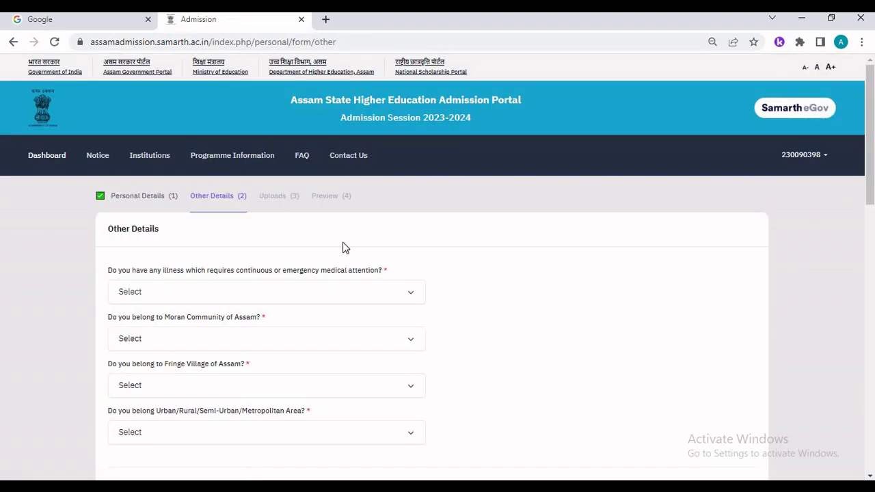
- Answer No to the medical illness question
{"action": "left_click", "coordinate": [185, 294]}
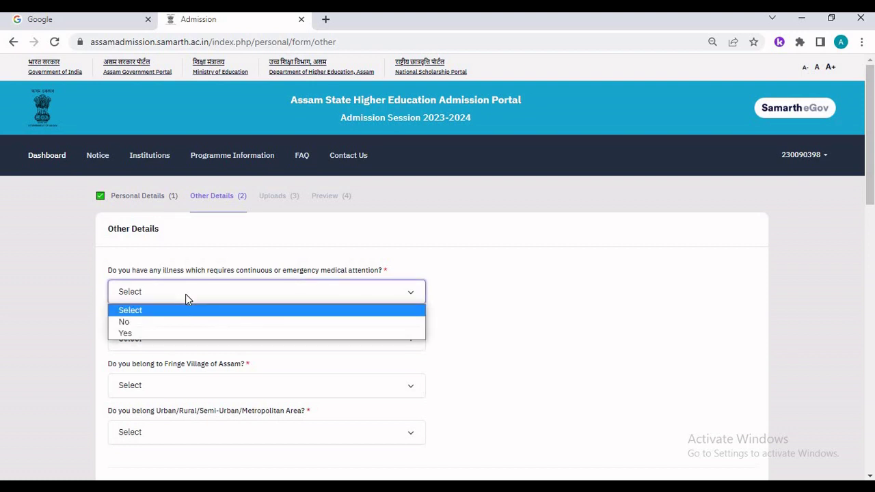
{"action": "left_click", "coordinate": [149, 335]}
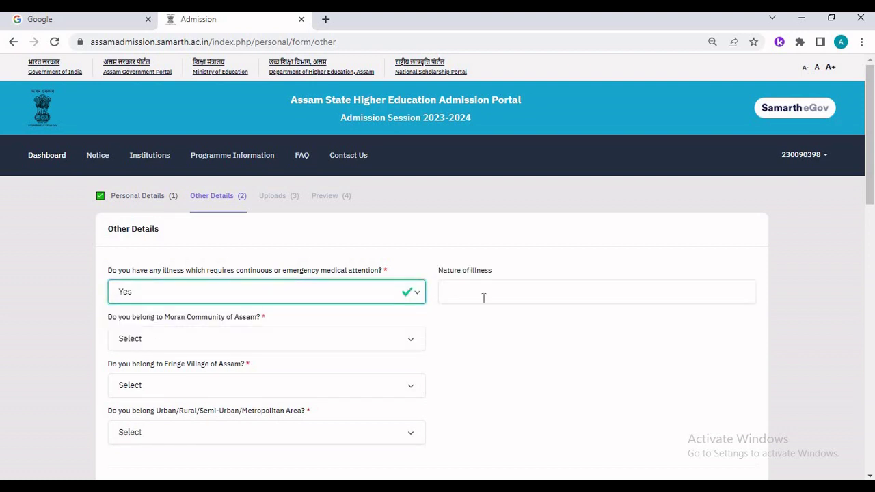
{"action": "left_click", "coordinate": [419, 295]}
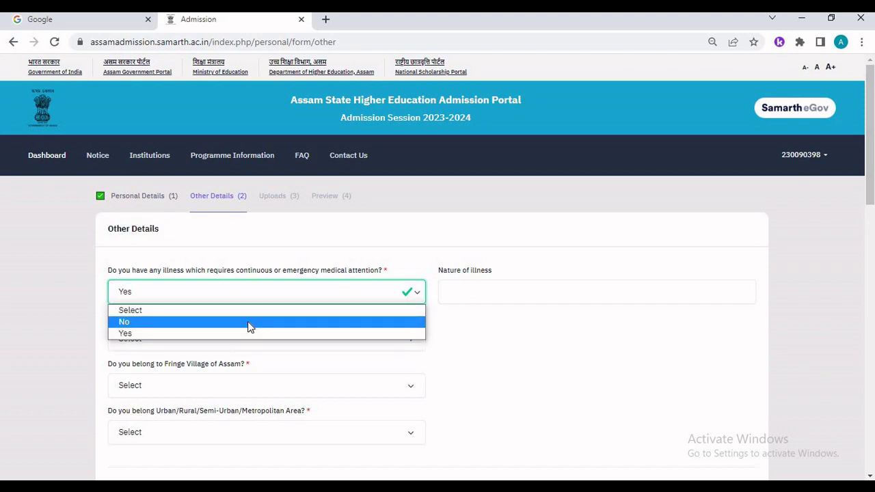
{"action": "left_click", "coordinate": [250, 322]}
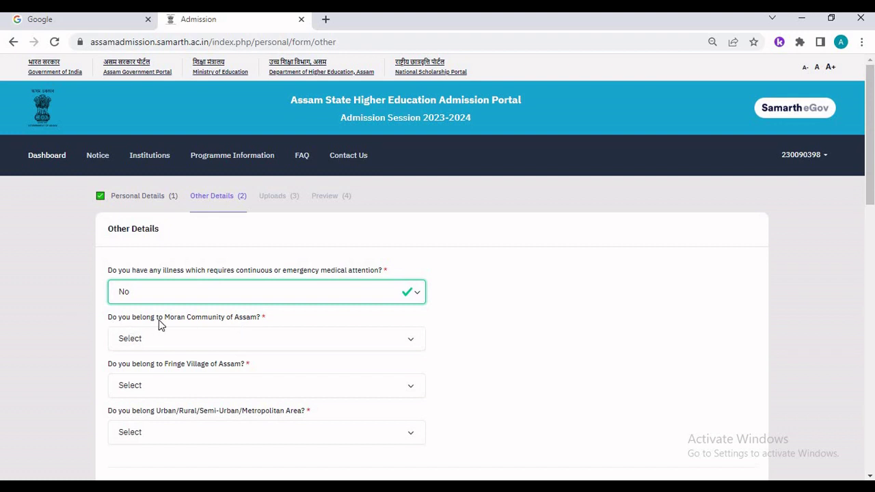
- Answer No to the Moran Community and Fringe Village of Assam questions
{"action": "left_click", "coordinate": [204, 344]}
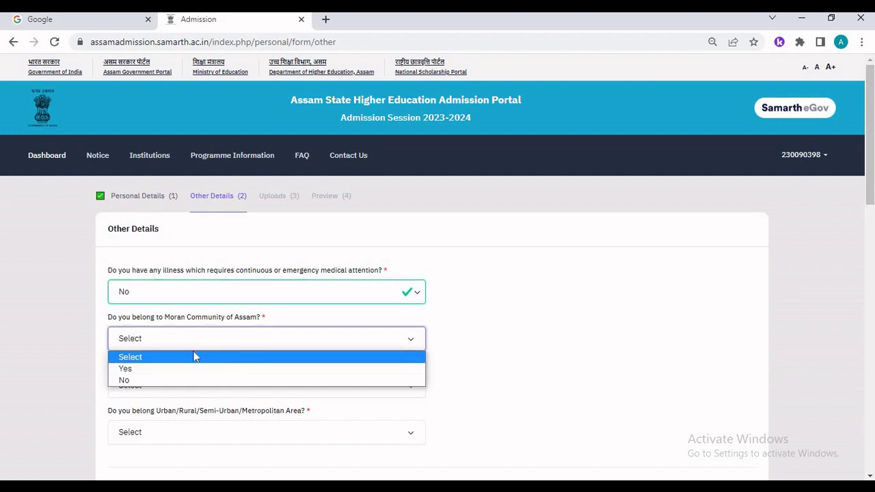
{"action": "left_click", "coordinate": [179, 369]}
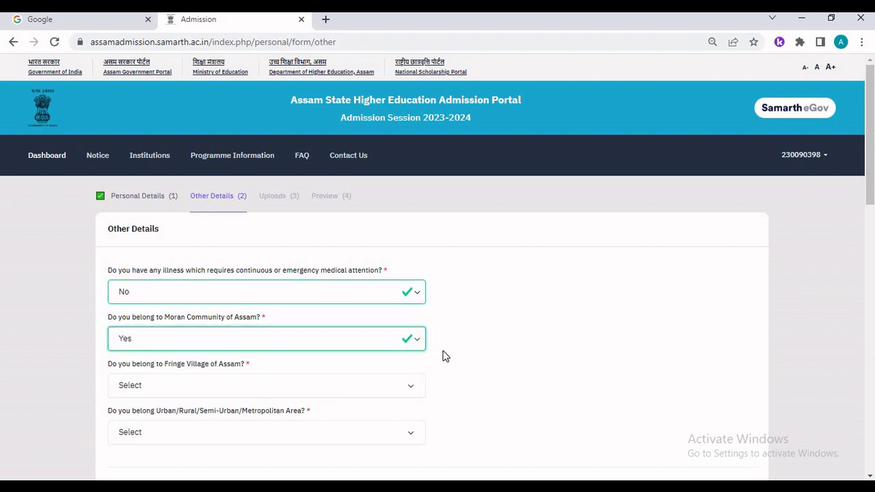
{"action": "left_click", "coordinate": [401, 338]}
{"action": "left_click", "coordinate": [298, 380]}
{"action": "scroll", "coordinate": [328, 382], "scroll_direction": "down", "scroll_amount": 1}
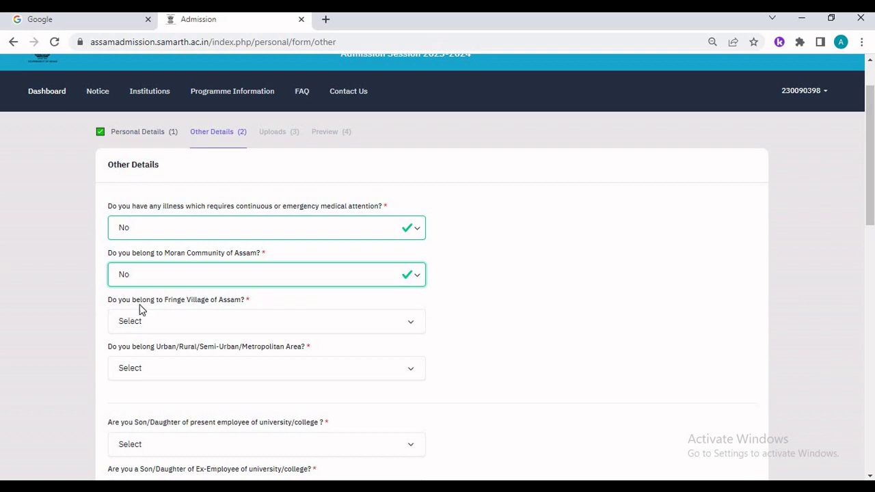
{"action": "left_click", "coordinate": [221, 324]}
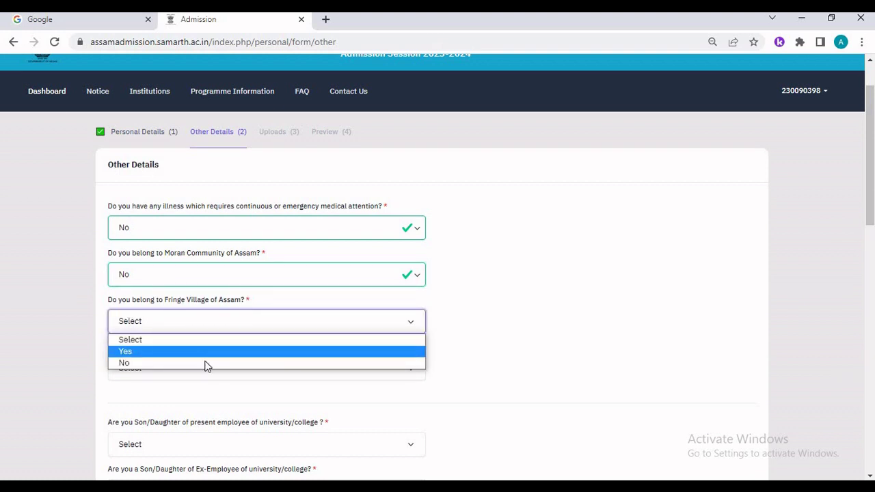
{"action": "left_click", "coordinate": [207, 363]}
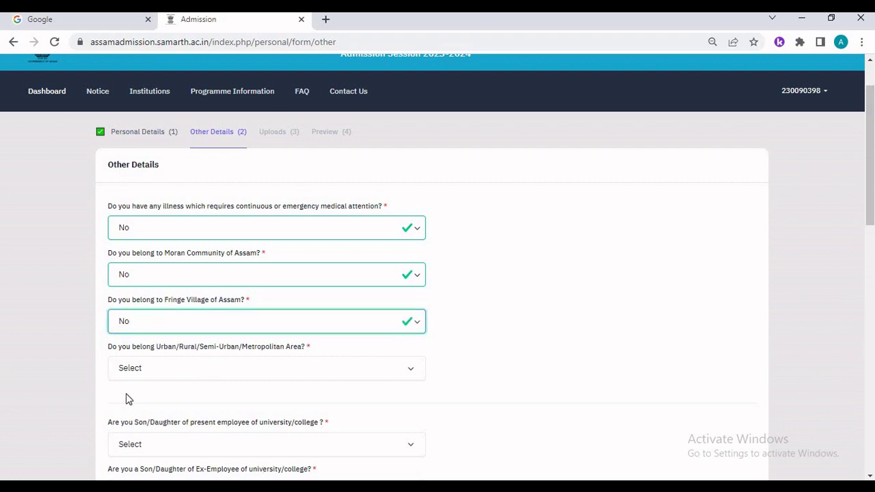
- Set area type to Rural and answer No to the present-employee question
{"action": "left_click", "coordinate": [159, 369]}
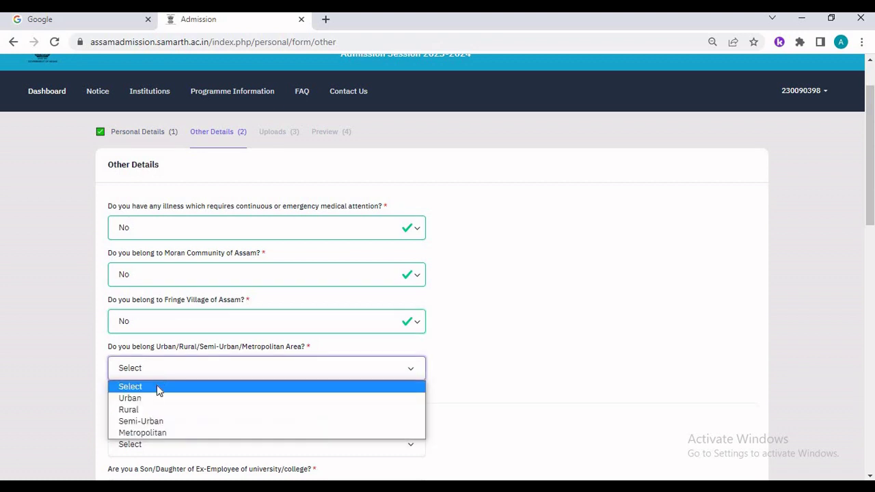
{"action": "left_click", "coordinate": [151, 410]}
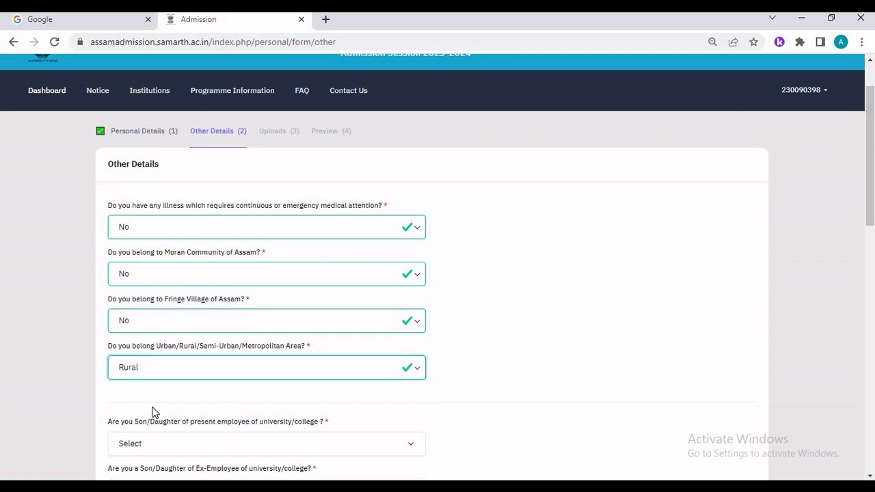
{"action": "scroll", "coordinate": [154, 412], "scroll_direction": "down", "scroll_amount": 1}
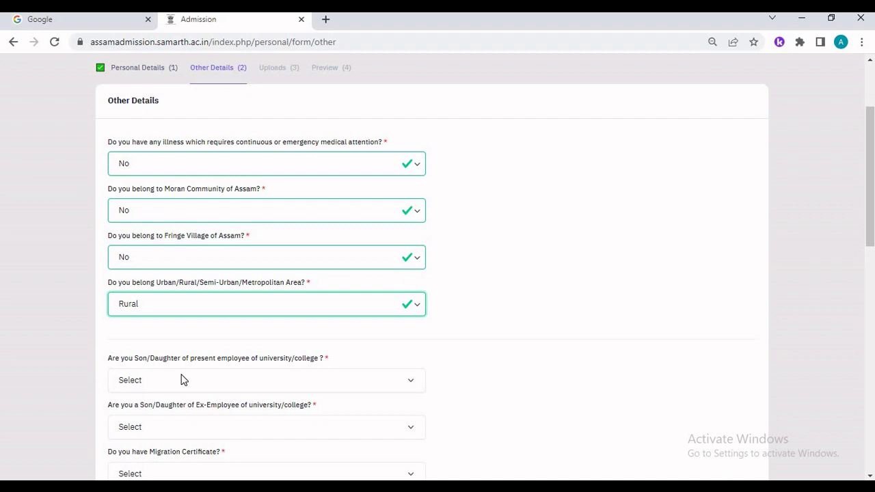
{"action": "left_click", "coordinate": [183, 380]}
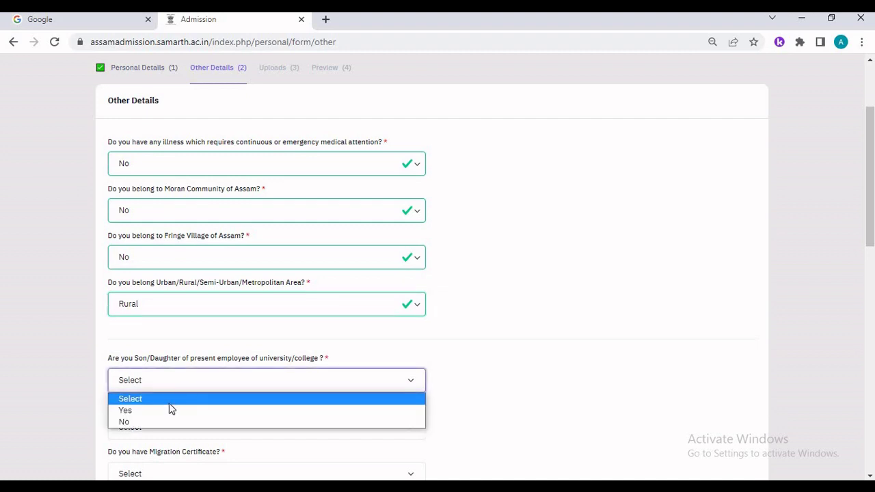
{"action": "left_click", "coordinate": [158, 410]}
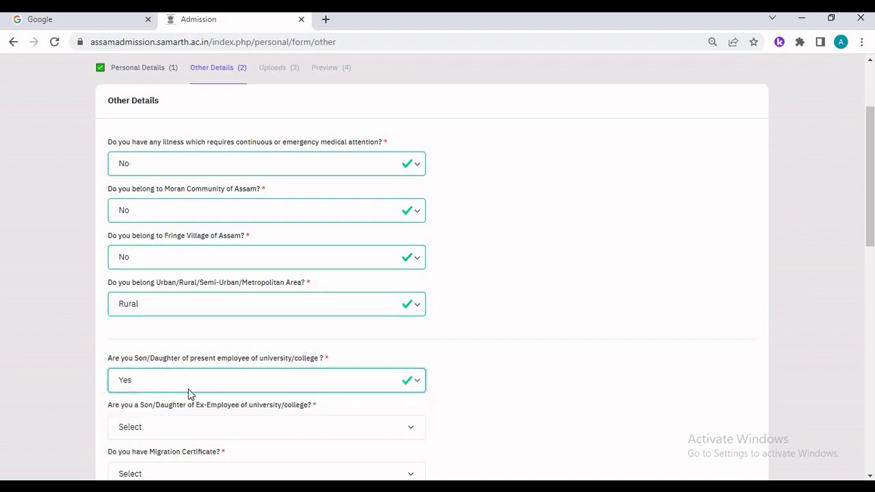
{"action": "left_click", "coordinate": [210, 380]}
{"action": "left_click", "coordinate": [140, 422]}
- Answer No to the ex-employee question
{"action": "scroll", "coordinate": [182, 322], "scroll_direction": "down", "scroll_amount": 2}
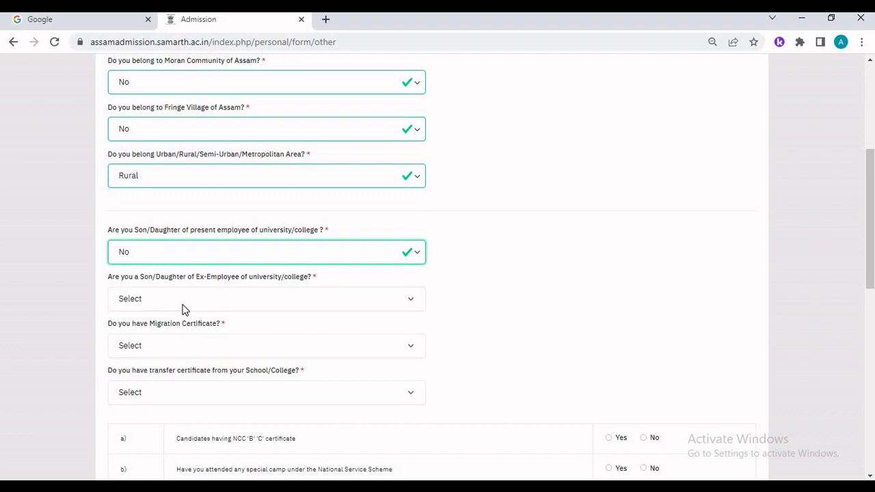
{"action": "left_click", "coordinate": [182, 304]}
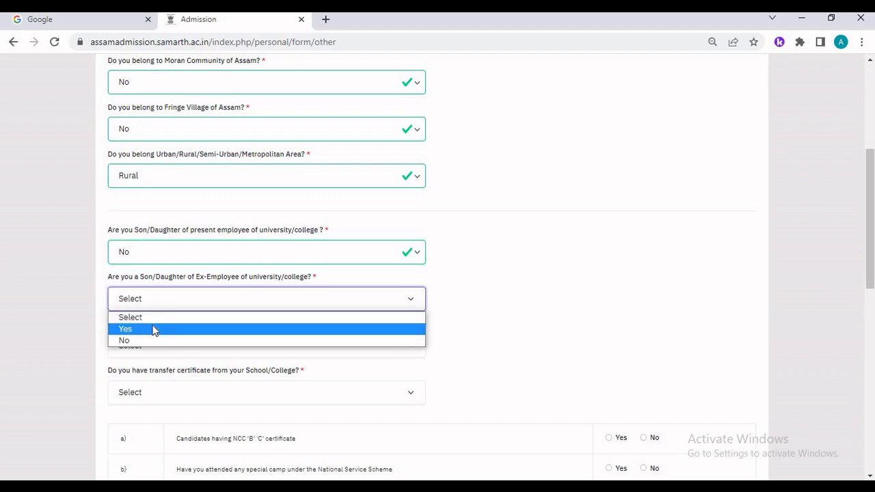
{"action": "left_click", "coordinate": [153, 330]}
{"action": "left_click", "coordinate": [169, 301]}
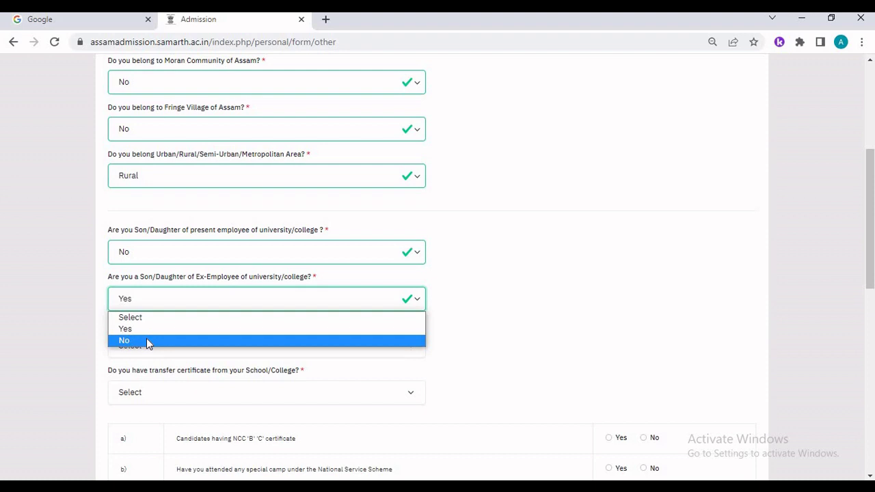
{"action": "left_click", "coordinate": [147, 340]}
- Answer No for Migration Certificate, Transfer Certificate and the NCC certificate question
{"action": "scroll", "coordinate": [145, 341], "scroll_direction": "down", "scroll_amount": 1}
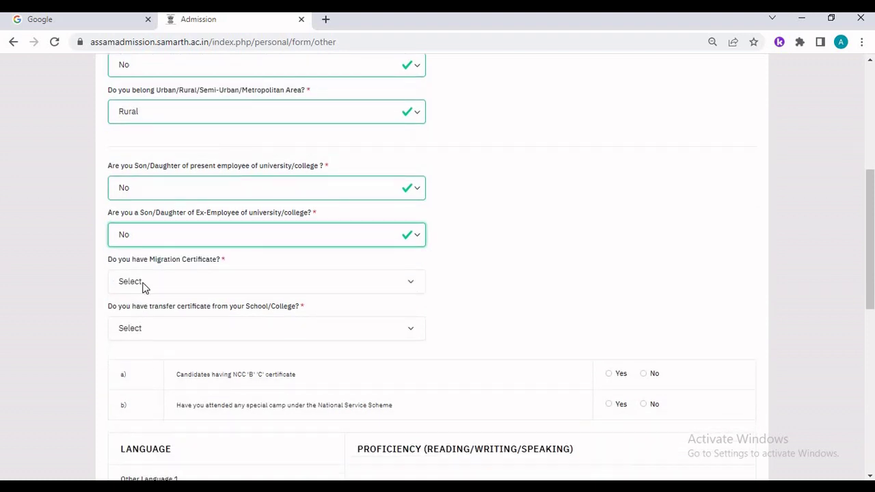
{"action": "left_click", "coordinate": [144, 288]}
{"action": "left_click", "coordinate": [127, 319]}
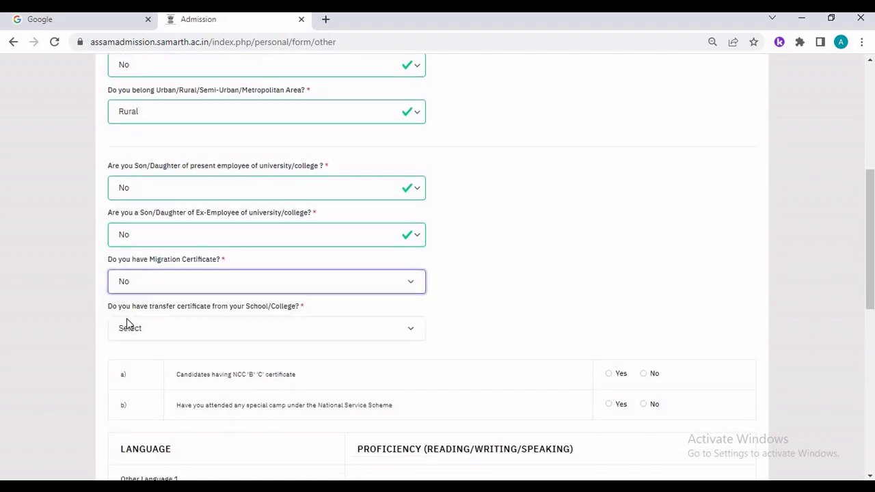
{"action": "scroll", "coordinate": [172, 314], "scroll_direction": "down", "scroll_amount": 1}
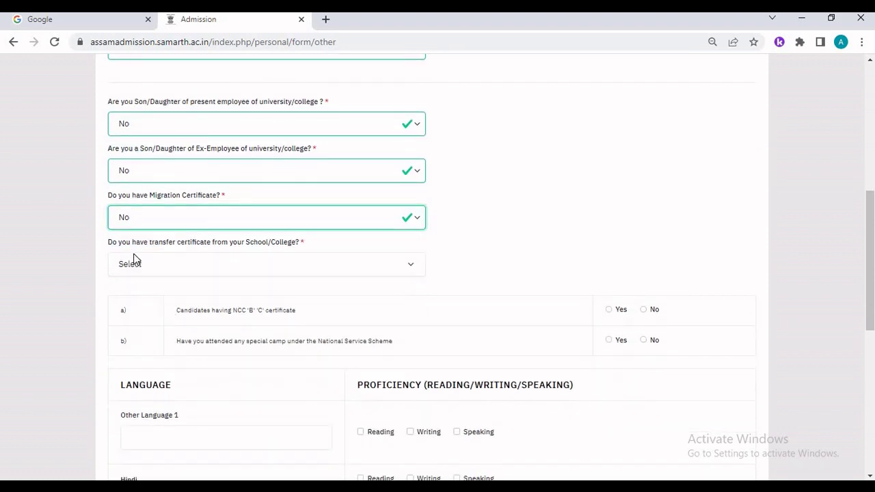
{"action": "left_click", "coordinate": [283, 270]}
{"action": "left_click", "coordinate": [230, 306]}
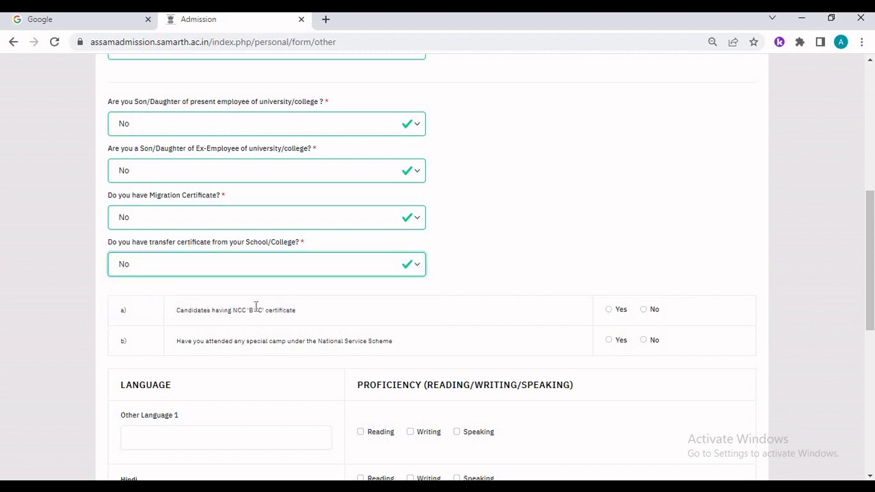
{"action": "left_click", "coordinate": [644, 312]}
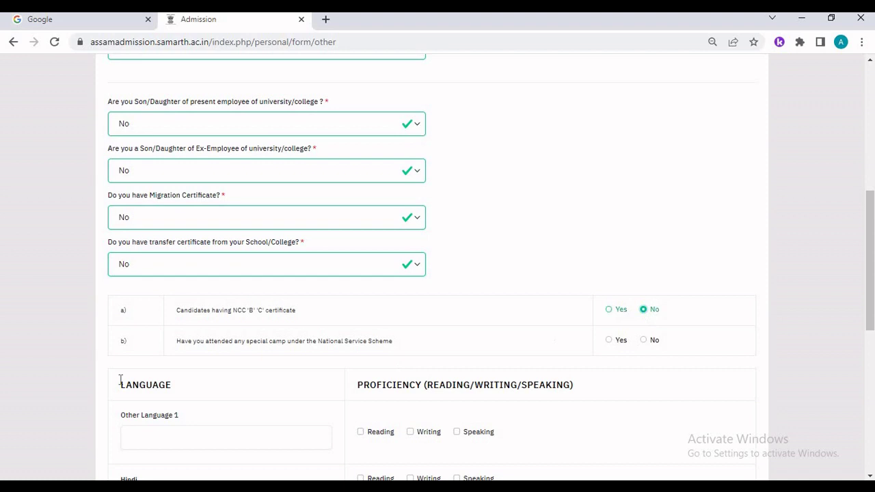
- Keep the NCC 'C' certificate answer at No and answer No for the NSS special camp
{"action": "left_click", "coordinate": [609, 310]}
{"action": "left_click", "coordinate": [646, 310]}
{"action": "left_click", "coordinate": [644, 341]}
{"action": "scroll", "coordinate": [527, 358], "scroll_direction": "down", "scroll_amount": 1}
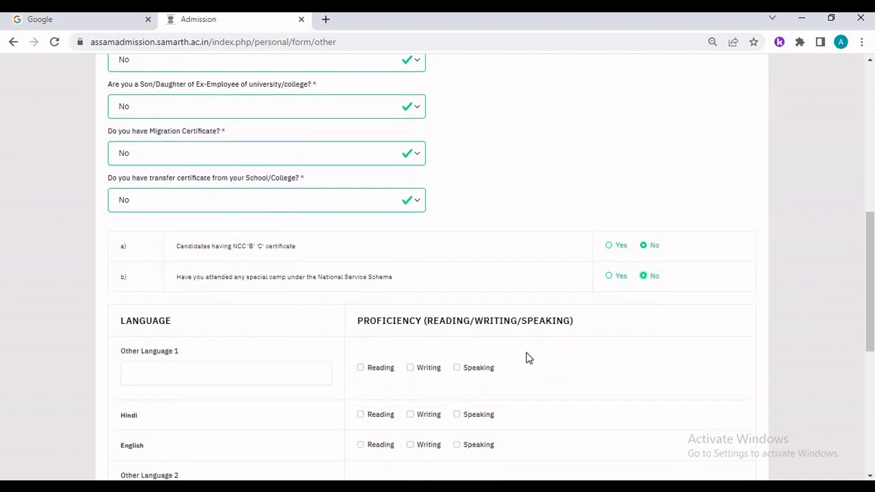
{"action": "scroll", "coordinate": [471, 361], "scroll_direction": "down", "scroll_amount": 1}
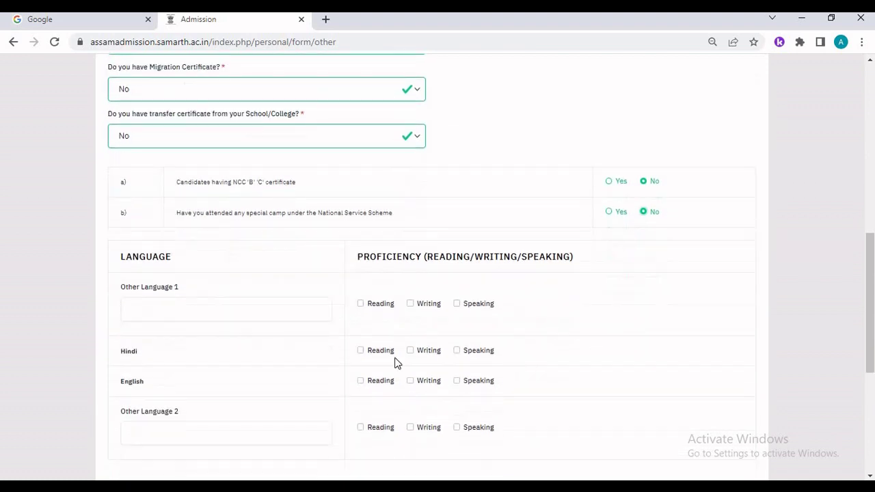
- Enter Assamese as Other Language 1 and tick reading, writing and speaking for it
{"action": "left_click", "coordinate": [167, 309]}
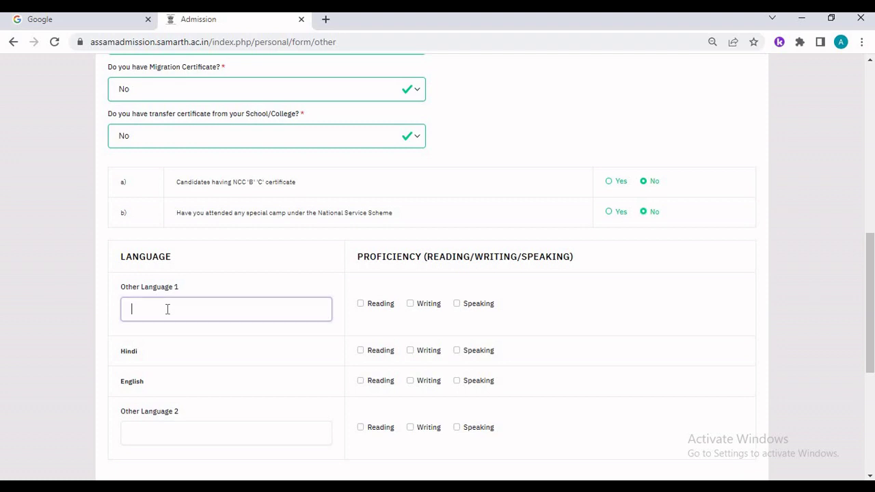
{"action": "type", "text": "A"}
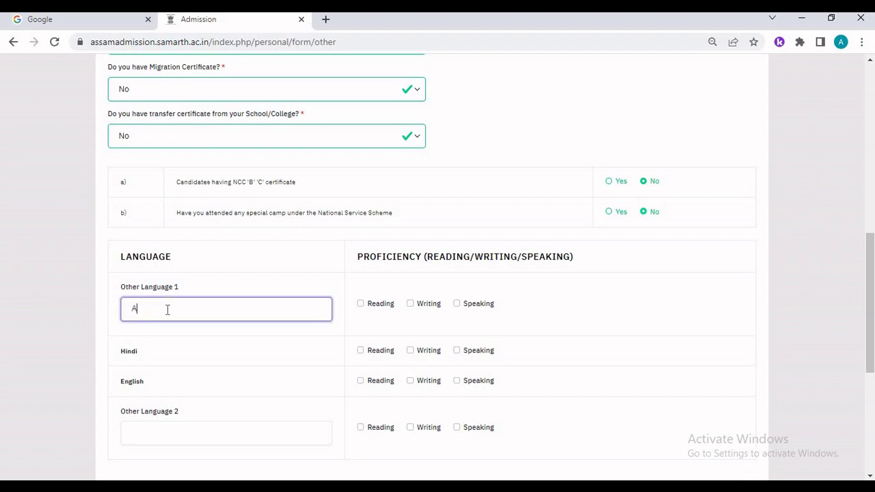
{"action": "type", "text": "ssamese"}
{"action": "left_click", "coordinate": [362, 305]}
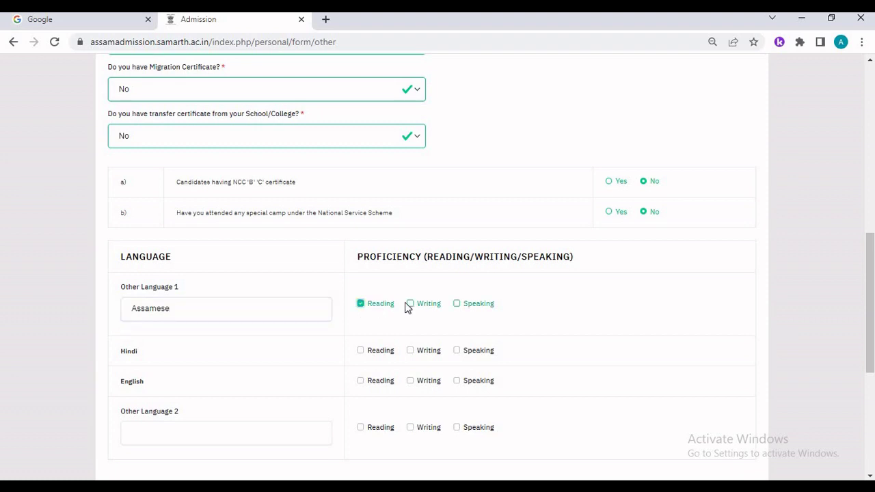
{"action": "left_click", "coordinate": [411, 304]}
{"action": "left_click", "coordinate": [457, 304]}
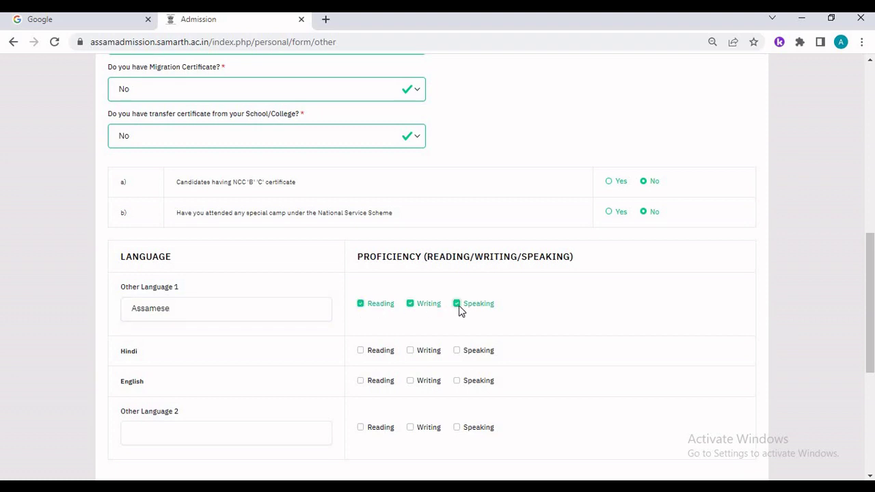
- Tick reading, writing and speaking for Hindi and English
{"action": "left_click", "coordinate": [362, 354]}
{"action": "left_click", "coordinate": [412, 351]}
{"action": "left_click", "coordinate": [458, 350]}
{"action": "left_click", "coordinate": [362, 382]}
{"action": "left_click", "coordinate": [426, 387]}
{"action": "left_click", "coordinate": [471, 388]}
{"action": "scroll", "coordinate": [470, 388], "scroll_direction": "down", "scroll_amount": 3}
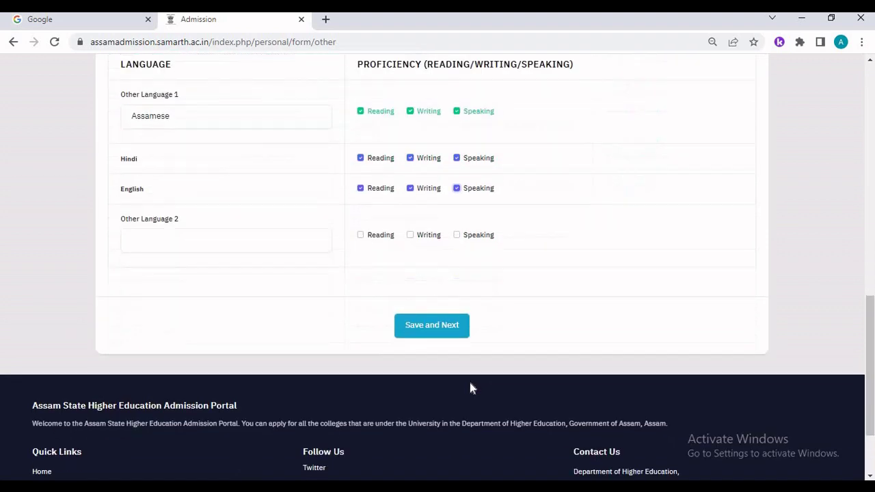
- Save the Other Details, review the preview and proceed to the Uploads step
{"action": "left_click", "coordinate": [423, 323]}
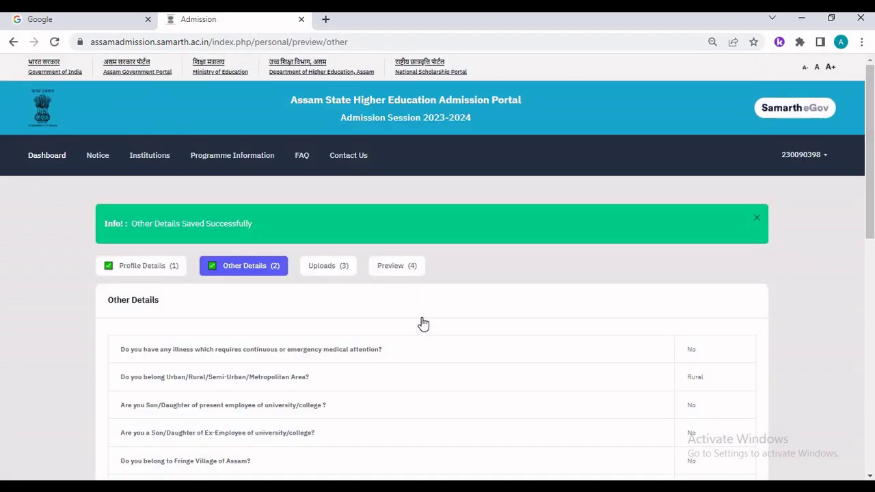
{"action": "scroll", "coordinate": [422, 322], "scroll_direction": "down", "scroll_amount": 6}
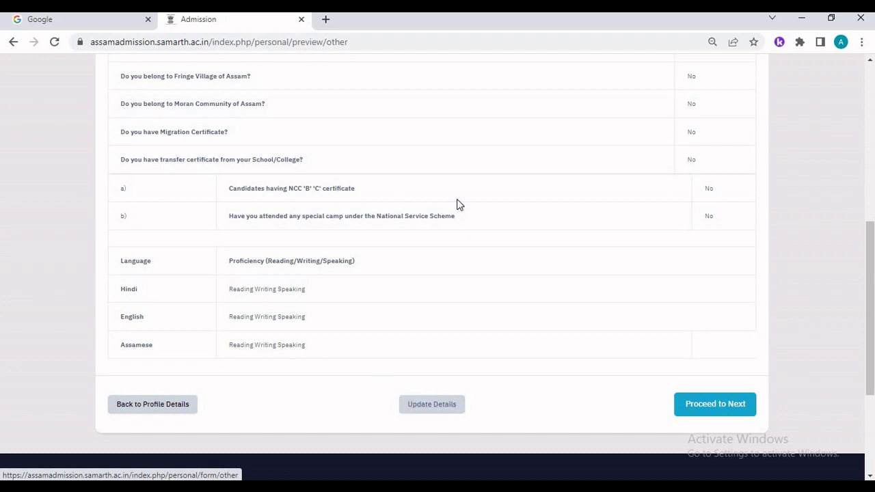
{"action": "left_click", "coordinate": [715, 404]}
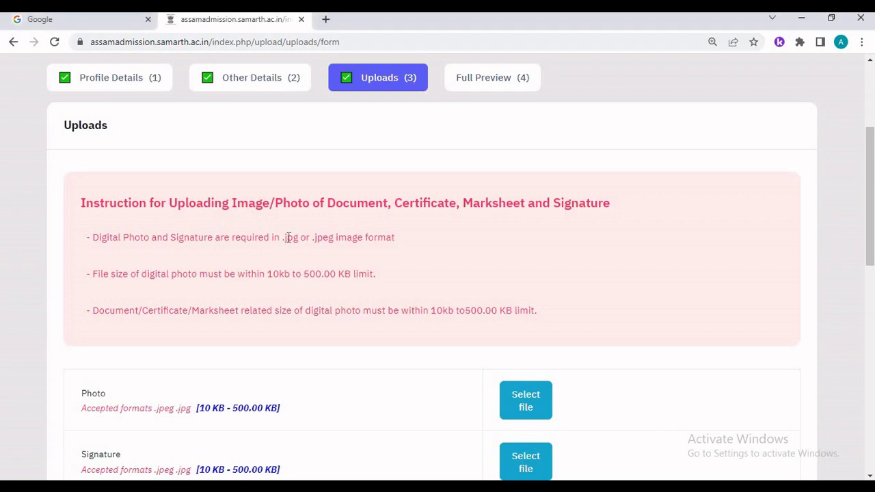
- Highlight the accepted .jpg/.jpeg formats and photo size limit in the upload instructions
{"action": "left_click_drag", "start_coordinate": [283, 237], "coordinate": [335, 233]}
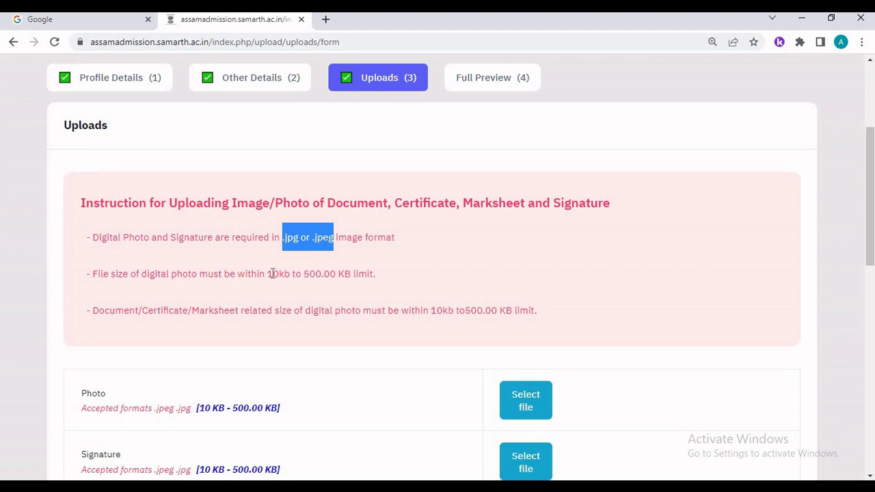
{"action": "left_click_drag", "start_coordinate": [267, 274], "coordinate": [355, 276]}
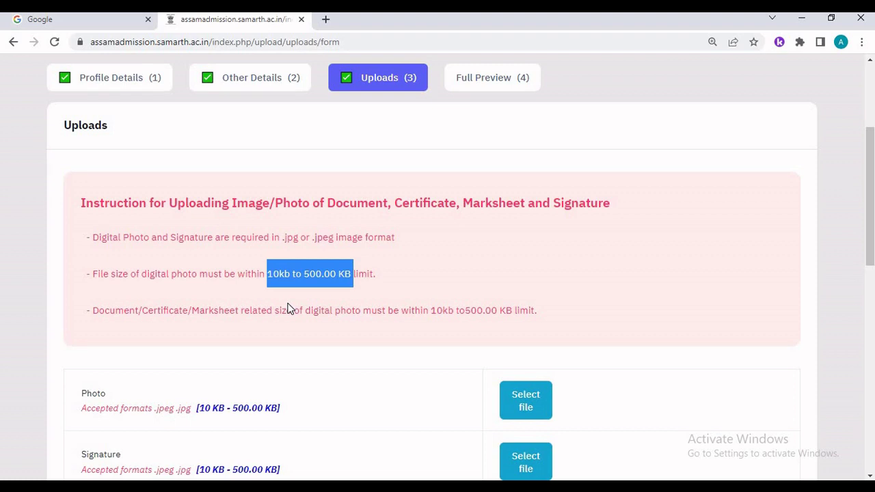
{"action": "scroll", "coordinate": [288, 308], "scroll_direction": "down", "scroll_amount": 2}
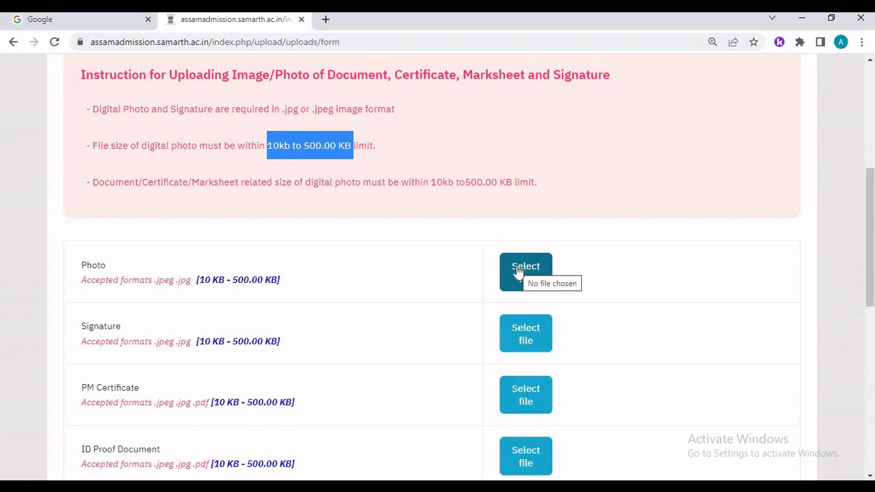
- Load the Photograph image file into the Photo slot
{"action": "left_click", "coordinate": [517, 271]}
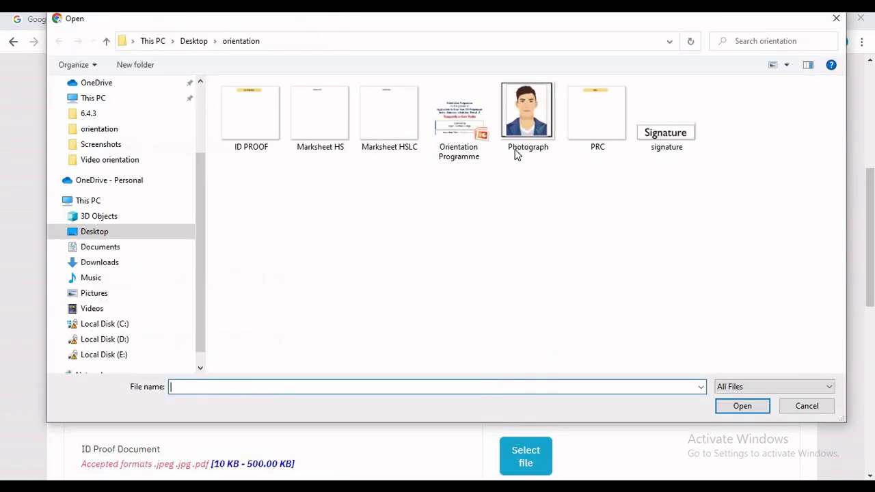
{"action": "left_click", "coordinate": [517, 156]}
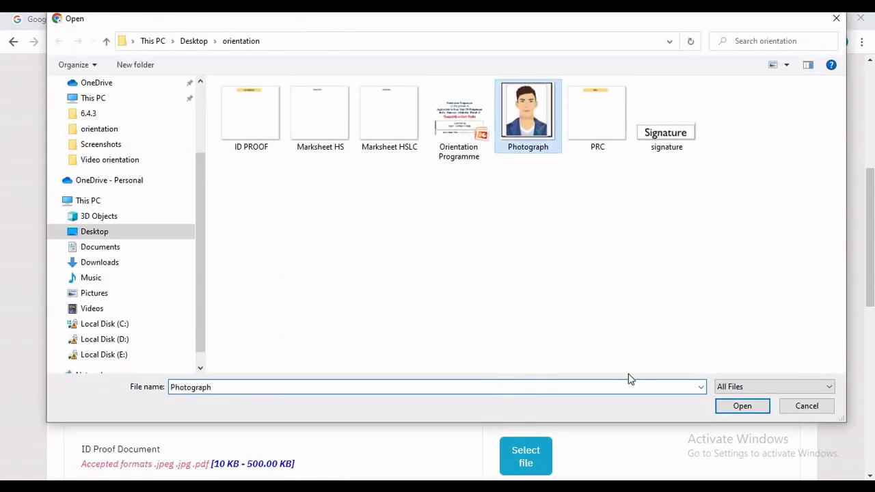
{"action": "left_click", "coordinate": [741, 409]}
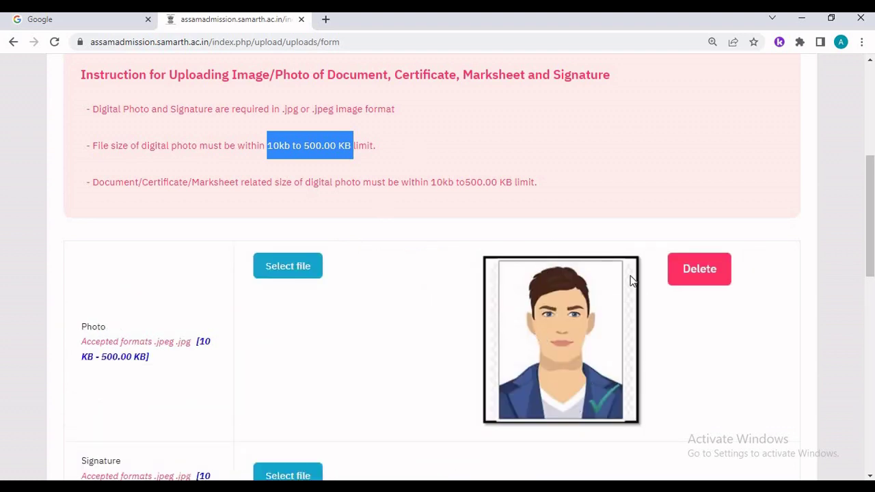
{"action": "scroll", "coordinate": [275, 389], "scroll_direction": "down", "scroll_amount": 3}
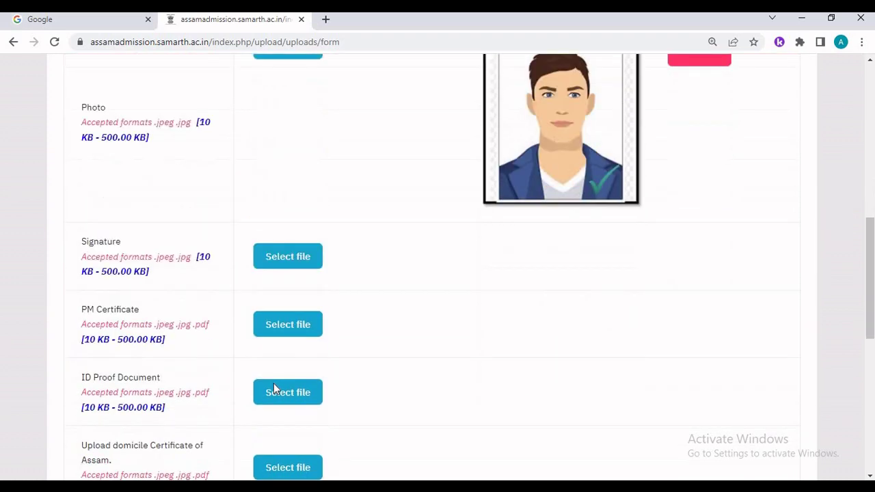
{"action": "scroll", "coordinate": [274, 389], "scroll_direction": "down", "scroll_amount": 2}
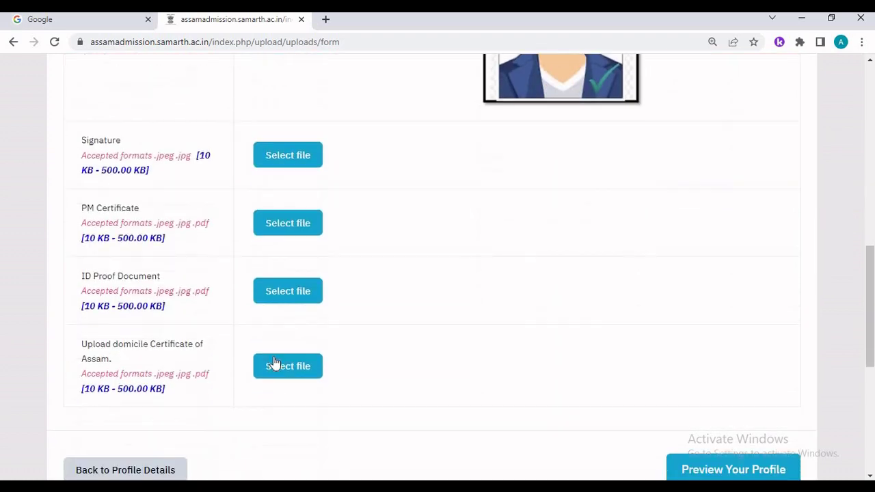
- Choose the signature image file and upload it to the Signature slot
{"action": "left_click", "coordinate": [292, 159]}
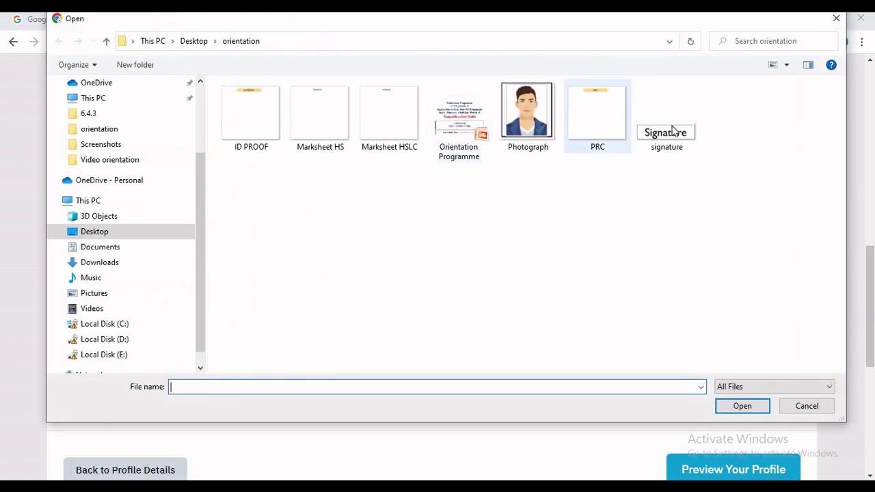
{"action": "left_click", "coordinate": [666, 113]}
{"action": "left_click", "coordinate": [741, 406]}
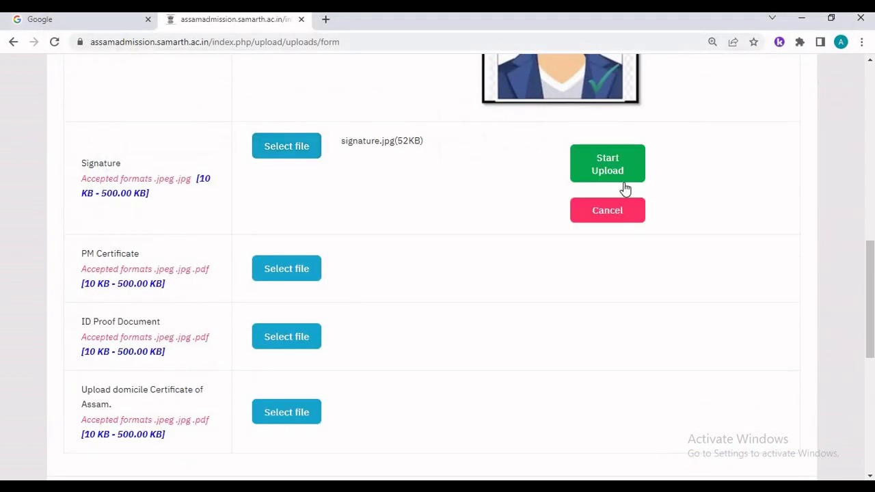
{"action": "left_click", "coordinate": [619, 171]}
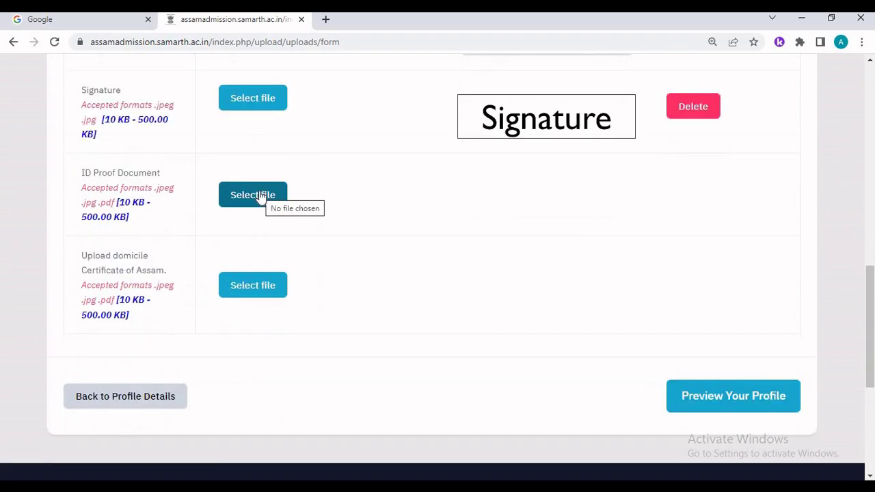
- Upload the ID PROOF file as the ID proof document
{"action": "left_click", "coordinate": [259, 196]}
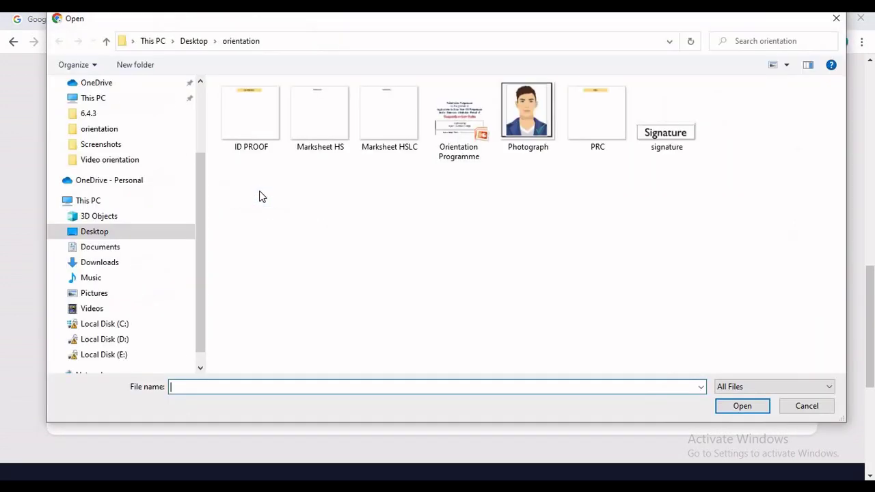
{"action": "left_click", "coordinate": [254, 140]}
{"action": "left_click", "coordinate": [741, 408]}
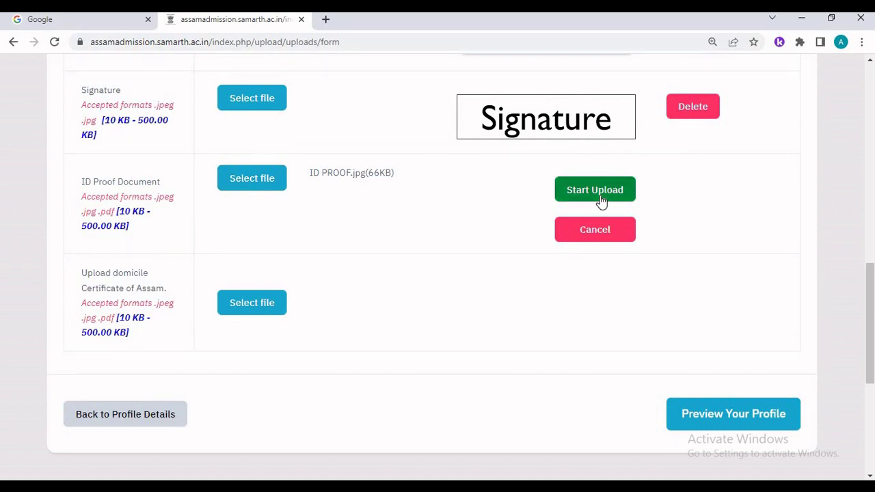
{"action": "left_click", "coordinate": [596, 191]}
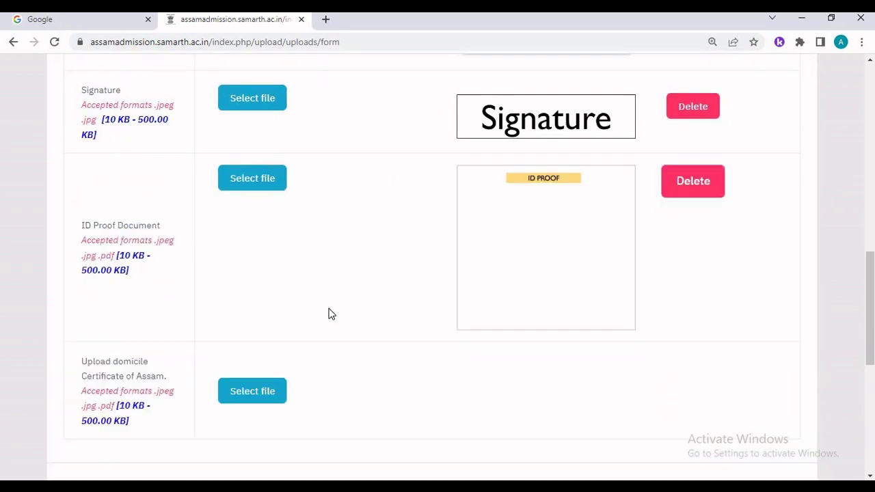
- Upload the PRC file as the Assam domicile certificate
{"action": "scroll", "coordinate": [331, 314], "scroll_direction": "down", "scroll_amount": 1}
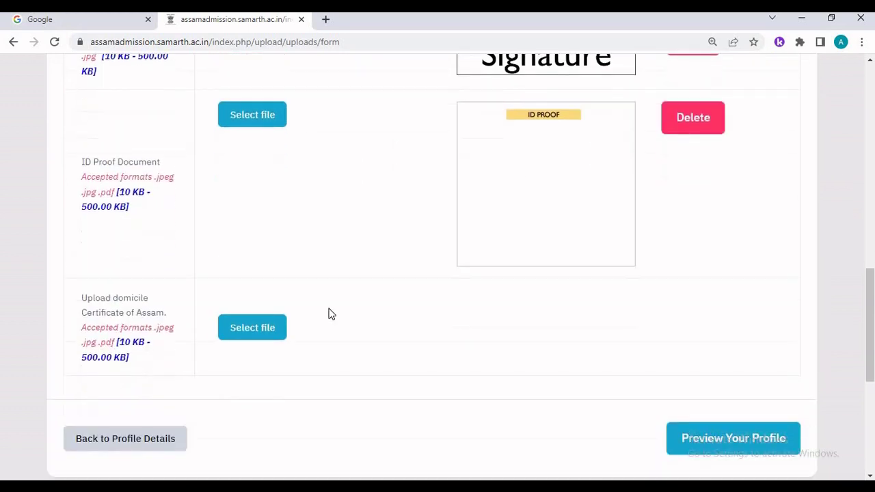
{"action": "left_click", "coordinate": [240, 328]}
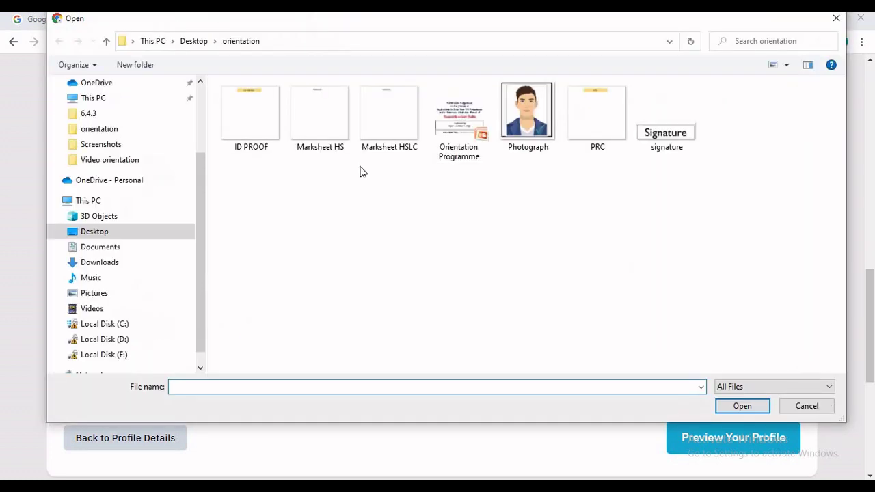
{"action": "left_click", "coordinate": [579, 130]}
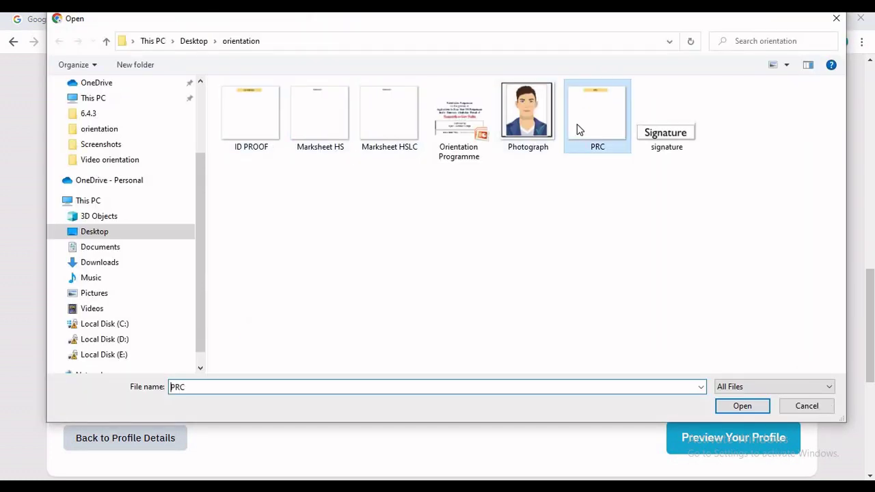
{"action": "left_click", "coordinate": [731, 409]}
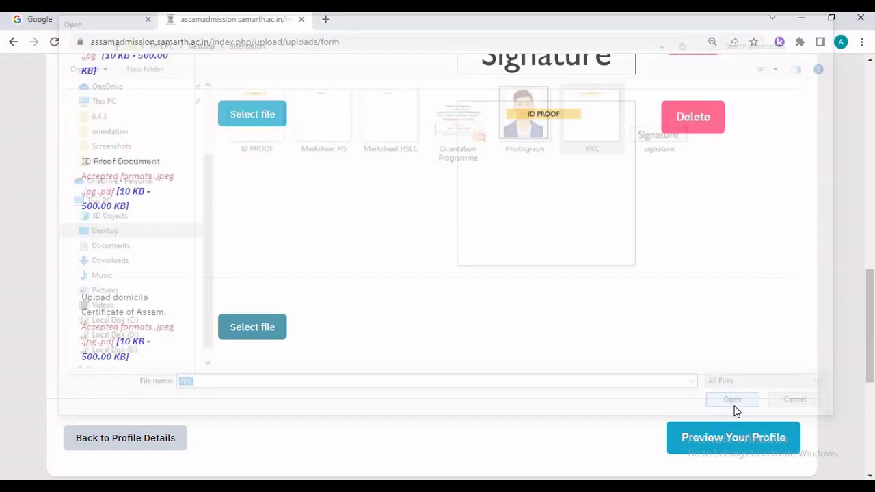
{"action": "left_click", "coordinate": [622, 320]}
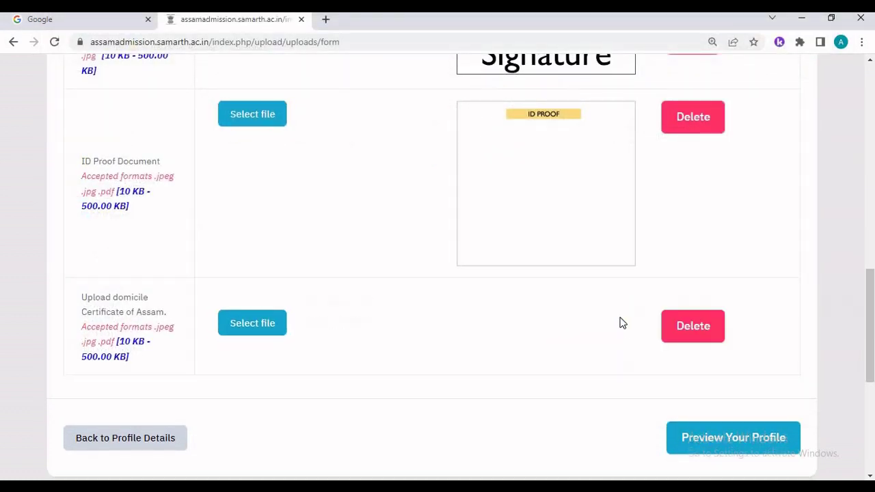
{"action": "scroll", "coordinate": [377, 336], "scroll_direction": "down", "scroll_amount": 3}
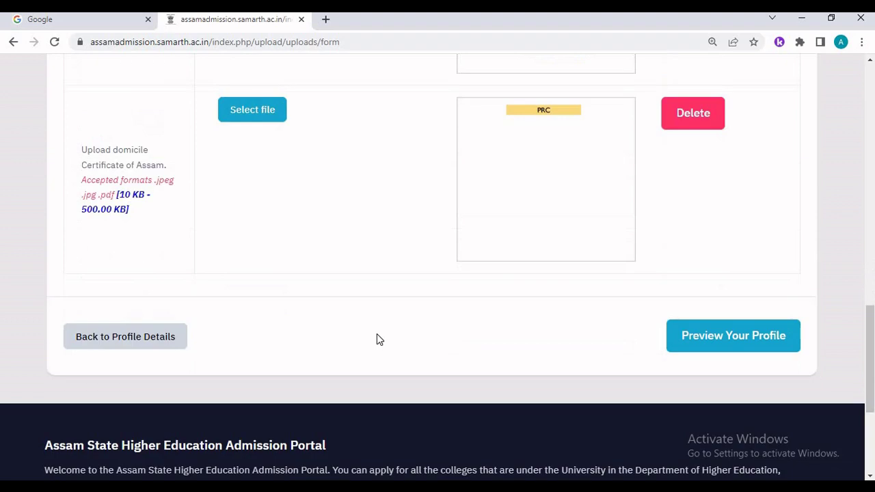
- Open the profile preview and scroll through the entered details and uploaded documents
{"action": "left_click", "coordinate": [684, 351]}
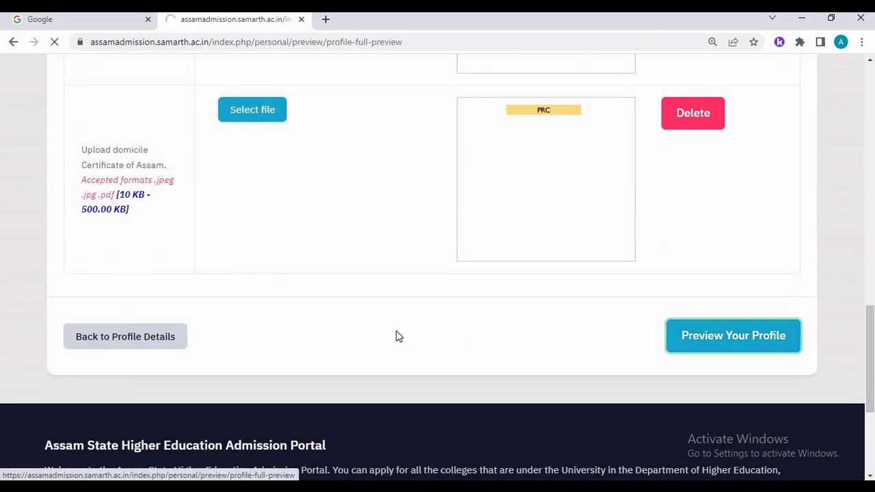
{"action": "scroll", "coordinate": [399, 335], "scroll_direction": "down", "scroll_amount": 2}
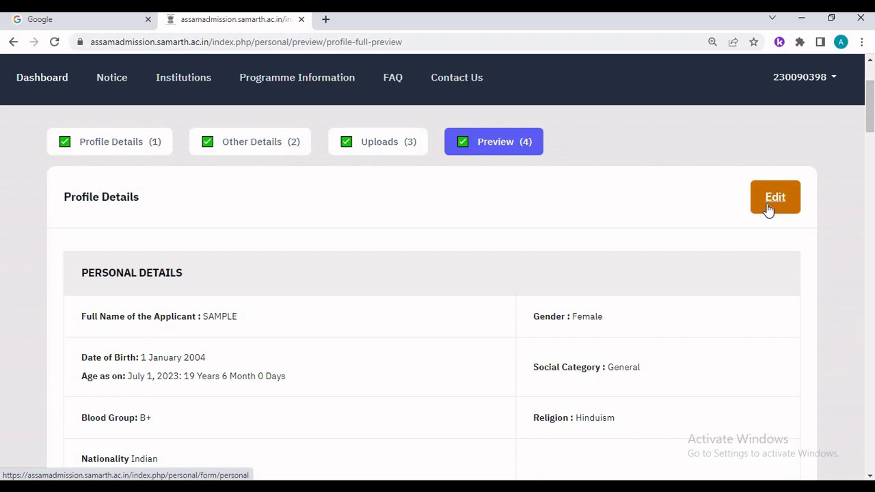
{"action": "scroll", "coordinate": [463, 372], "scroll_direction": "down", "scroll_amount": 7}
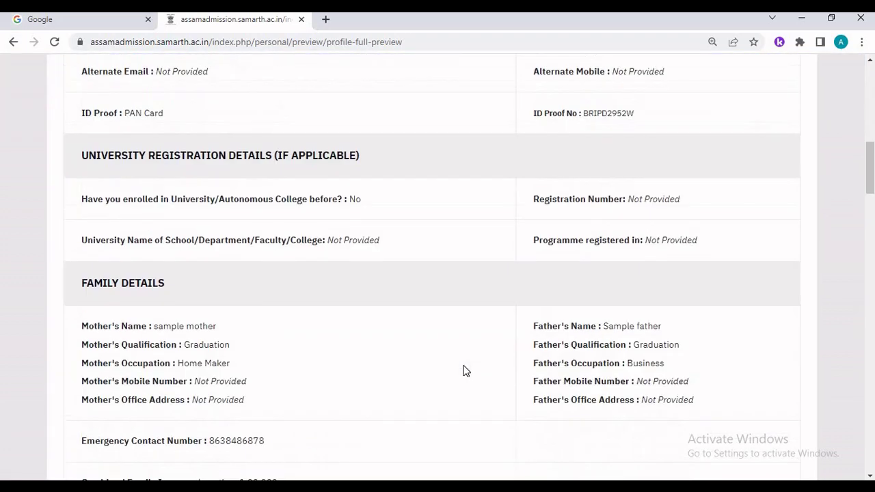
{"action": "scroll", "coordinate": [465, 371], "scroll_direction": "down", "scroll_amount": 5}
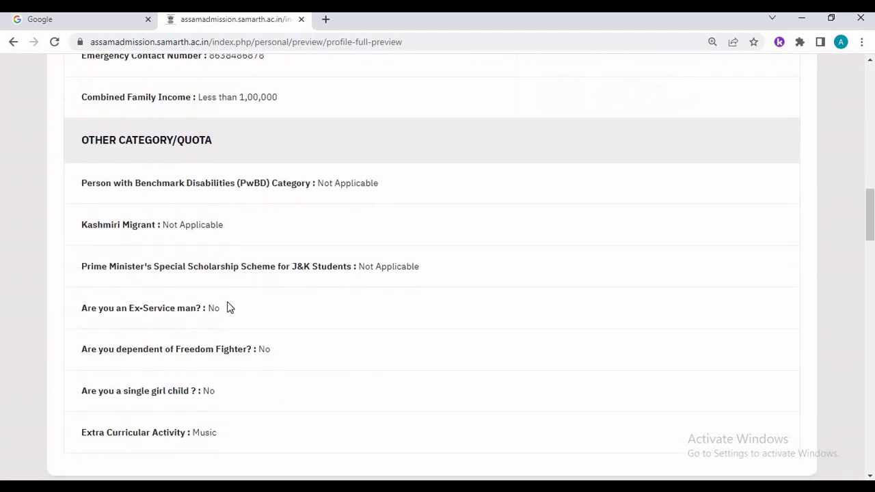
{"action": "scroll", "coordinate": [229, 308], "scroll_direction": "down", "scroll_amount": 15}
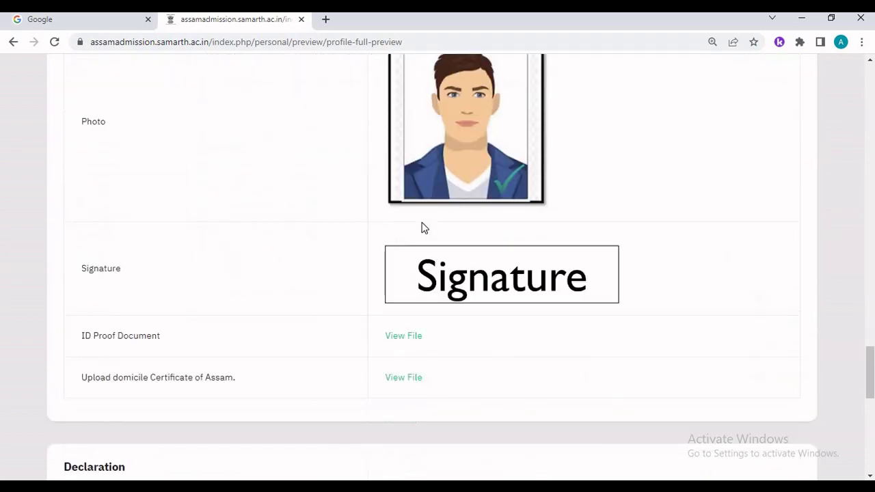
{"action": "scroll", "coordinate": [422, 228], "scroll_direction": "down", "scroll_amount": 8}
{"action": "scroll", "coordinate": [422, 226], "scroll_direction": "up", "scroll_amount": 2}
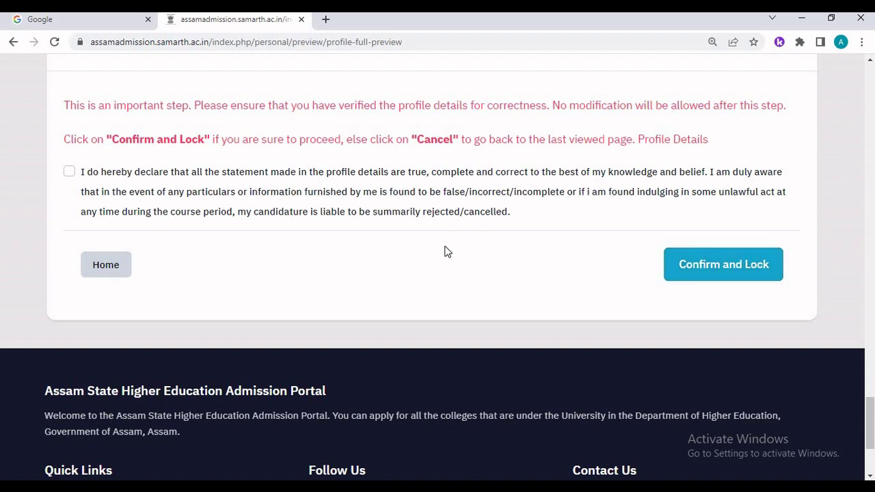
- Tick the declaration of correctness and re-check the preview down to the Declaration section
{"action": "left_click", "coordinate": [70, 172]}
{"action": "scroll", "coordinate": [570, 127], "scroll_direction": "down", "scroll_amount": 3}
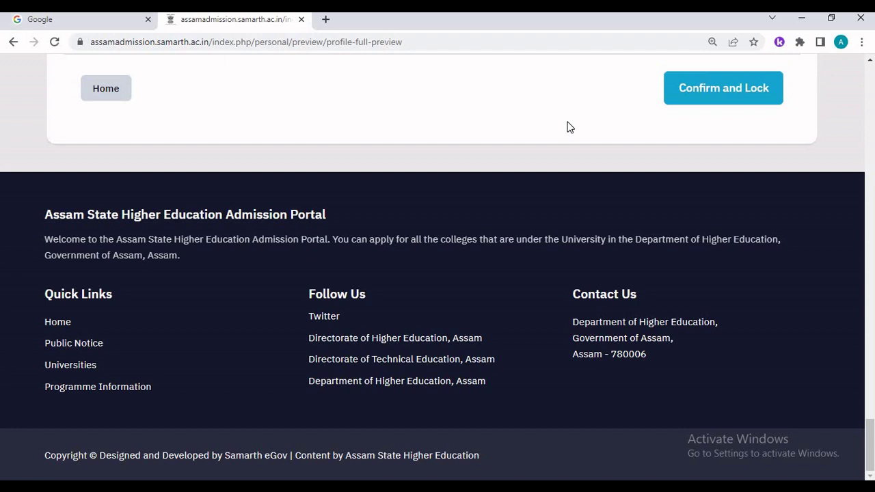
{"action": "scroll", "coordinate": [569, 127], "scroll_direction": "up", "scroll_amount": 1}
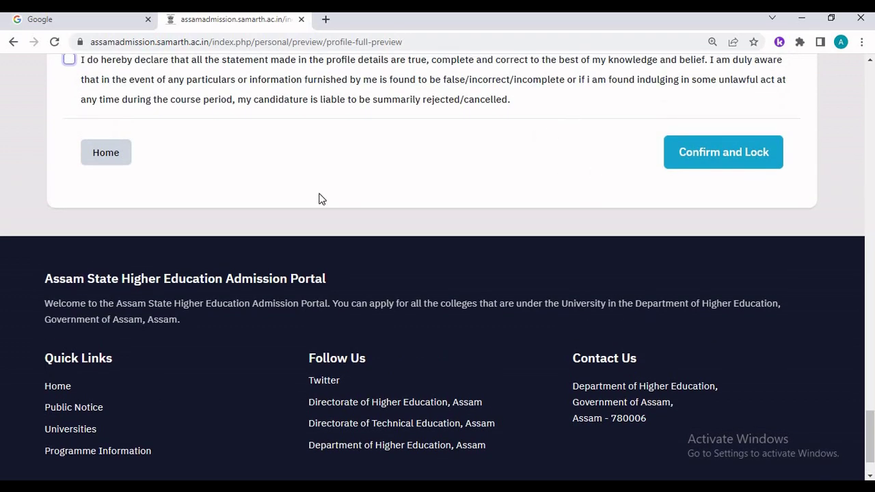
{"action": "scroll", "coordinate": [229, 194], "scroll_direction": "up", "scroll_amount": 20}
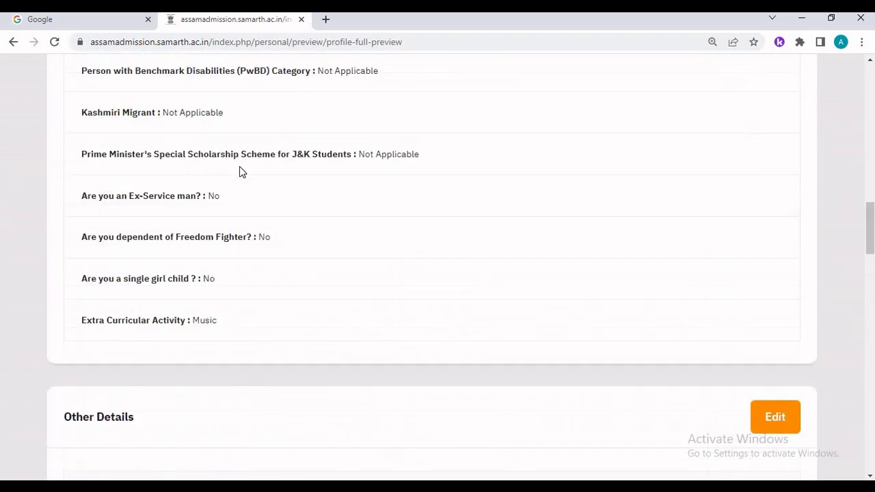
{"action": "scroll", "coordinate": [239, 172], "scroll_direction": "up", "scroll_amount": 10}
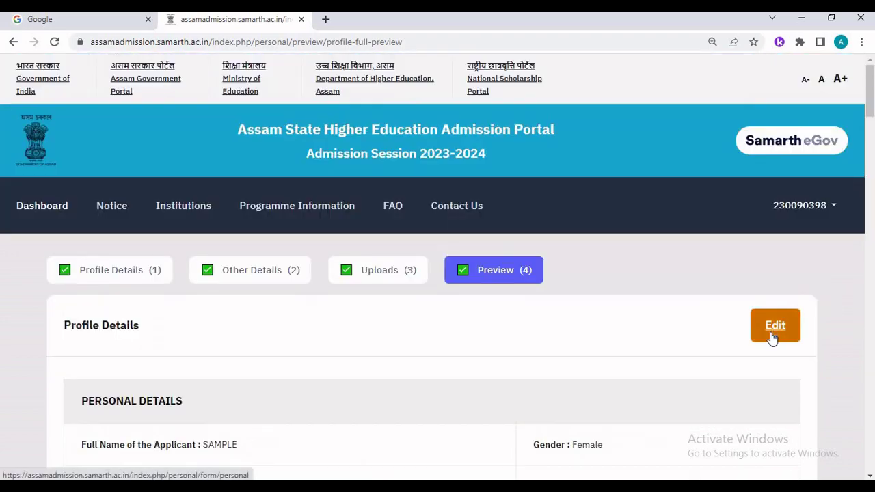
{"action": "scroll", "coordinate": [330, 324], "scroll_direction": "down", "scroll_amount": 15}
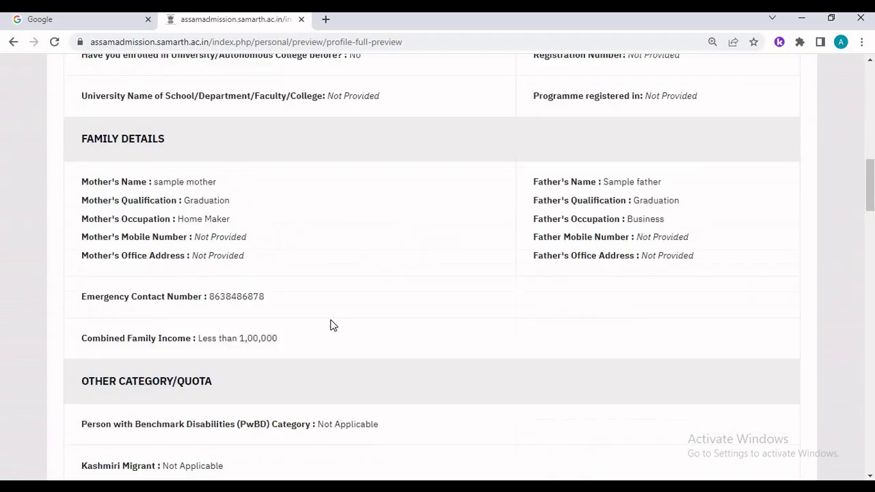
{"action": "scroll", "coordinate": [331, 325], "scroll_direction": "down", "scroll_amount": 15}
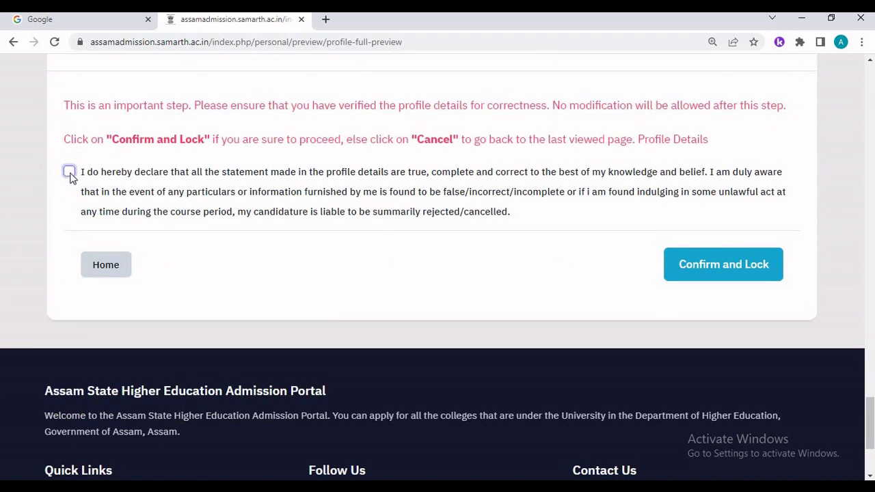
- Accept the declaration, Confirm and Lock the profile, and accept the no-modification warning
{"action": "left_click", "coordinate": [69, 173]}
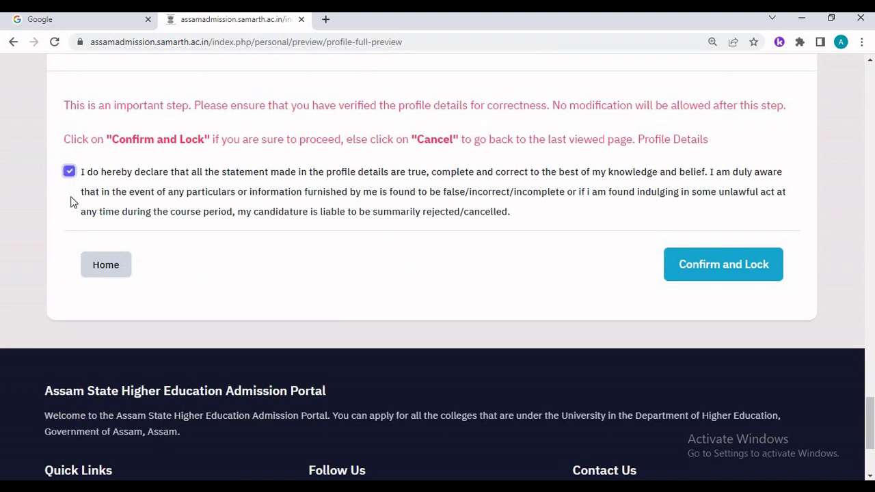
{"action": "left_click", "coordinate": [725, 275]}
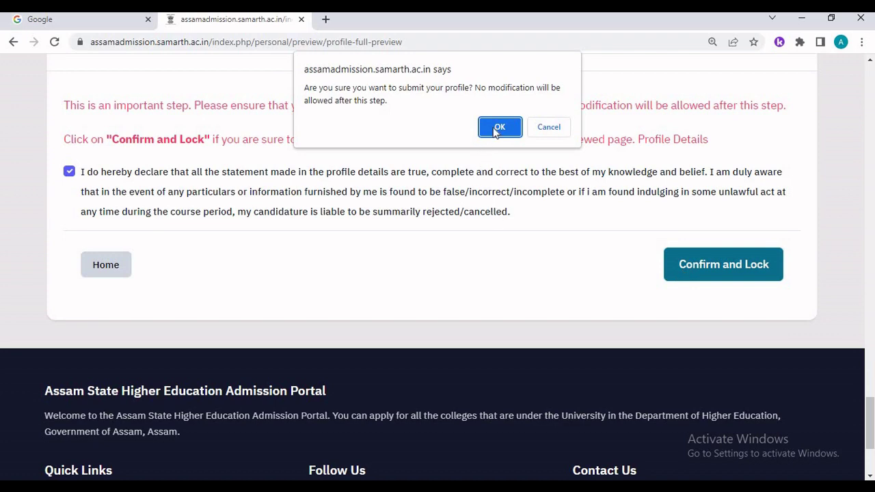
{"action": "left_click", "coordinate": [498, 128]}
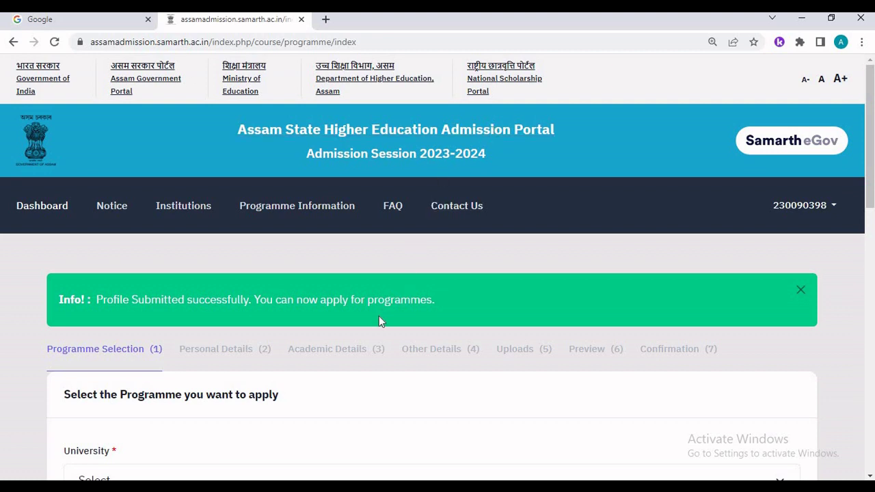
- Choose Dibrugarh University and Gargaon College
{"action": "scroll", "coordinate": [382, 323], "scroll_direction": "down", "scroll_amount": 2}
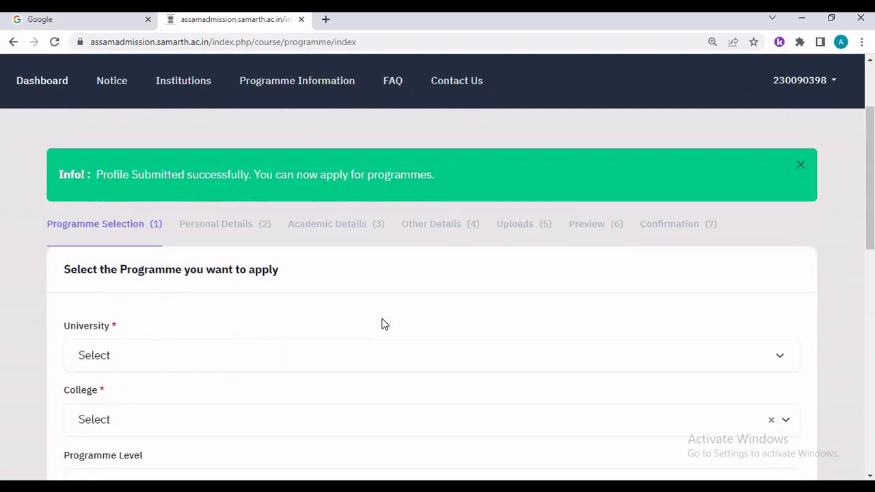
{"action": "left_click", "coordinate": [139, 353]}
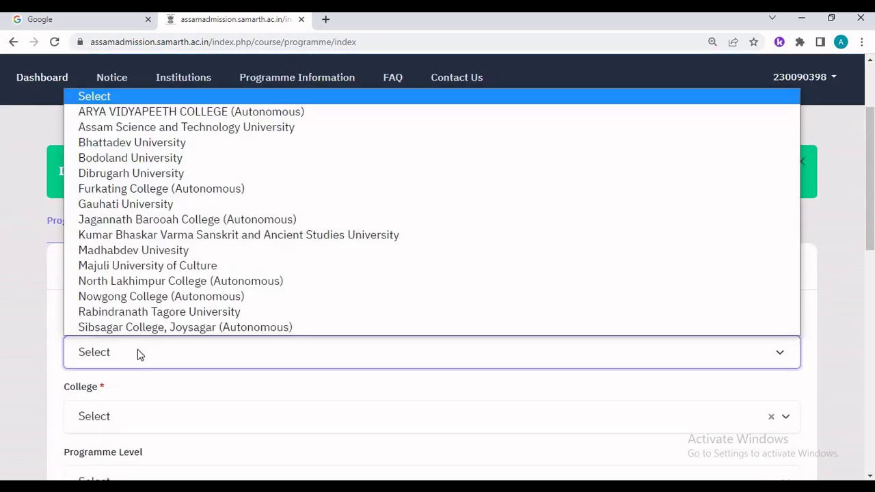
{"action": "left_click", "coordinate": [127, 175]}
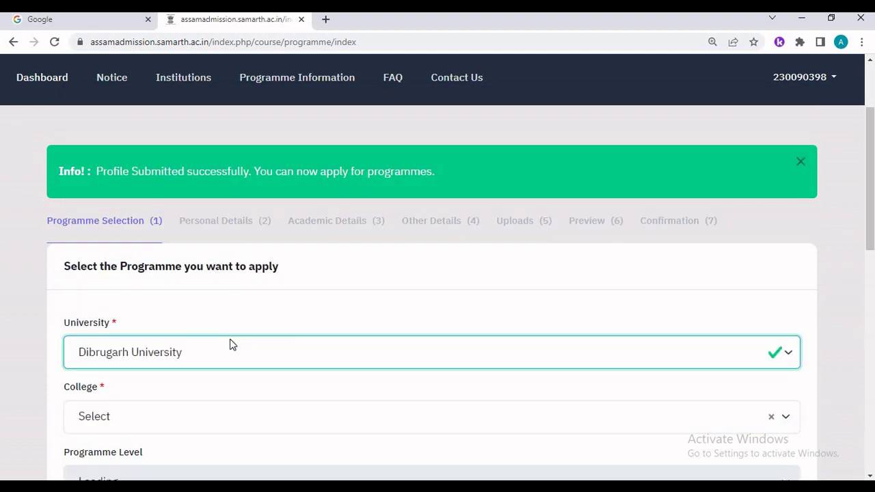
{"action": "scroll", "coordinate": [230, 353], "scroll_direction": "down", "scroll_amount": 2}
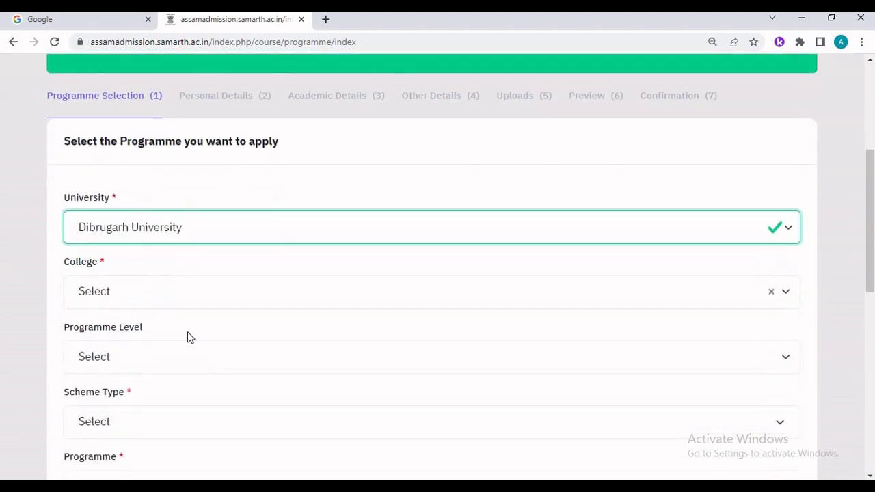
{"action": "left_click", "coordinate": [134, 296]}
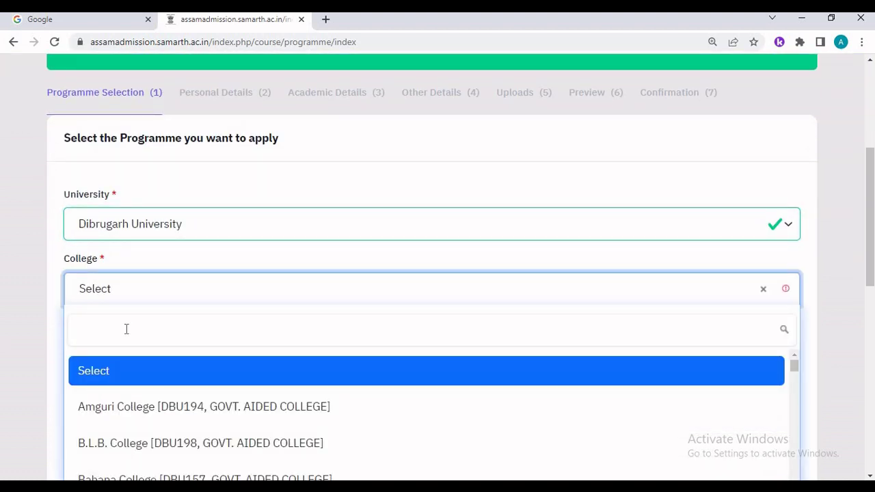
{"action": "type", "text": "gar"}
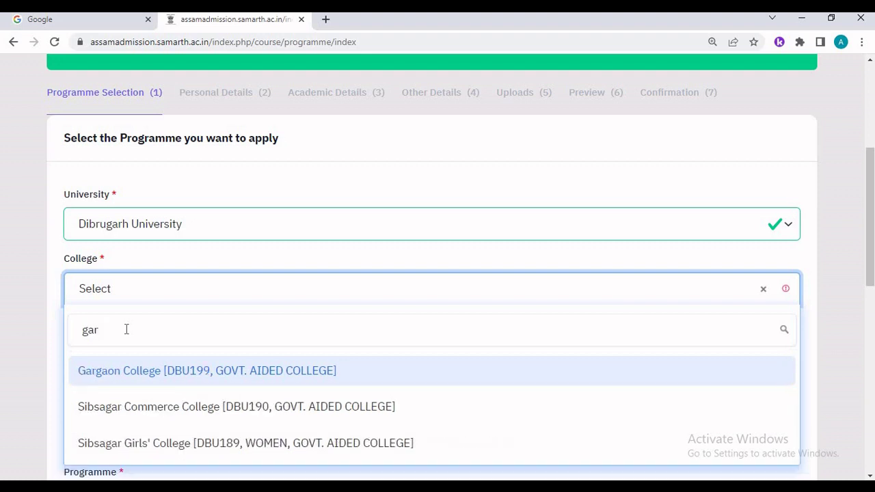
{"action": "left_click", "coordinate": [134, 381]}
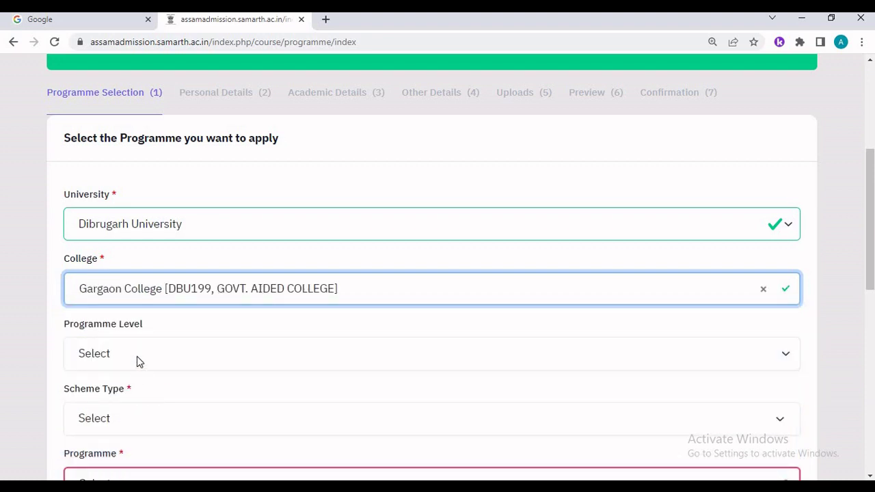
- Set the programme level to BACHELOR and the scheme to NEP-STREAM
{"action": "left_click", "coordinate": [137, 363]}
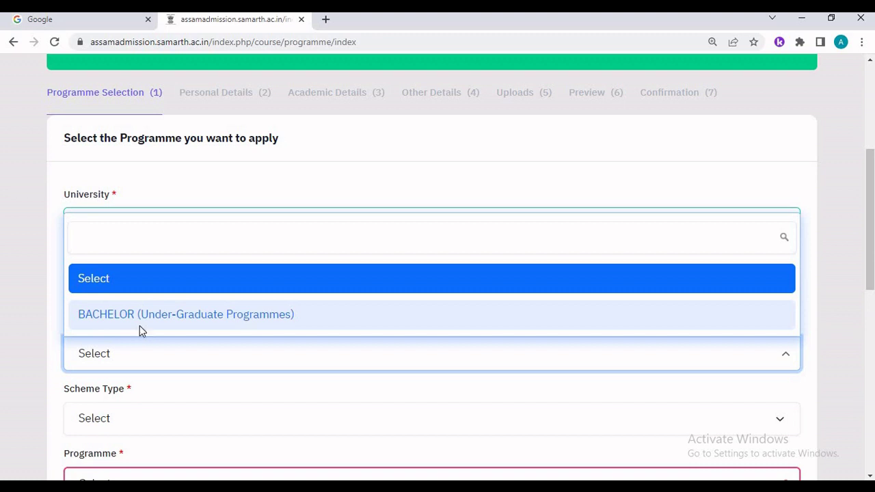
{"action": "left_click", "coordinate": [139, 325]}
{"action": "left_click", "coordinate": [125, 418]}
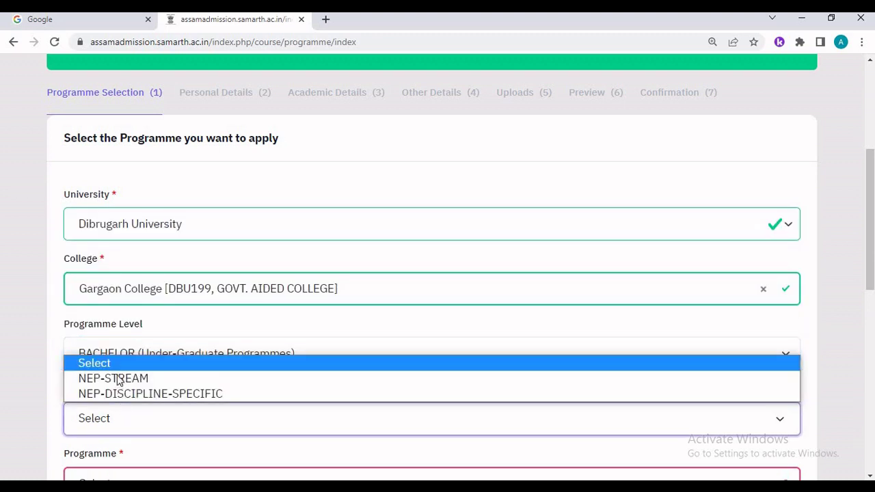
{"action": "left_click", "coordinate": [116, 378]}
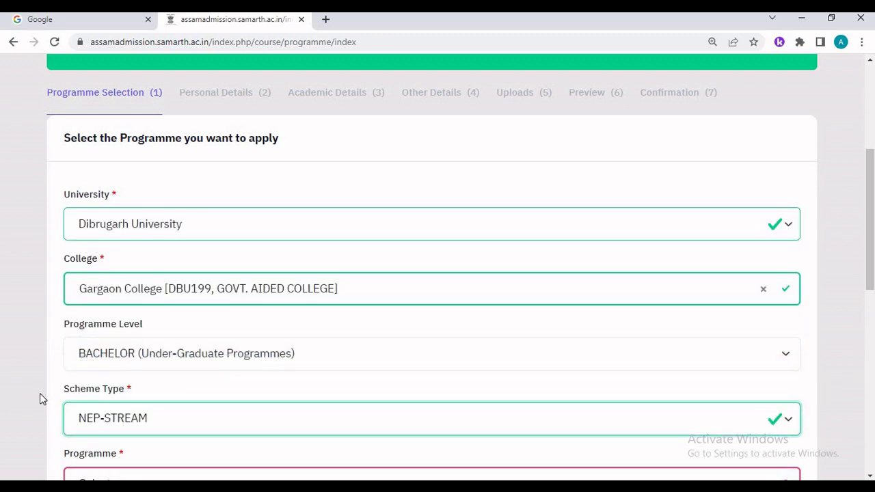
- Pick Bachelor of Arts (Faculty of Social Sciences), accept the admission policy, and proceed
{"action": "scroll", "coordinate": [42, 393], "scroll_direction": "down", "scroll_amount": 3}
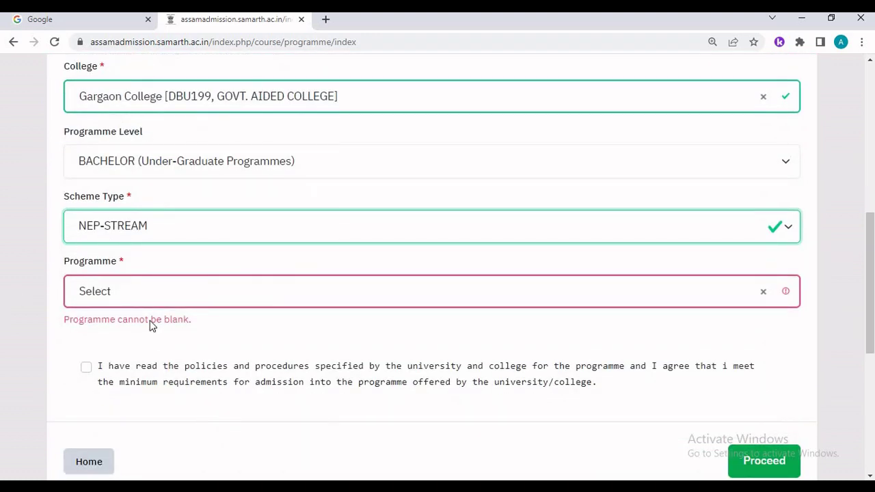
{"action": "left_click", "coordinate": [152, 296]}
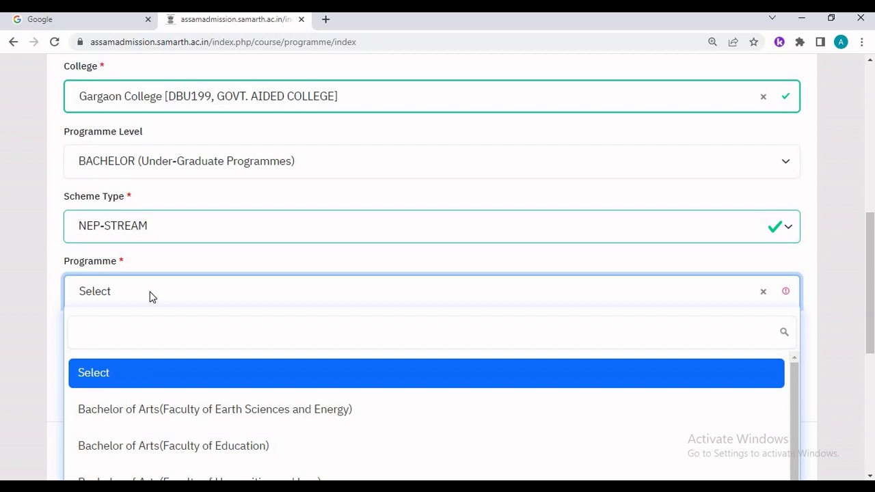
{"action": "scroll", "coordinate": [151, 296], "scroll_direction": "down", "scroll_amount": 2}
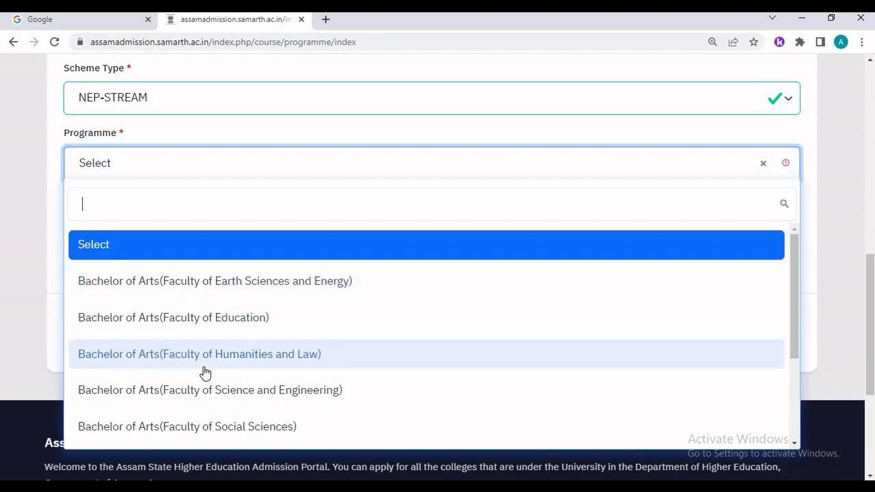
{"action": "scroll", "coordinate": [203, 392], "scroll_direction": "down", "scroll_amount": 1}
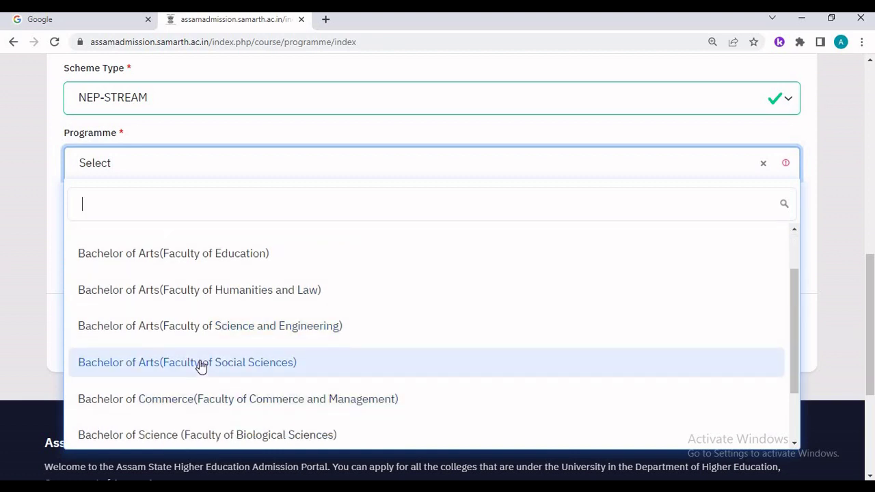
{"action": "left_click", "coordinate": [201, 366]}
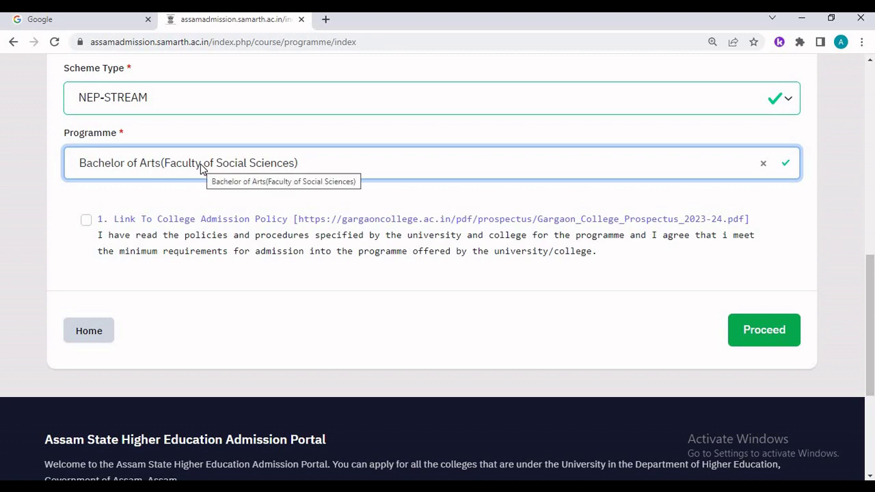
{"action": "left_click", "coordinate": [86, 222]}
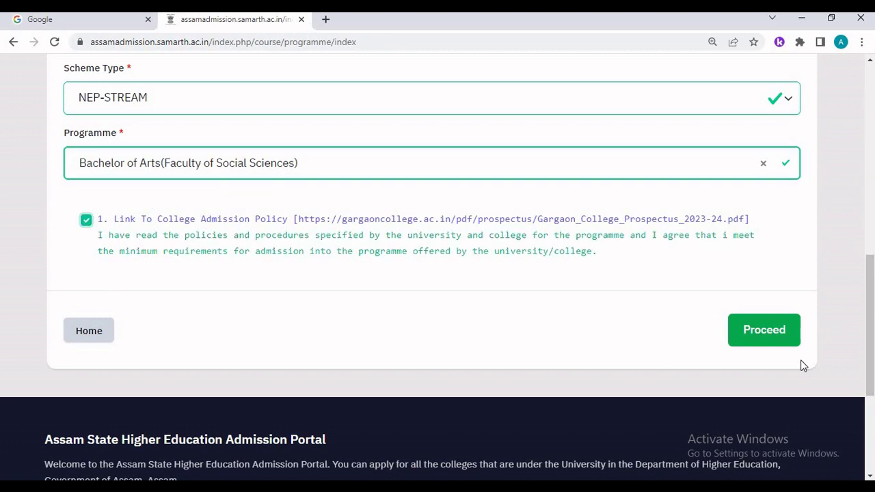
{"action": "left_click", "coordinate": [771, 341]}
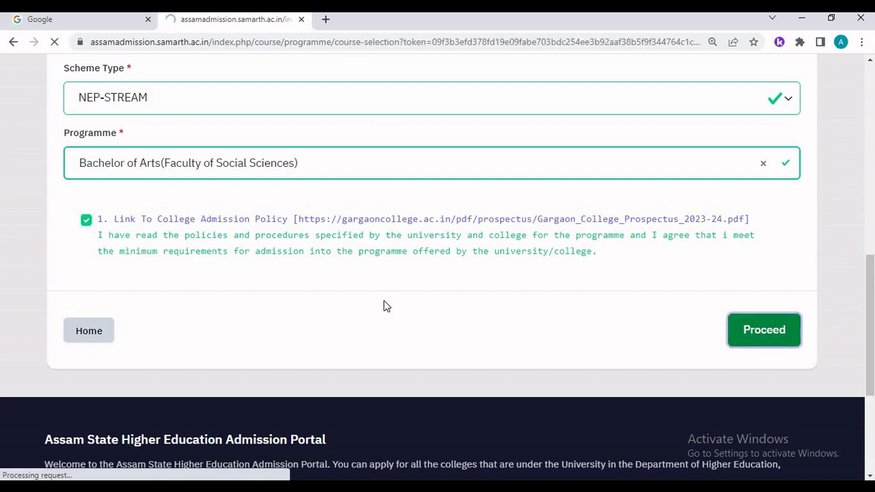
- Choose 1 Major 1 Minor and set Subject I to Economics from Discipline Group
{"action": "scroll", "coordinate": [385, 301], "scroll_direction": "down", "scroll_amount": 2}
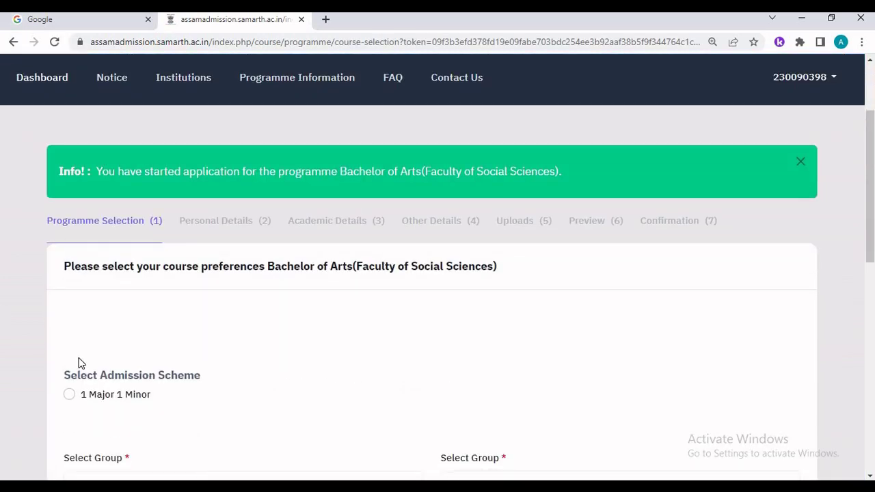
{"action": "scroll", "coordinate": [92, 361], "scroll_direction": "down", "scroll_amount": 1}
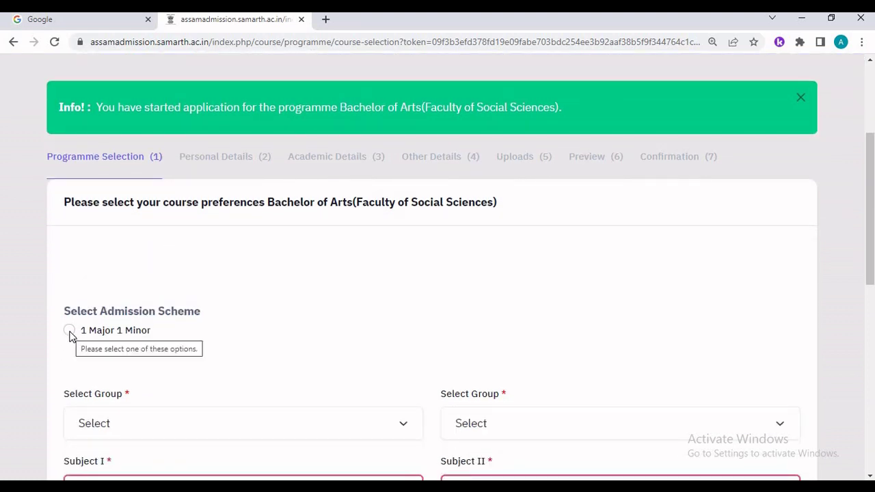
{"action": "left_click", "coordinate": [70, 331]}
{"action": "scroll", "coordinate": [186, 353], "scroll_direction": "down", "scroll_amount": 3}
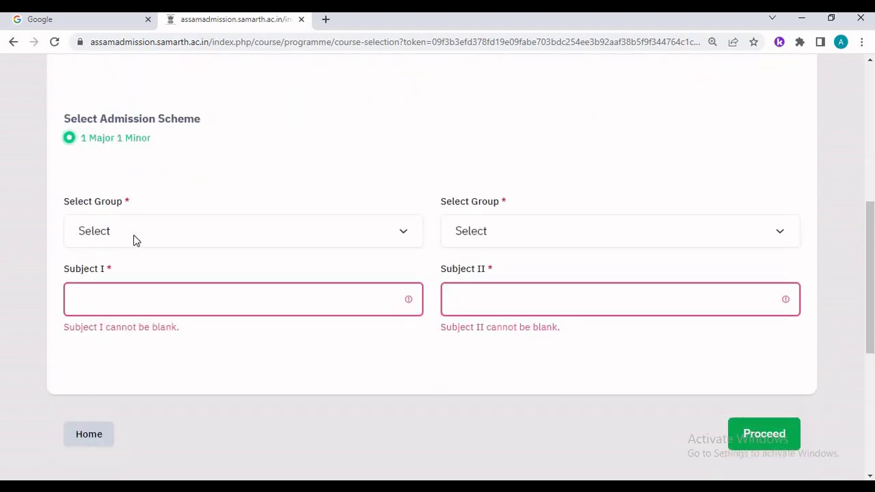
{"action": "left_click", "coordinate": [132, 234]}
{"action": "left_click", "coordinate": [129, 272]}
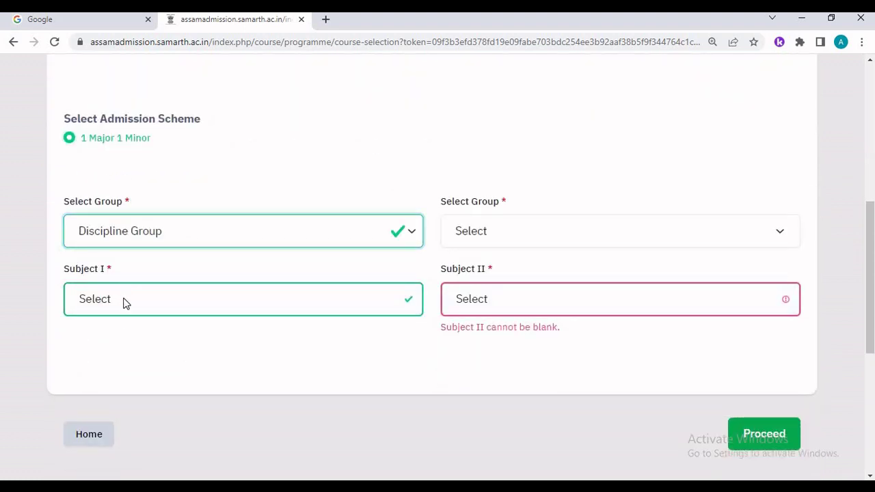
{"action": "left_click", "coordinate": [123, 302]}
{"action": "left_click", "coordinate": [105, 421]}
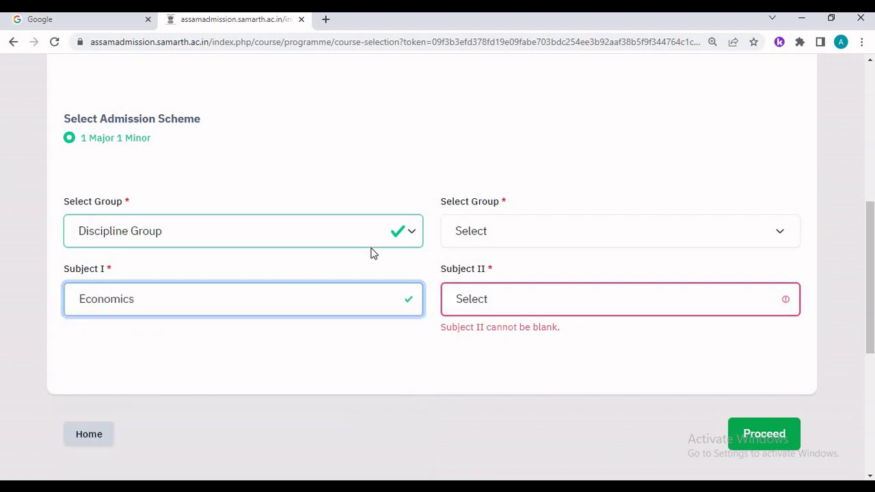
- Set Subject II to History from Discipline Group and proceed
{"action": "left_click", "coordinate": [481, 239]}
{"action": "left_click", "coordinate": [487, 272]}
{"action": "left_click", "coordinate": [488, 299]}
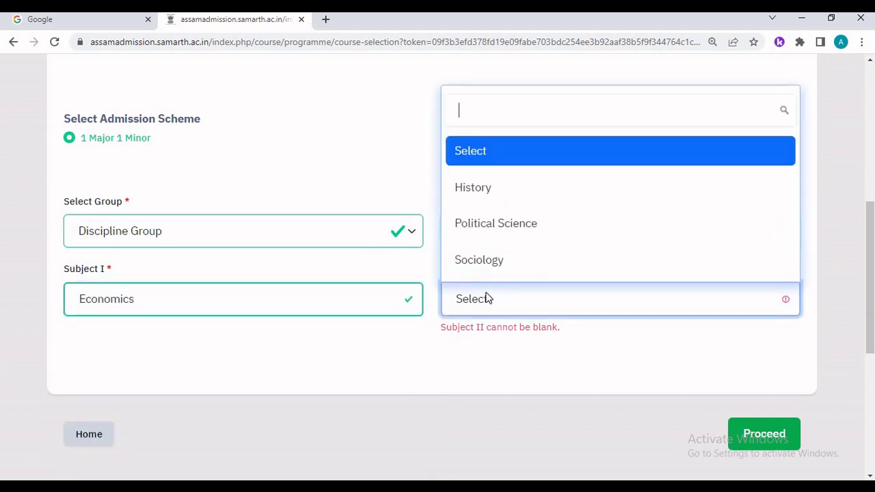
{"action": "left_click", "coordinate": [503, 194]}
{"action": "scroll", "coordinate": [547, 294], "scroll_direction": "down", "scroll_amount": 2}
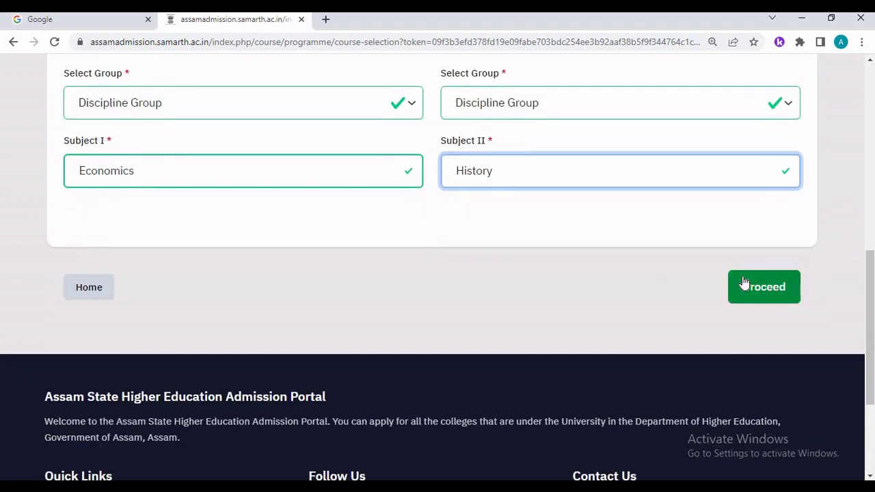
{"action": "left_click", "coordinate": [745, 283]}
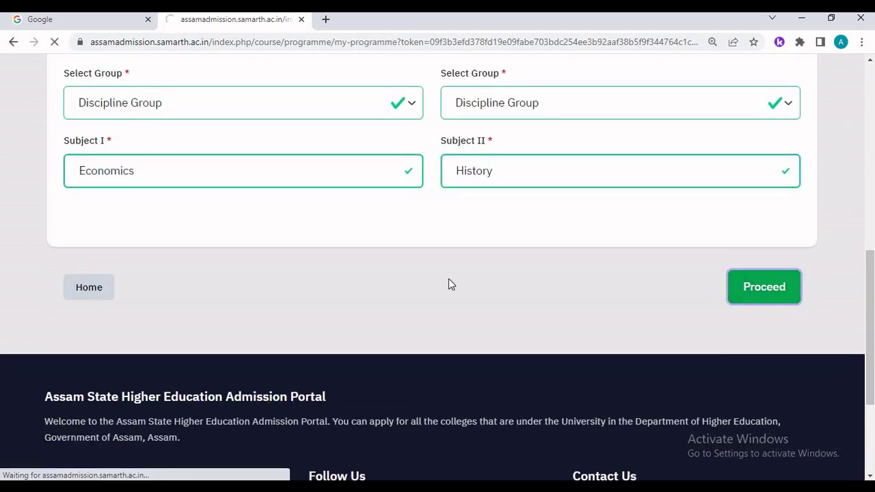
- Review the Programme Selection table and highlight its NOT SUBMITTED status
{"action": "scroll", "coordinate": [271, 294], "scroll_direction": "down", "scroll_amount": 5}
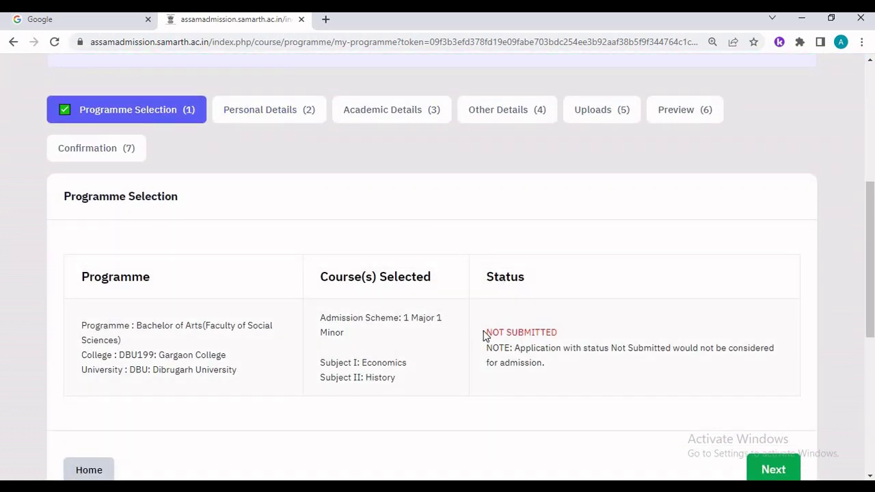
{"action": "left_click_drag", "start_coordinate": [487, 332], "coordinate": [558, 332]}
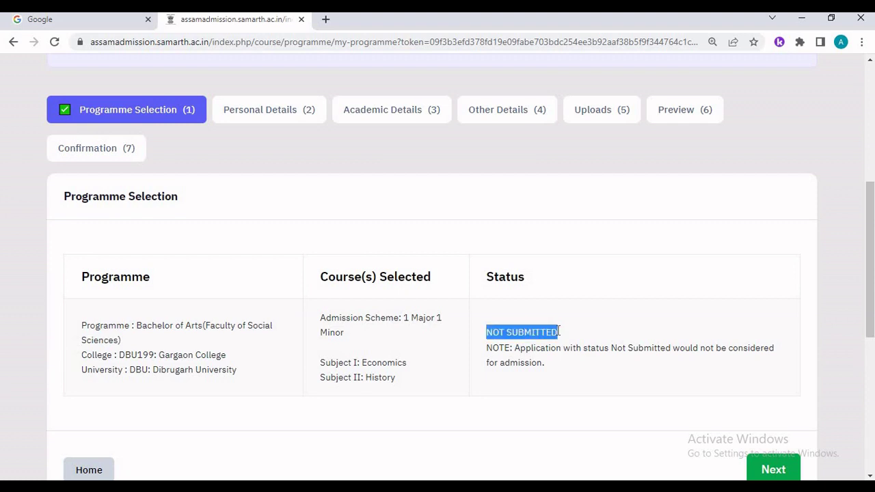
{"action": "scroll", "coordinate": [500, 412], "scroll_direction": "down", "scroll_amount": 1}
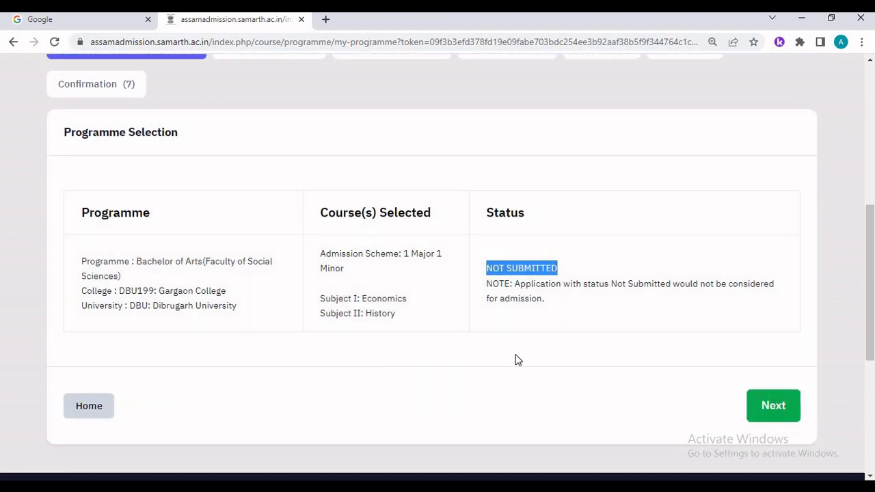
- Go to the Personal Details step and scroll through the saved applicant summary
{"action": "left_click", "coordinate": [773, 410]}
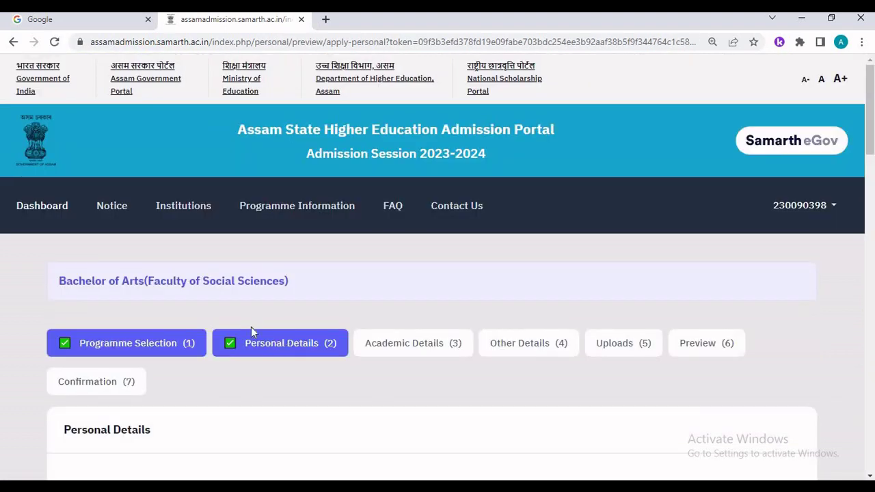
{"action": "scroll", "coordinate": [251, 328], "scroll_direction": "down", "scroll_amount": 3}
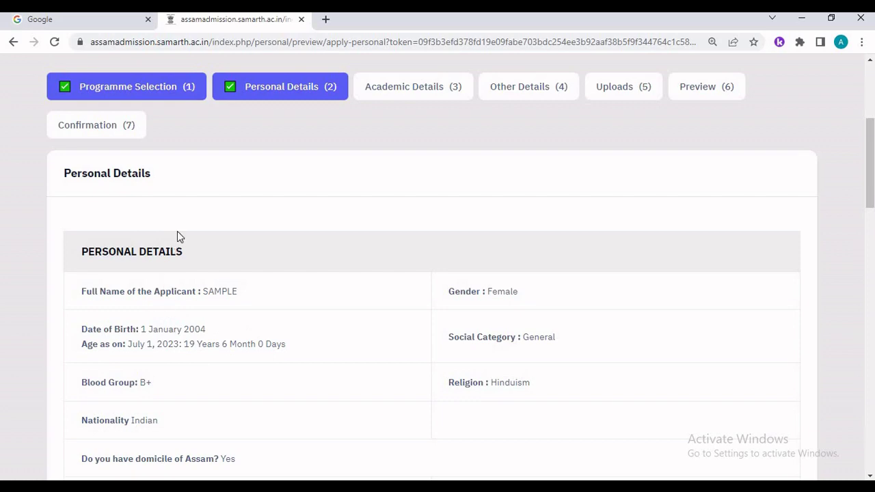
{"action": "scroll", "coordinate": [212, 409], "scroll_direction": "down", "scroll_amount": 6}
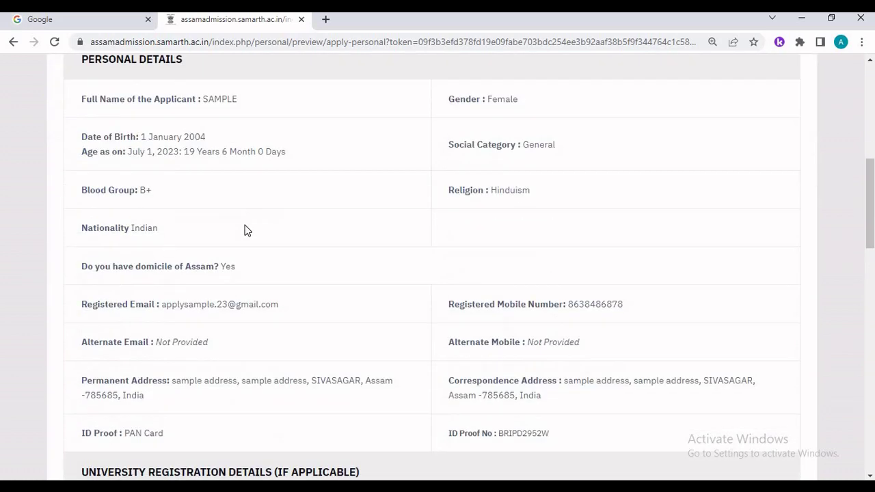
{"action": "scroll", "coordinate": [286, 350], "scroll_direction": "down", "scroll_amount": 9}
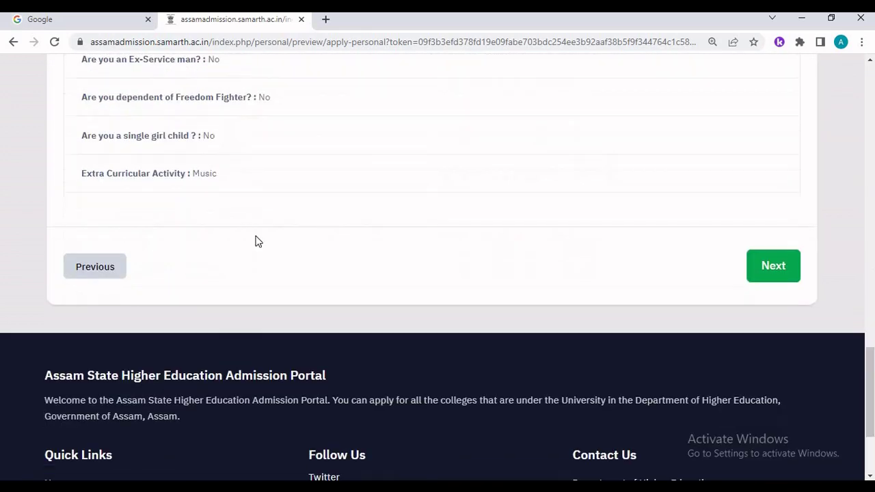
- Continue to Academic Details and set the Class X passing year to 2021
{"action": "left_click", "coordinate": [774, 268]}
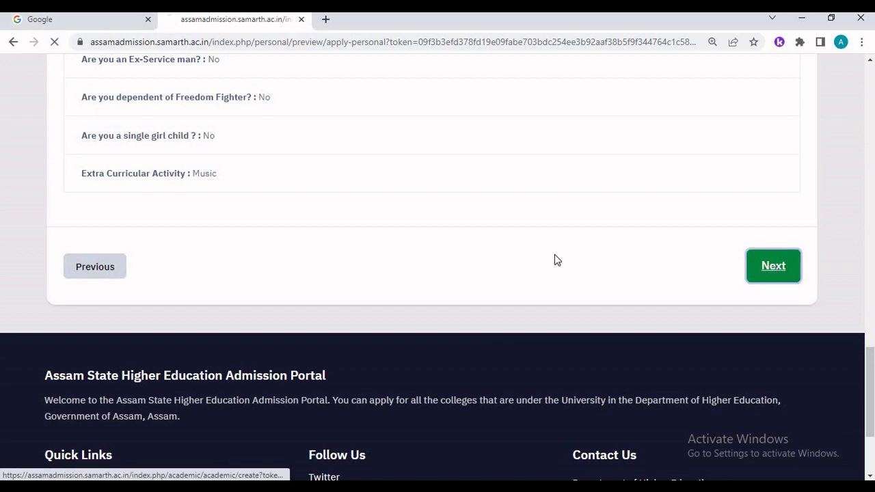
{"action": "scroll", "coordinate": [288, 218], "scroll_direction": "down", "scroll_amount": 5}
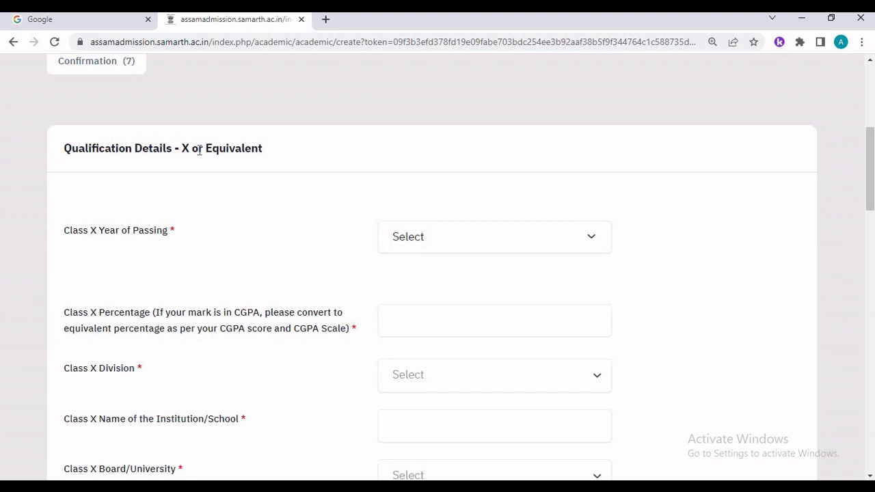
{"action": "scroll", "coordinate": [205, 178], "scroll_direction": "down", "scroll_amount": 5}
{"action": "scroll", "coordinate": [217, 366], "scroll_direction": "down", "scroll_amount": 1}
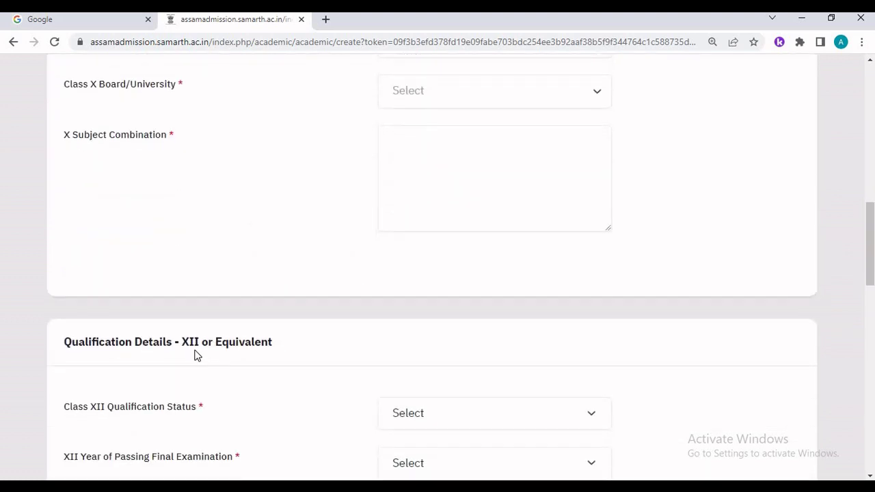
{"action": "scroll", "coordinate": [305, 354], "scroll_direction": "up", "scroll_amount": 8}
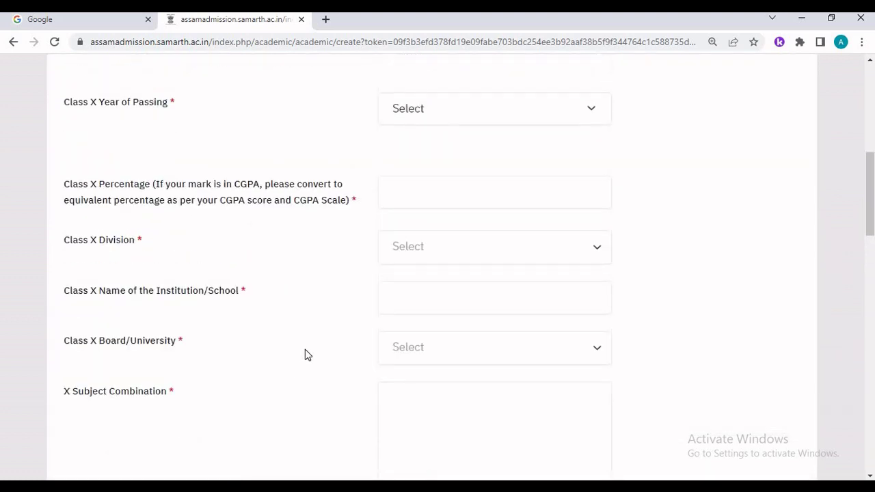
{"action": "scroll", "coordinate": [520, 299], "scroll_direction": "down", "scroll_amount": 2}
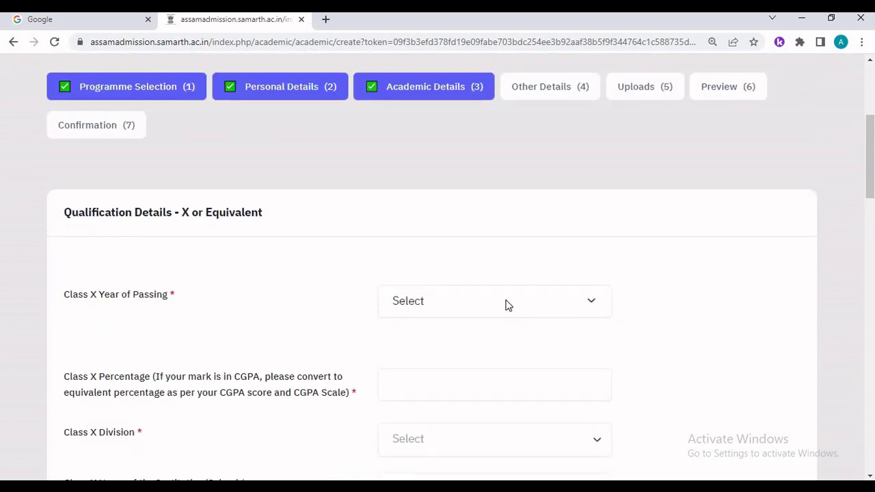
{"action": "left_click", "coordinate": [506, 305]}
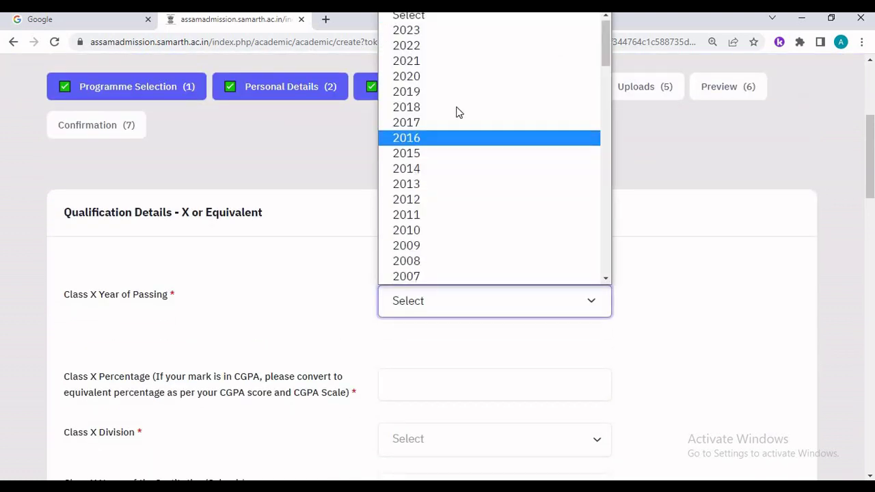
{"action": "left_click", "coordinate": [434, 63]}
- Enter Class X percentage 70, First Division, and school name 'sample'
{"action": "scroll", "coordinate": [386, 239], "scroll_direction": "down", "scroll_amount": 2}
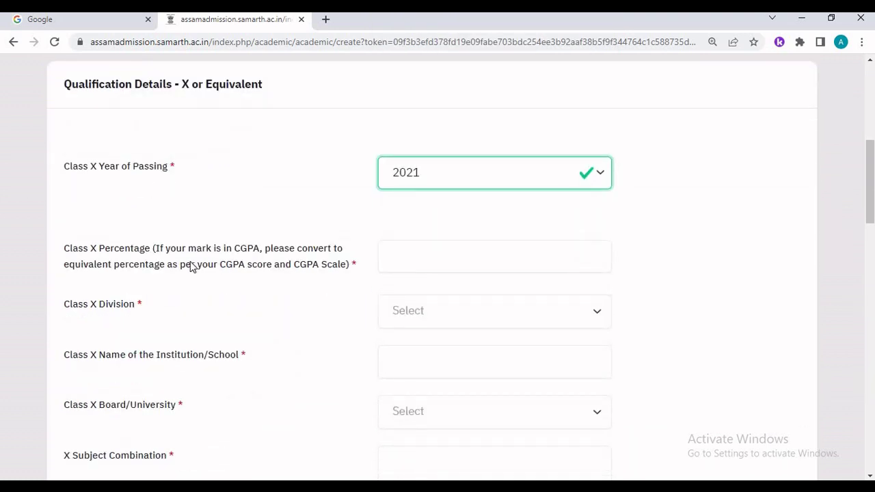
{"action": "left_click", "coordinate": [528, 261]}
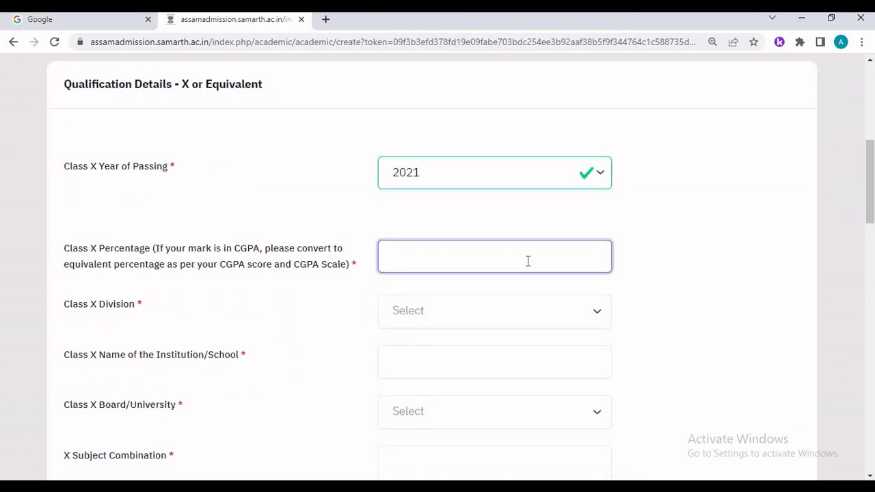
{"action": "type", "text": "70"}
{"action": "left_click", "coordinate": [457, 311]}
{"action": "left_click", "coordinate": [424, 205]}
{"action": "scroll", "coordinate": [303, 324], "scroll_direction": "down", "scroll_amount": 2}
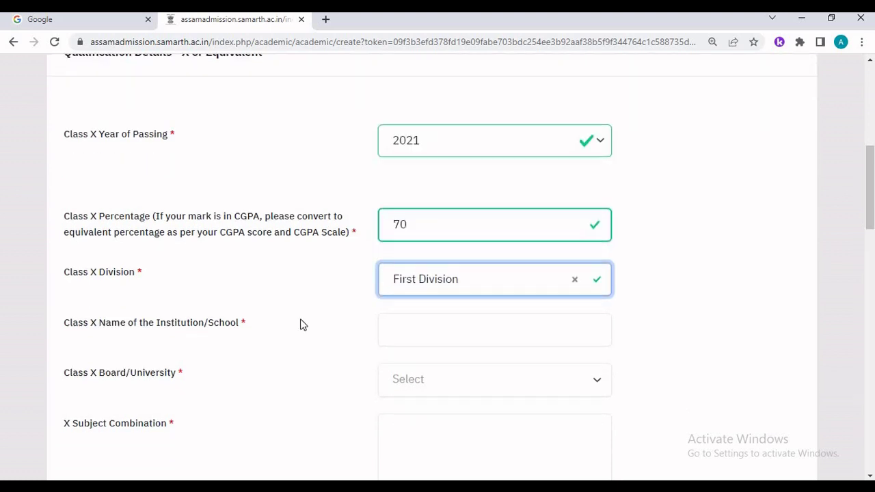
{"action": "left_click", "coordinate": [393, 308]}
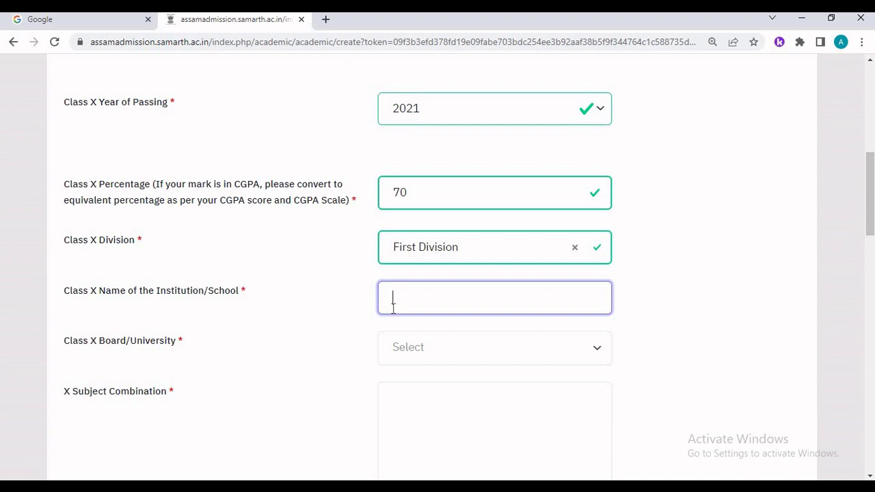
{"action": "type", "text": "sample"}
- Choose SEBA as the Class X board and paste the subject combination
{"action": "left_click", "coordinate": [422, 349]}
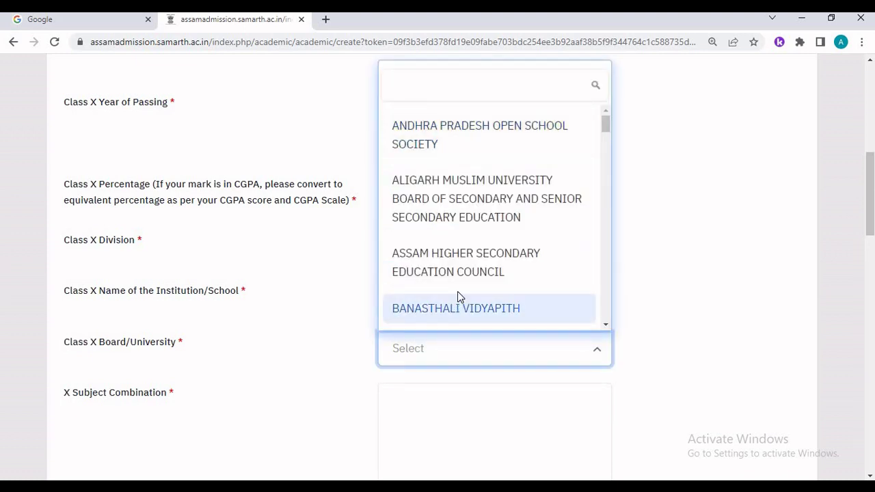
{"action": "scroll", "coordinate": [475, 256], "scroll_direction": "down", "scroll_amount": 6}
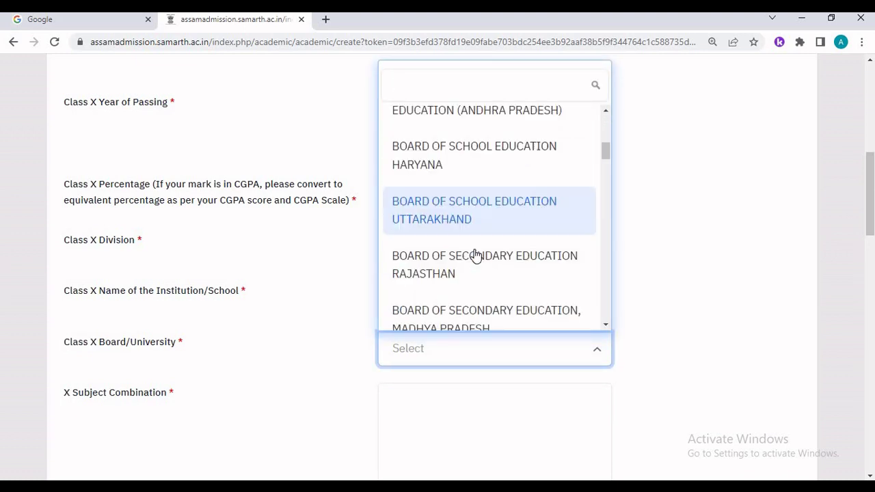
{"action": "scroll", "coordinate": [475, 256], "scroll_direction": "up", "scroll_amount": 3}
{"action": "type", "text": "assa"}
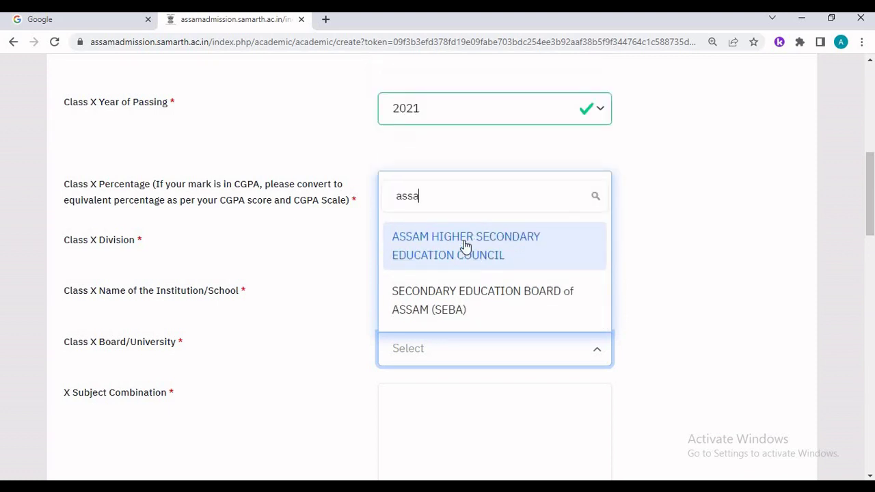
{"action": "left_click", "coordinate": [456, 309]}
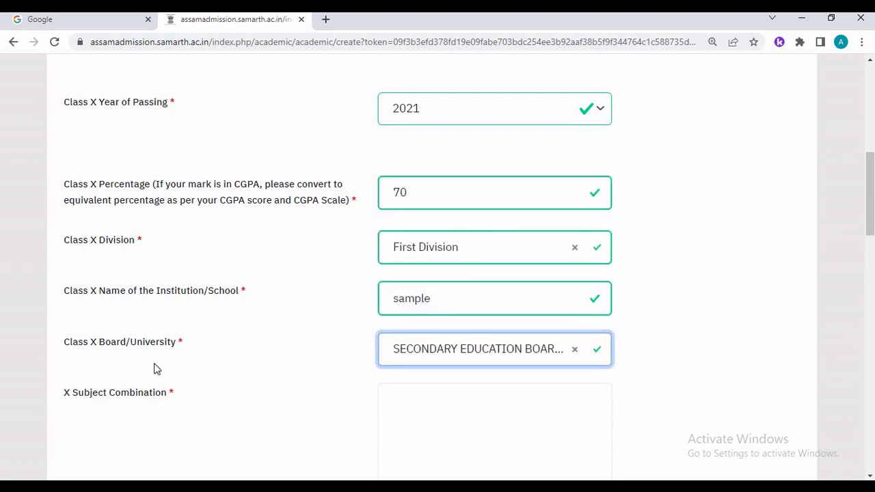
{"action": "scroll", "coordinate": [368, 349], "scroll_direction": "down", "scroll_amount": 1}
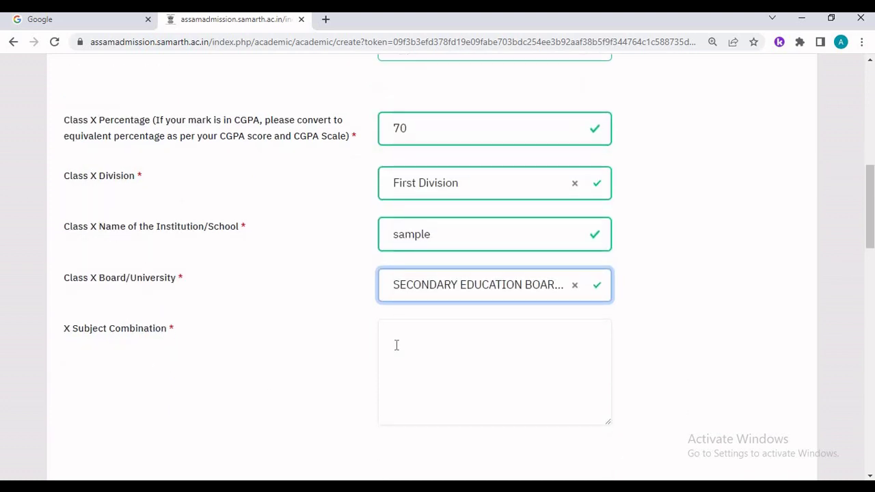
{"action": "left_click", "coordinate": [396, 345]}
{"action": "type", "text": "English, General Science, Social Science, Mathematics, MIL, Adv. Mathematics"}
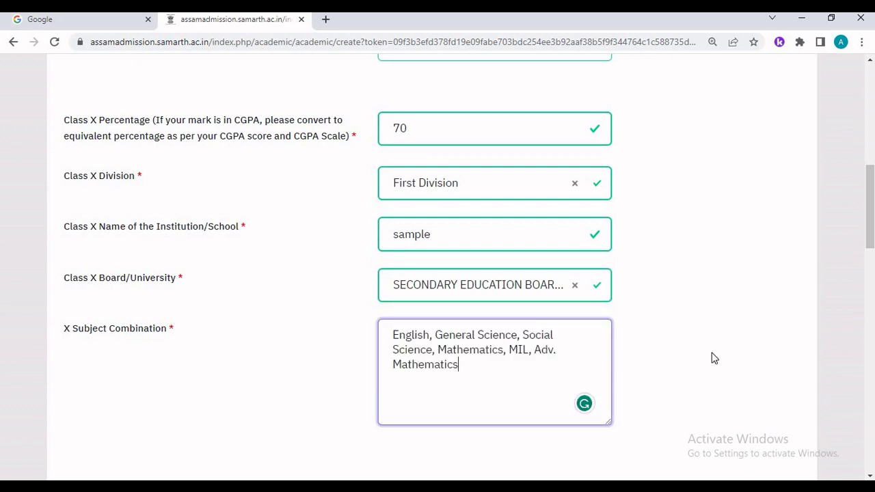
{"action": "scroll", "coordinate": [711, 354], "scroll_direction": "down", "scroll_amount": 5}
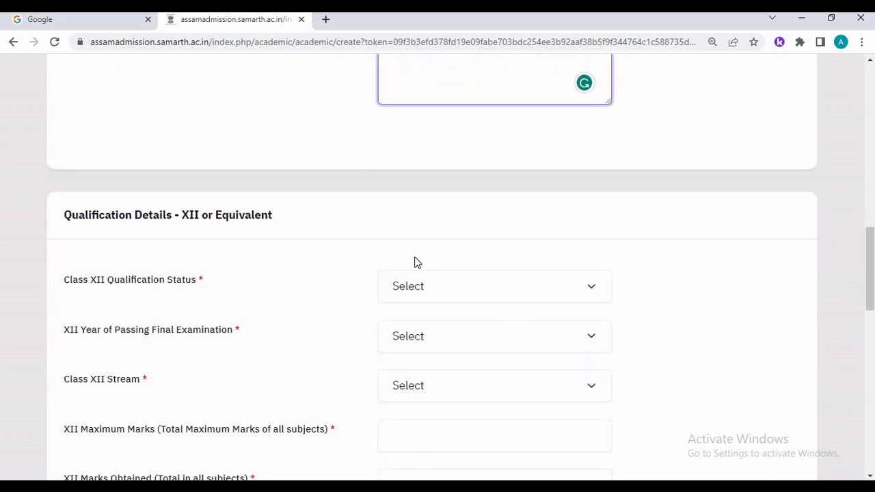
- Mark Class XII as Passed in 2023 with the Arts stream
{"action": "left_click", "coordinate": [415, 291]}
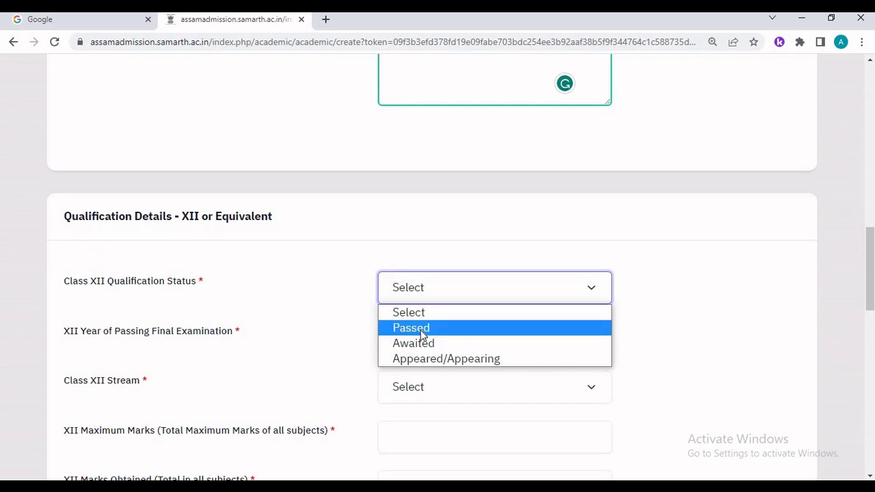
{"action": "left_click", "coordinate": [422, 335]}
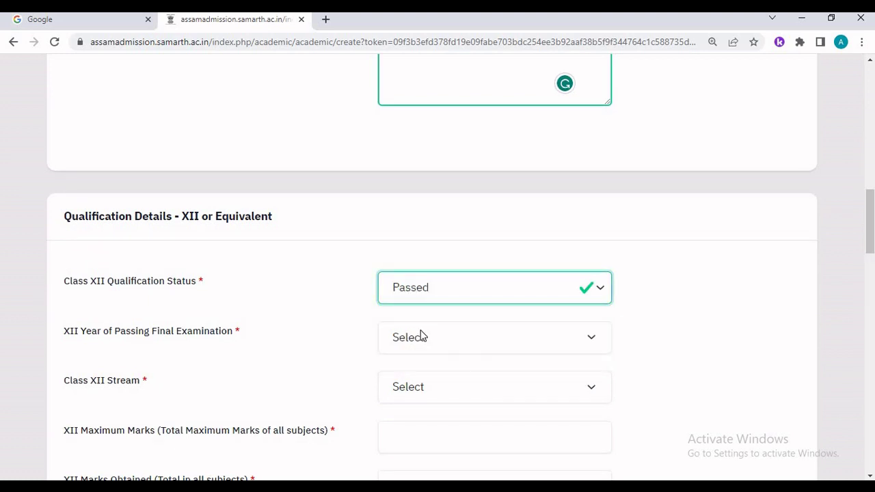
{"action": "scroll", "coordinate": [422, 333], "scroll_direction": "down", "scroll_amount": 2}
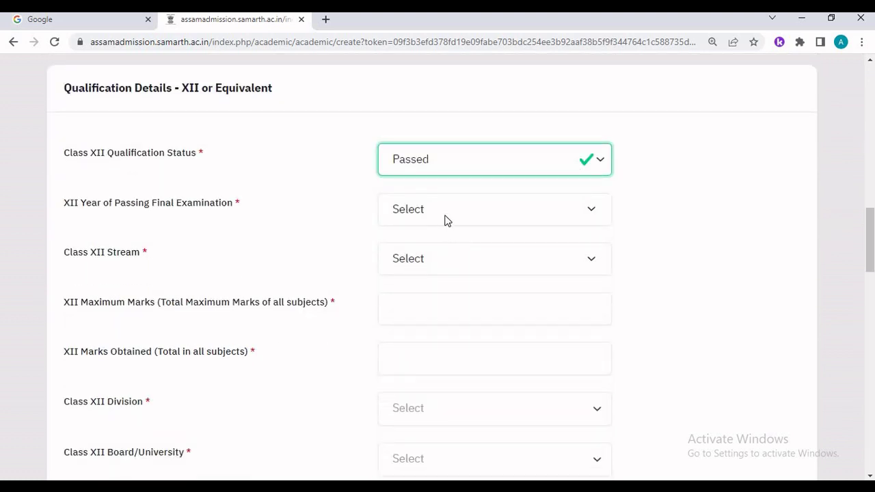
{"action": "left_click", "coordinate": [444, 219]}
{"action": "left_click", "coordinate": [432, 251]}
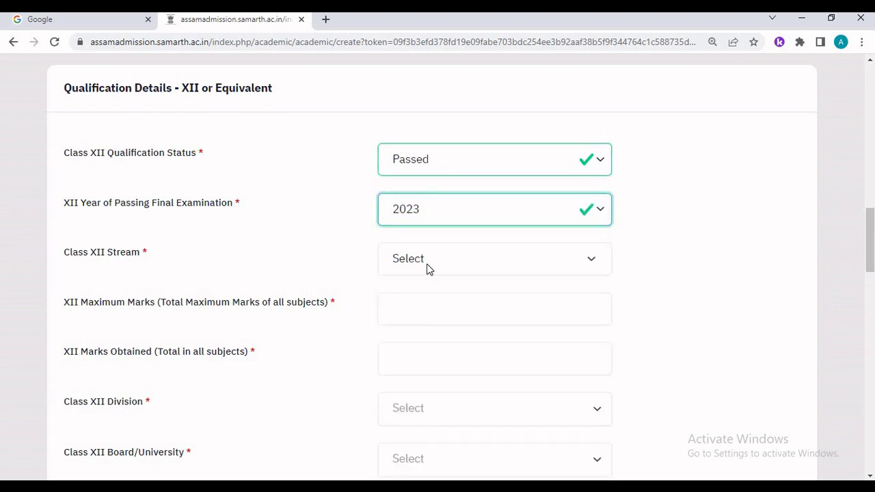
{"action": "left_click", "coordinate": [426, 268]}
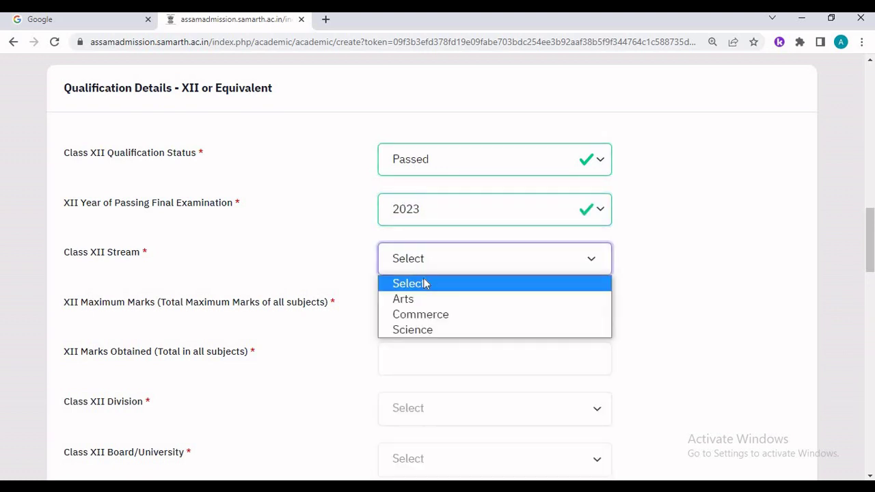
{"action": "left_click", "coordinate": [420, 298]}
{"action": "scroll", "coordinate": [421, 295], "scroll_direction": "down", "scroll_amount": 1}
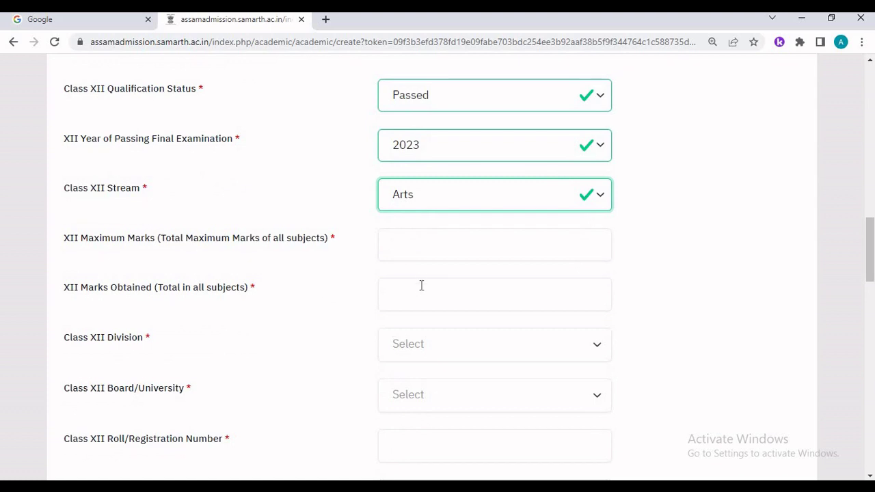
- Enter Class XII marks 400 out of 500 with First Division
{"action": "left_click", "coordinate": [420, 246]}
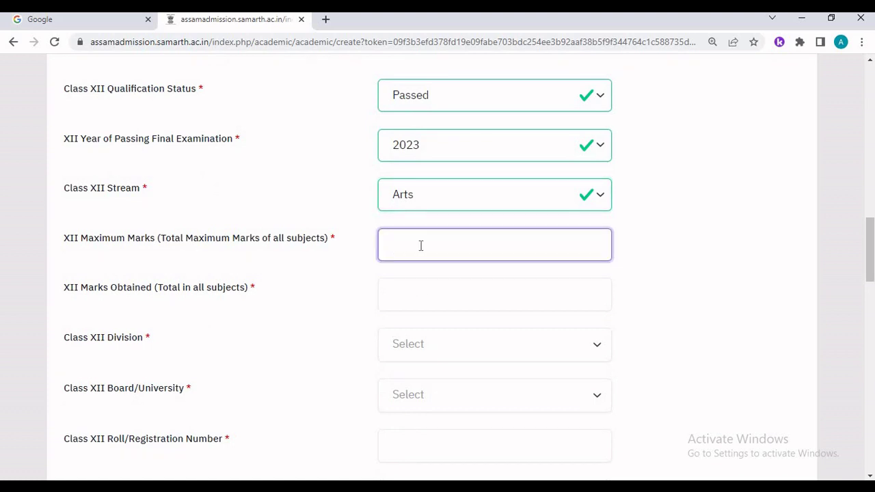
{"action": "type", "text": "500"}
{"action": "left_click", "coordinate": [434, 307]}
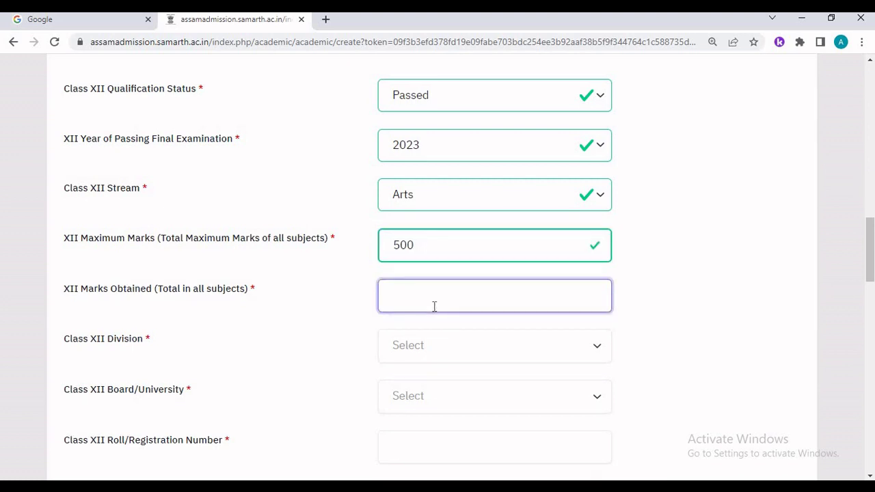
{"action": "type", "text": "400"}
{"action": "left_click", "coordinate": [415, 345]}
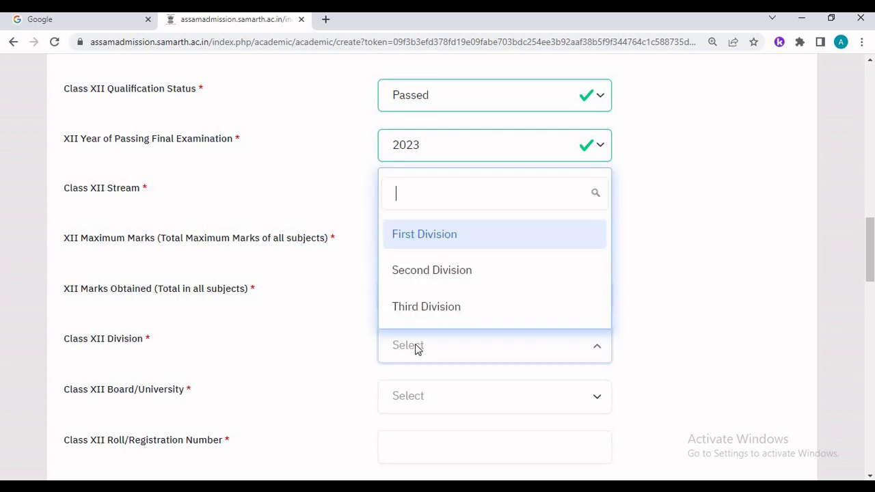
{"action": "left_click", "coordinate": [471, 236]}
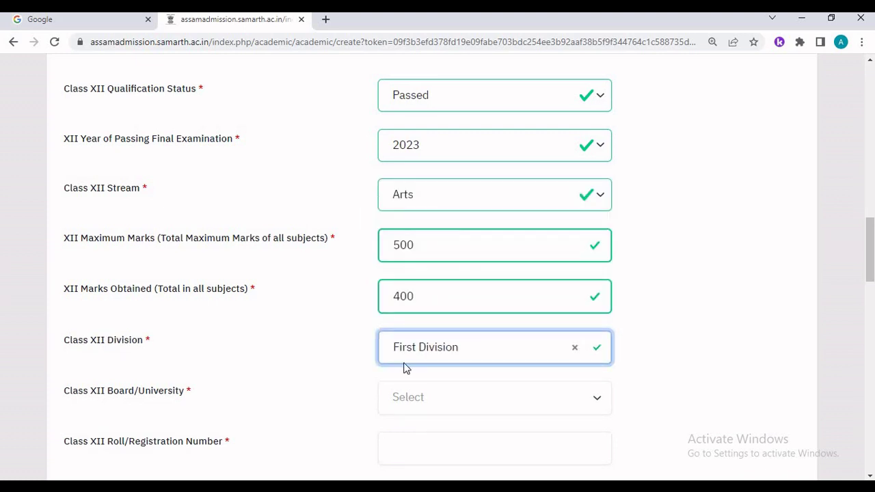
{"action": "scroll", "coordinate": [400, 367], "scroll_direction": "down", "scroll_amount": 1}
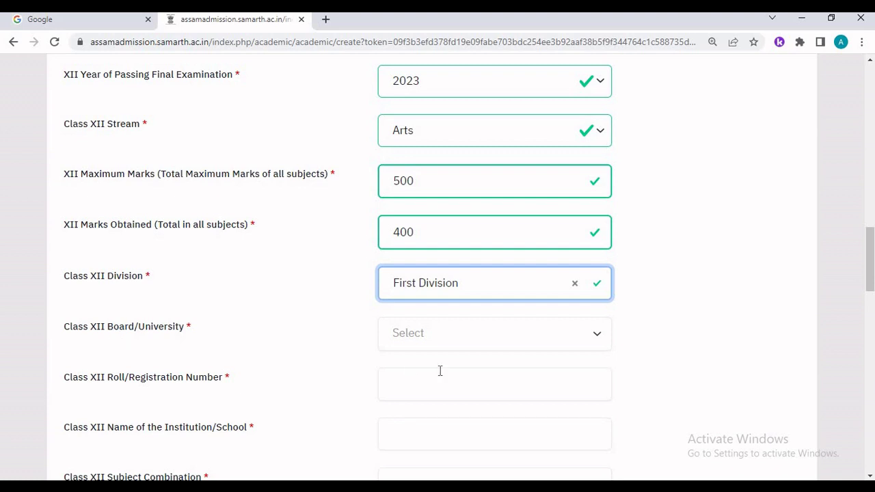
- Choose ASSAM HIGHER SECONDARY EDUCATION COUNCIL, roll number 123456, and school 'sample' for Class XII
{"action": "left_click", "coordinate": [474, 335]}
{"action": "type", "text": "assam"}
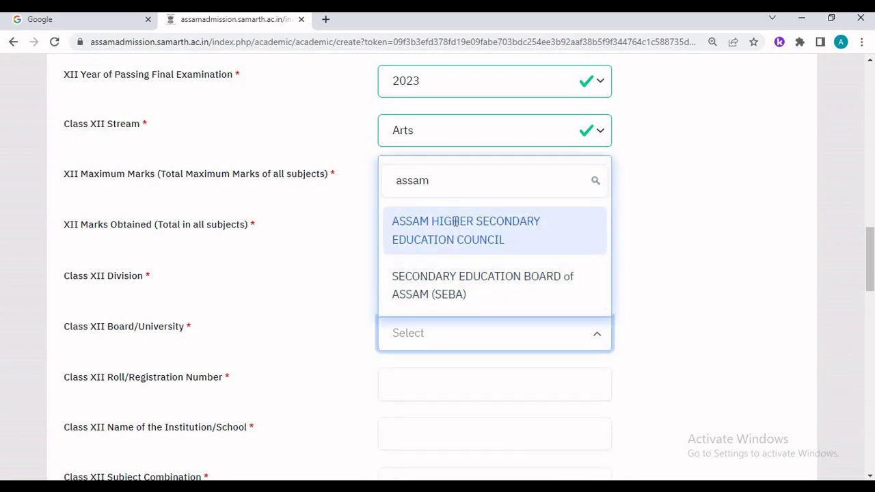
{"action": "left_click", "coordinate": [456, 226]}
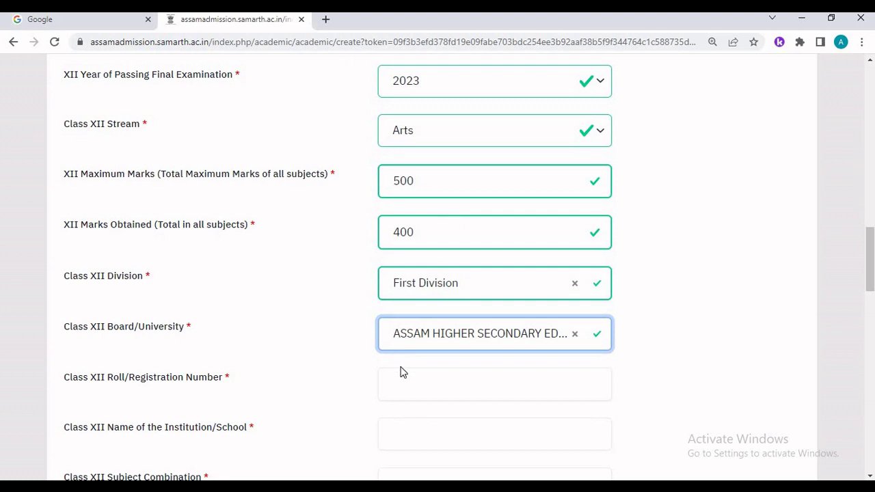
{"action": "scroll", "coordinate": [403, 372], "scroll_direction": "down", "scroll_amount": 1}
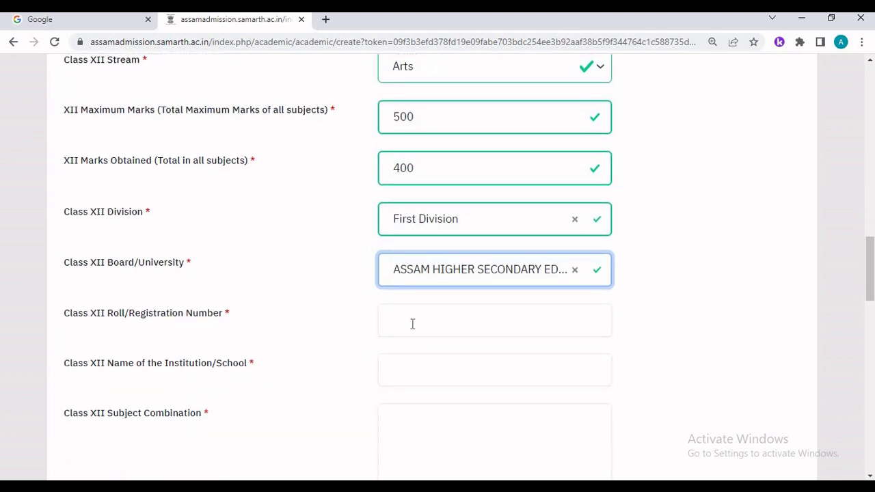
{"action": "left_click", "coordinate": [413, 324]}
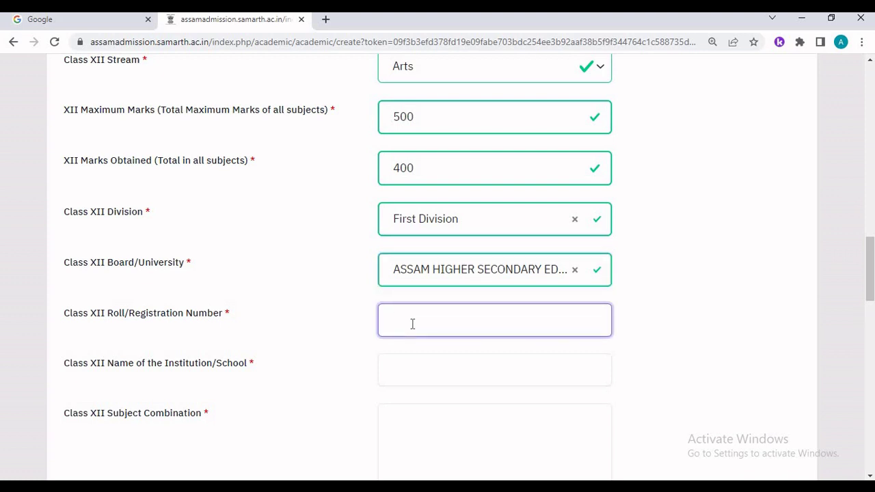
{"action": "type", "text": "123456"}
{"action": "left_click", "coordinate": [409, 370]}
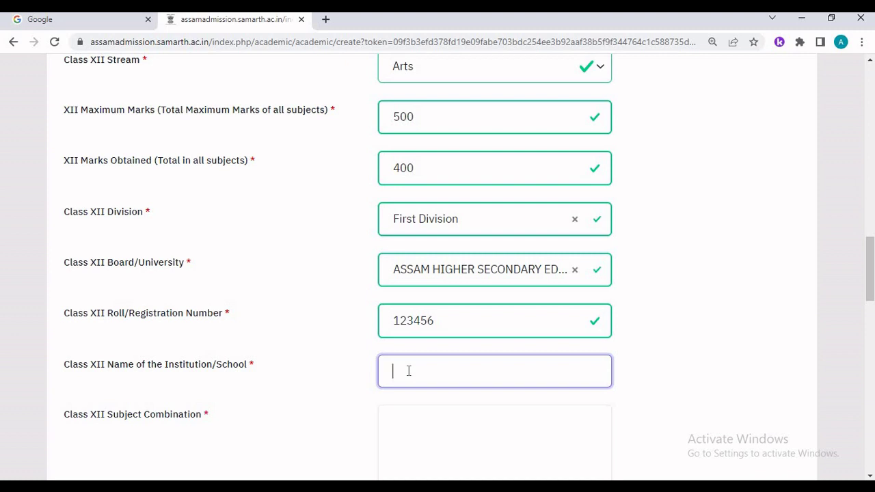
{"action": "type", "text": "sample"}
- Paste the Class XII subject combination
{"action": "scroll", "coordinate": [408, 371], "scroll_direction": "down", "scroll_amount": 2}
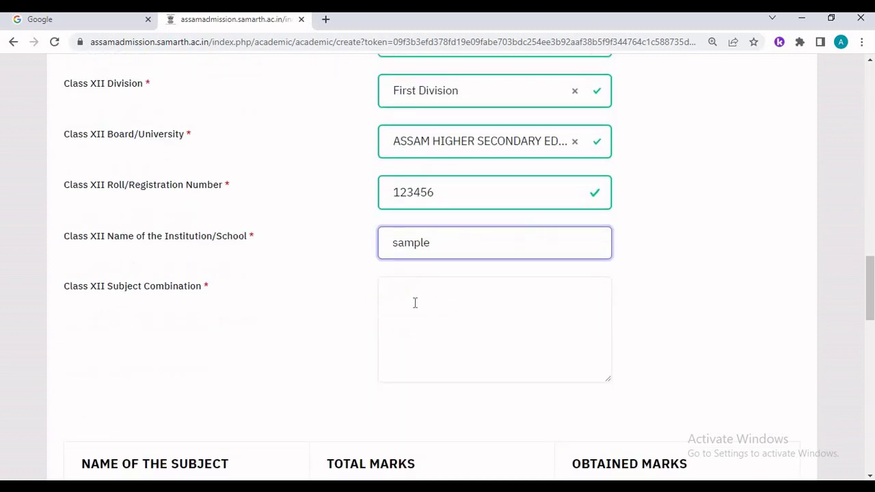
{"action": "left_click", "coordinate": [415, 303]}
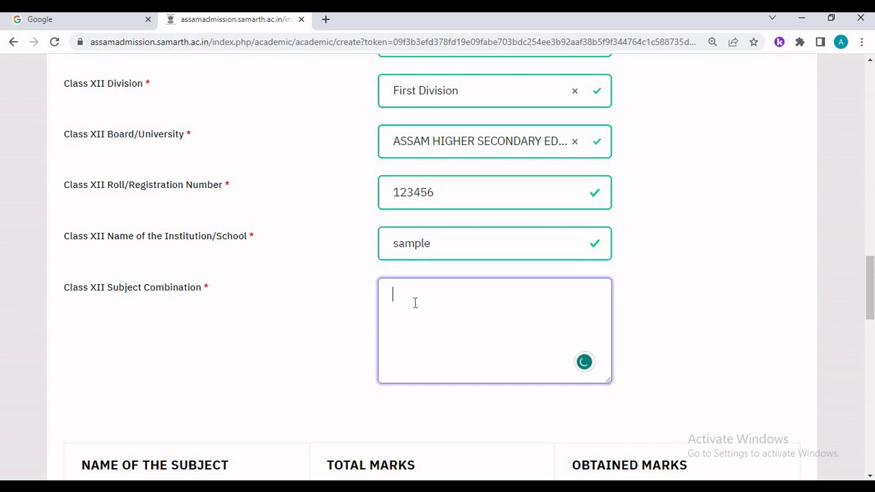
{"action": "type", "text": "Economics, History, Education, Psychology, Alt. English, English"}
{"action": "scroll", "coordinate": [461, 294], "scroll_direction": "up", "scroll_amount": 2}
{"action": "scroll", "coordinate": [461, 291], "scroll_direction": "down", "scroll_amount": 5}
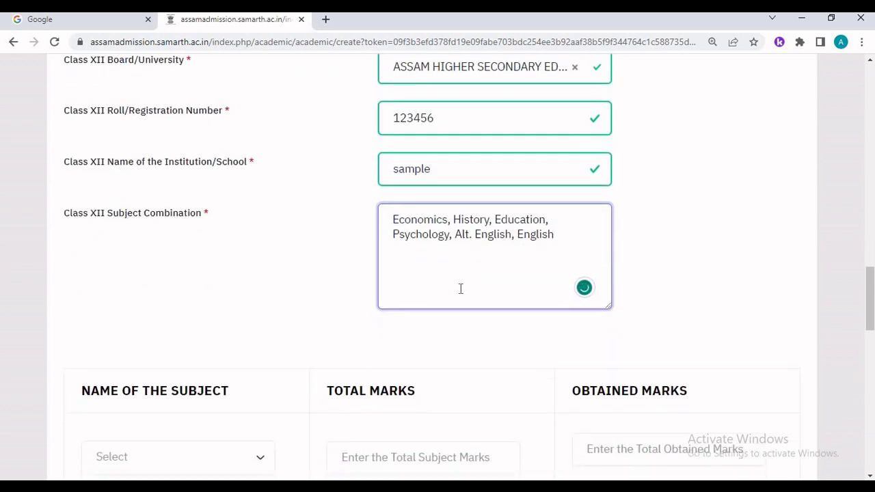
{"action": "scroll", "coordinate": [255, 195], "scroll_direction": "down", "scroll_amount": 3}
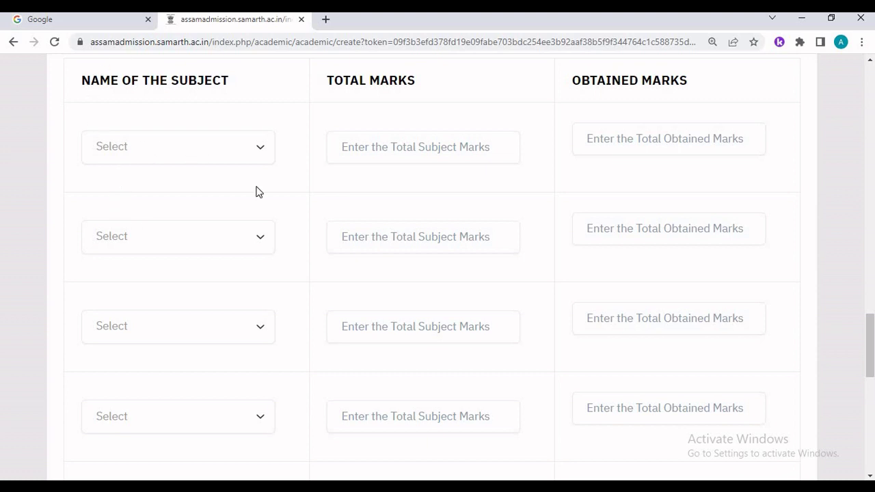
- Check the first subject marks row and save the academic details
{"action": "left_click", "coordinate": [259, 143]}
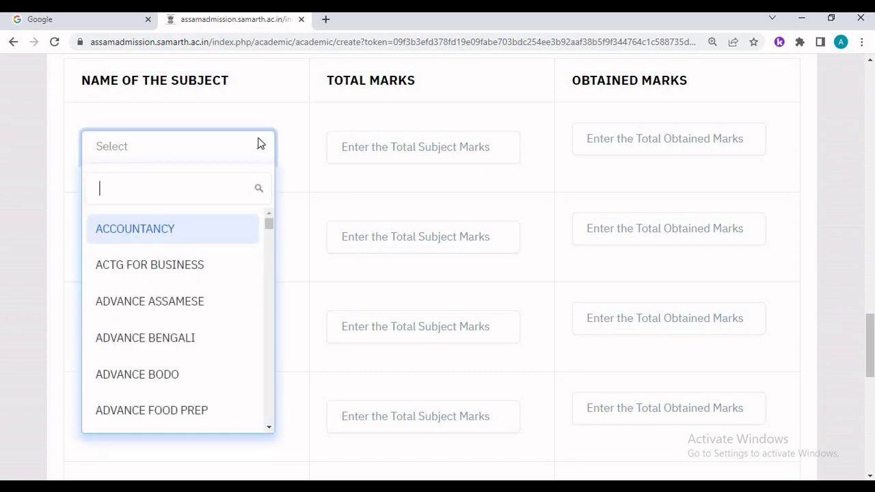
{"action": "scroll", "coordinate": [205, 259], "scroll_direction": "down", "scroll_amount": 6}
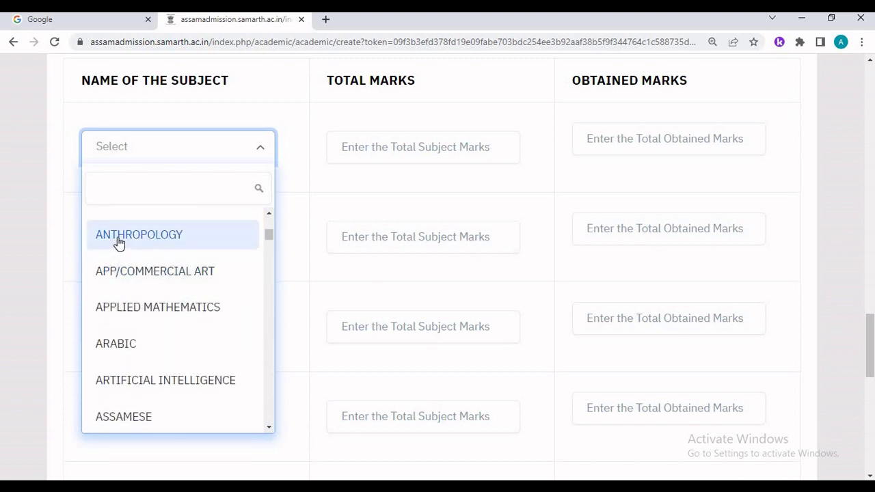
{"action": "scroll", "coordinate": [117, 244], "scroll_direction": "down", "scroll_amount": 1}
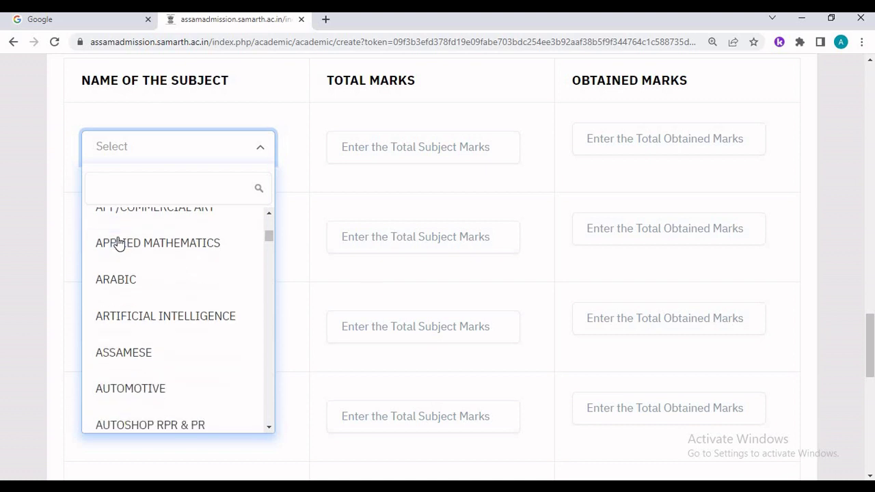
{"action": "left_click", "coordinate": [447, 145]}
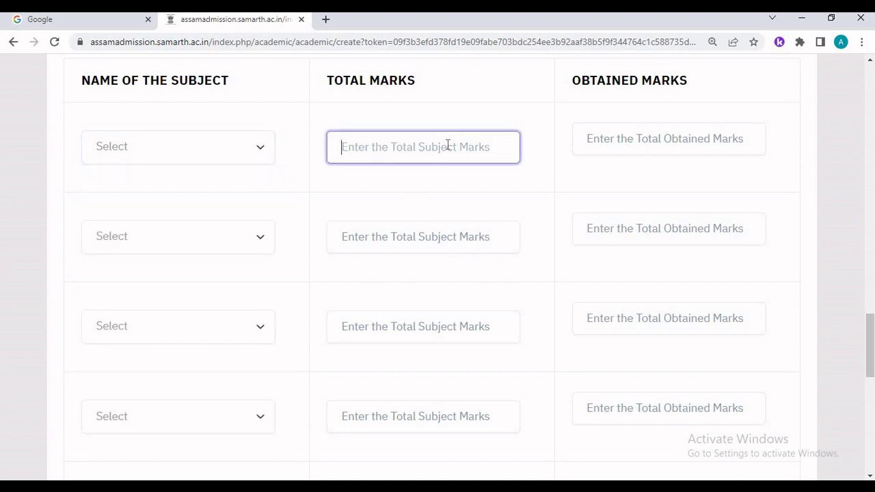
{"action": "left_click", "coordinate": [627, 150]}
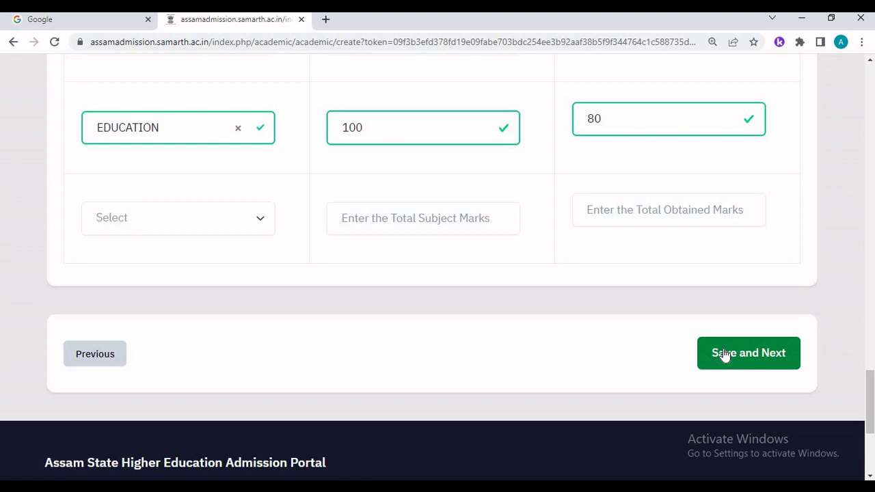
{"action": "left_click", "coordinate": [725, 354]}
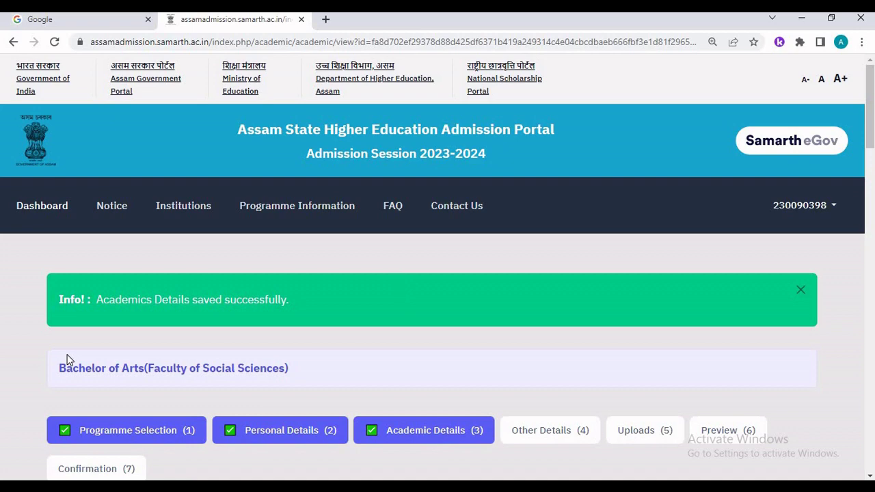
- Advance from the saved academic summary to the Other Details page
{"action": "scroll", "coordinate": [67, 360], "scroll_direction": "down", "scroll_amount": 4}
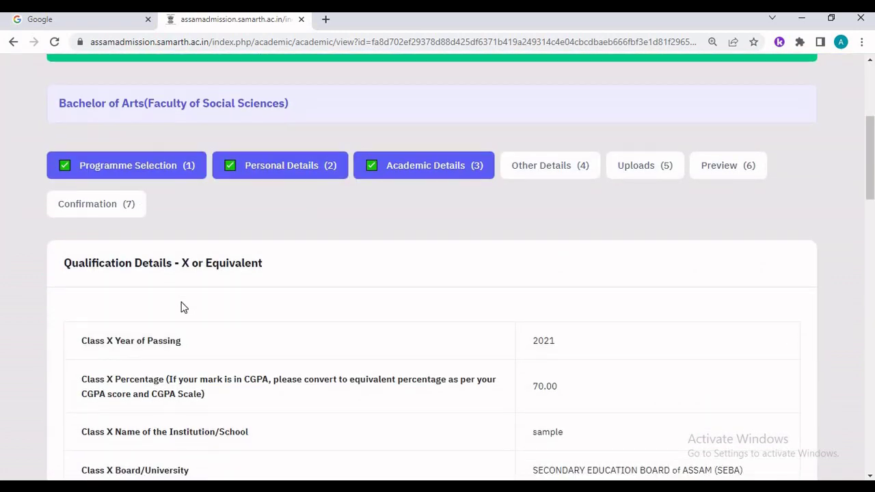
{"action": "scroll", "coordinate": [211, 295], "scroll_direction": "down", "scroll_amount": 18}
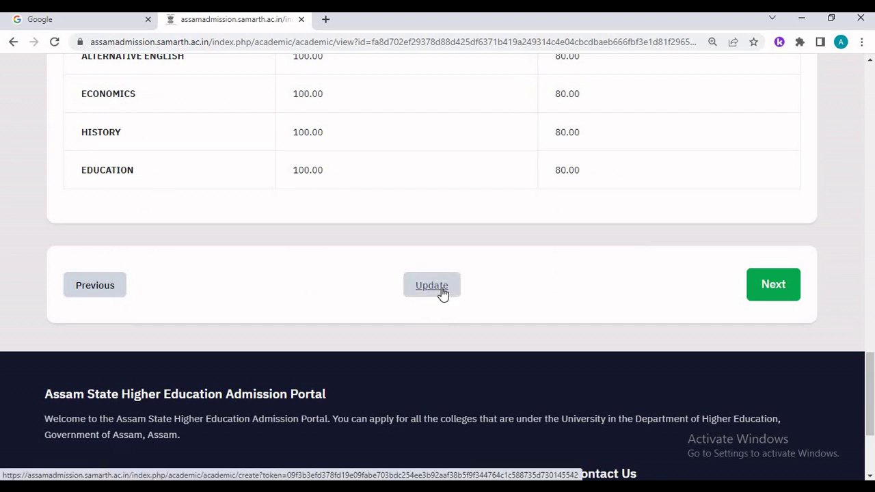
{"action": "left_click", "coordinate": [783, 292]}
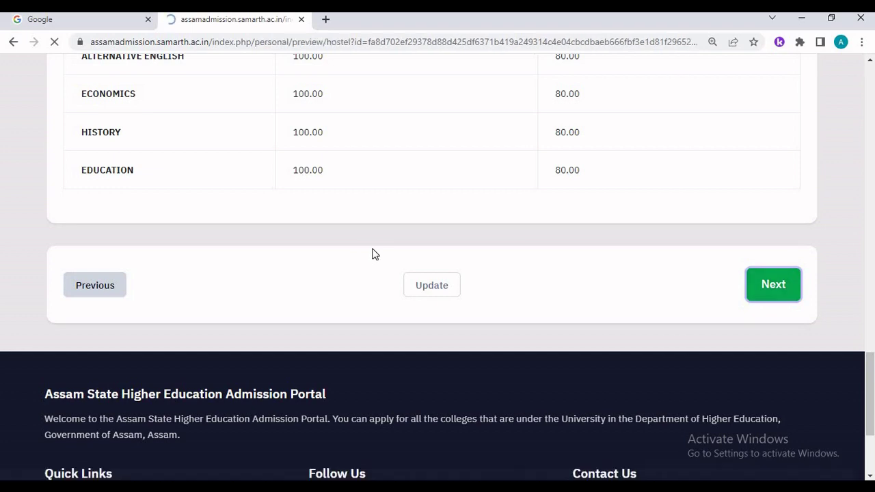
- Move past Other Details to Uploads and view the Class X and Class XII marksheet slots
{"action": "scroll", "coordinate": [372, 254], "scroll_direction": "down", "scroll_amount": 2}
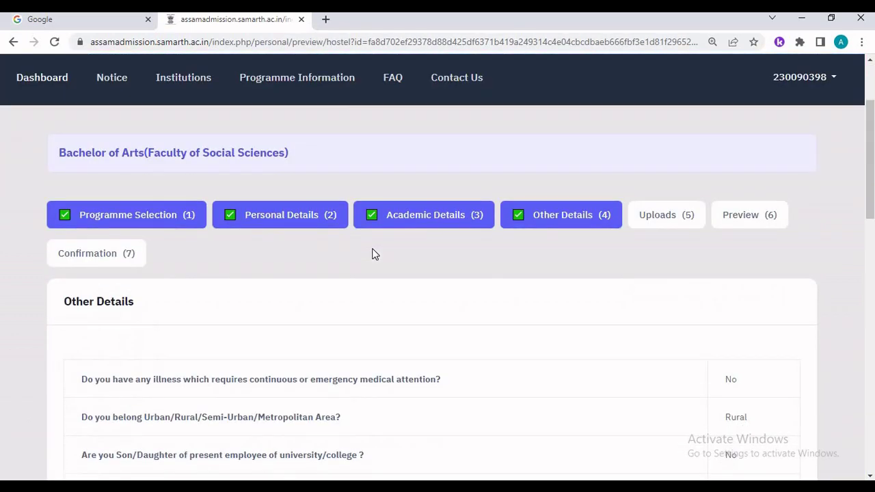
{"action": "scroll", "coordinate": [372, 253], "scroll_direction": "down", "scroll_amount": 1}
{"action": "scroll", "coordinate": [372, 254], "scroll_direction": "down", "scroll_amount": 6}
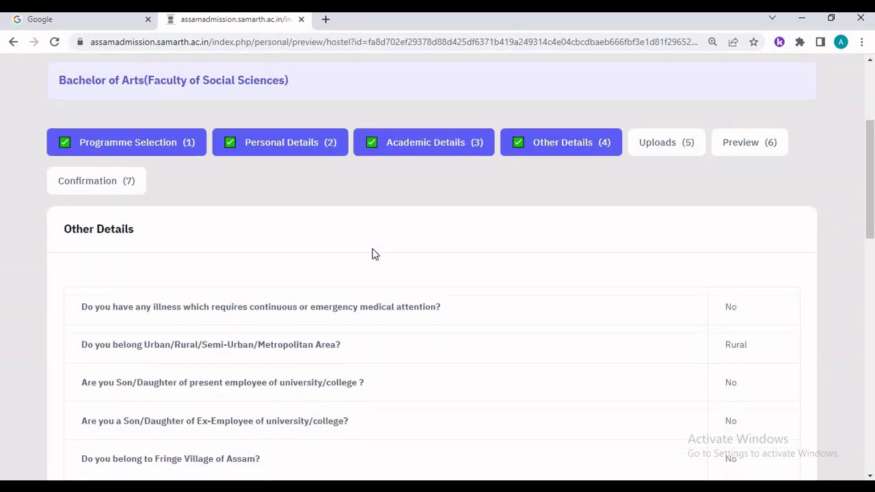
{"action": "scroll", "coordinate": [369, 299], "scroll_direction": "down", "scroll_amount": 4}
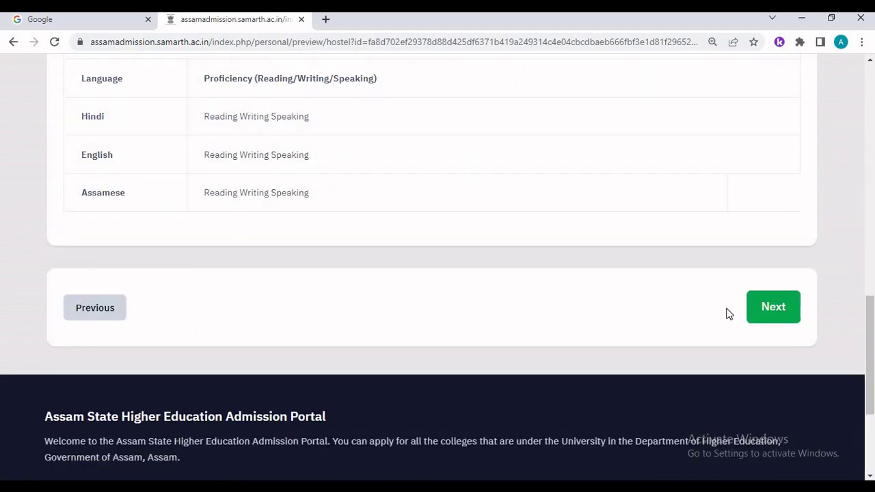
{"action": "left_click", "coordinate": [761, 311]}
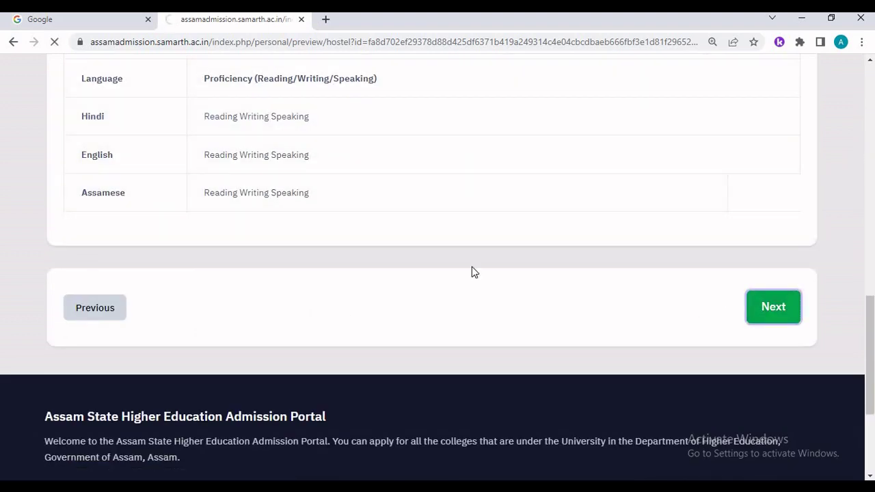
{"action": "scroll", "coordinate": [472, 271], "scroll_direction": "down", "scroll_amount": 3}
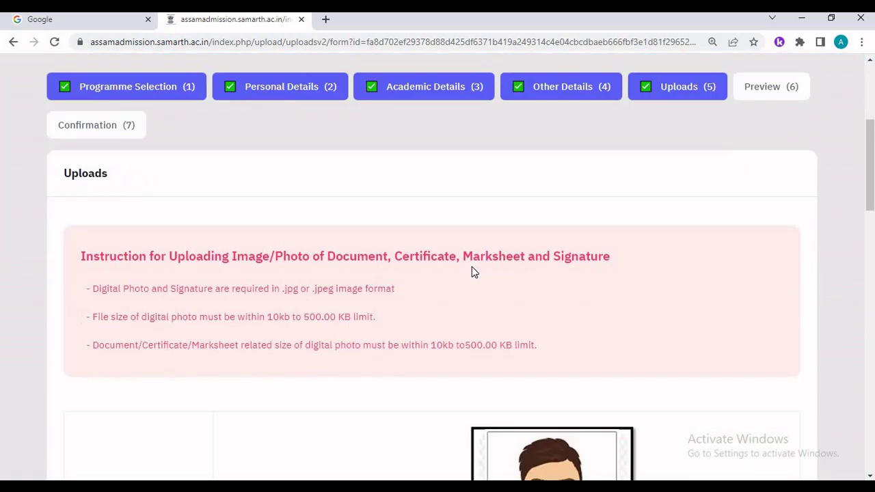
{"action": "scroll", "coordinate": [472, 271], "scroll_direction": "down", "scroll_amount": 2}
{"action": "scroll", "coordinate": [391, 297], "scroll_direction": "down", "scroll_amount": 8}
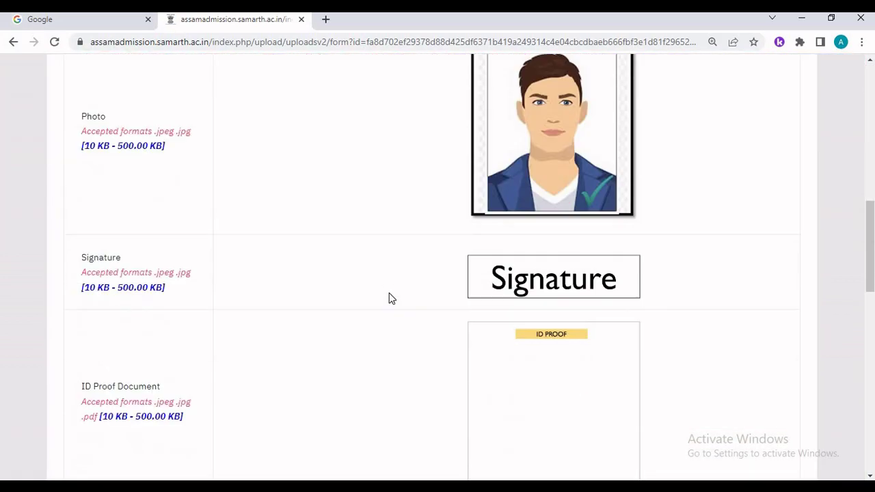
{"action": "scroll", "coordinate": [312, 228], "scroll_direction": "down", "scroll_amount": 4}
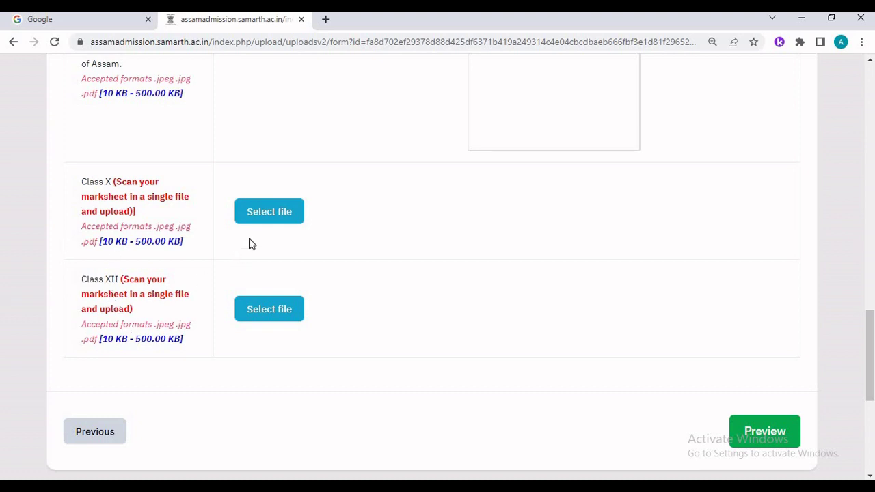
- Upload the Marksheet HSLC file as the Class X marksheet
{"action": "left_click", "coordinate": [260, 217]}
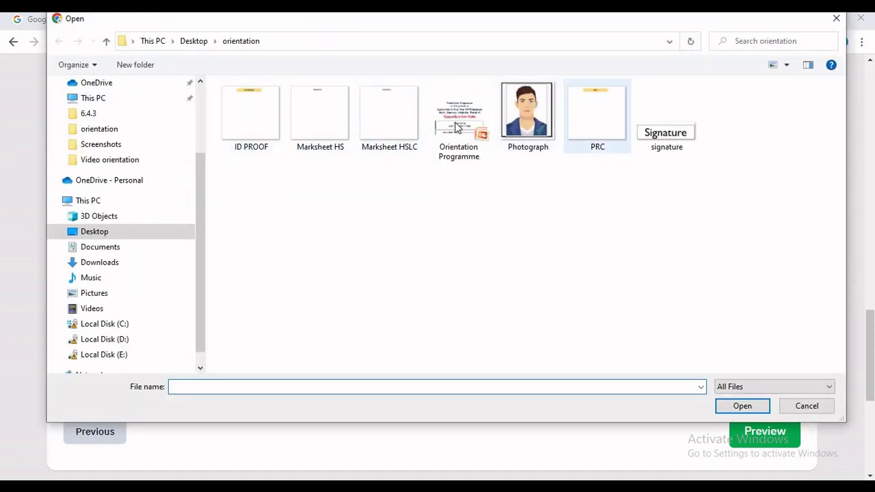
{"action": "left_click", "coordinate": [291, 116]}
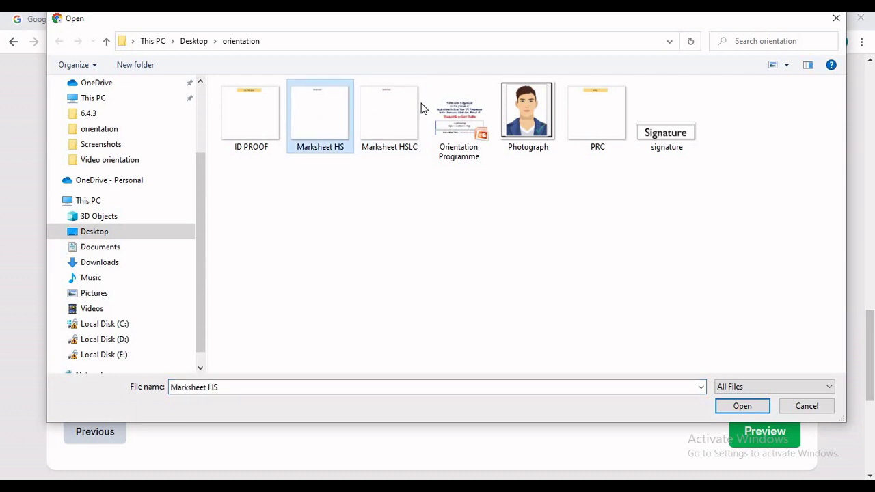
{"action": "left_click", "coordinate": [404, 111]}
{"action": "left_click", "coordinate": [742, 406]}
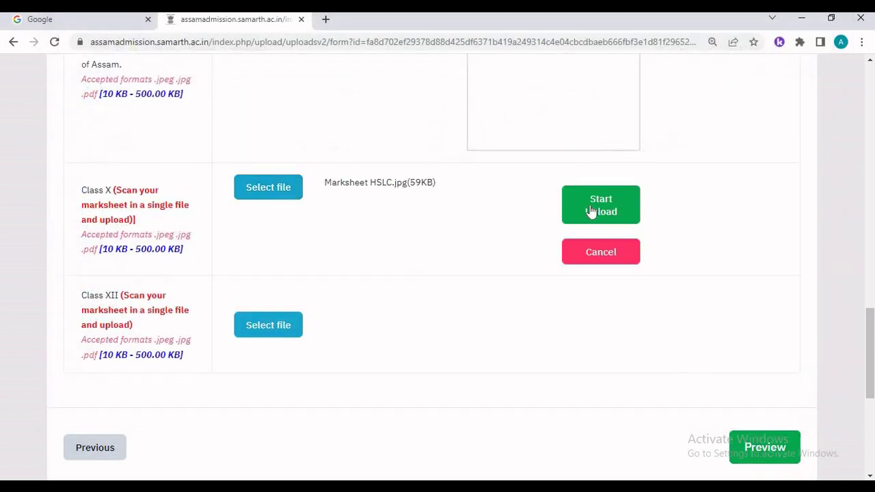
{"action": "left_click", "coordinate": [606, 206]}
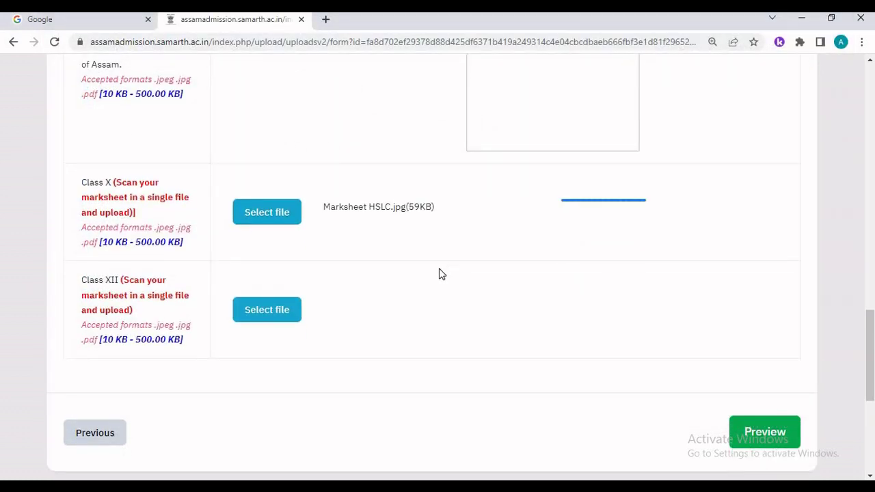
- Upload the Marksheet HS file as the Class XII marksheet
{"action": "left_click", "coordinate": [267, 394]}
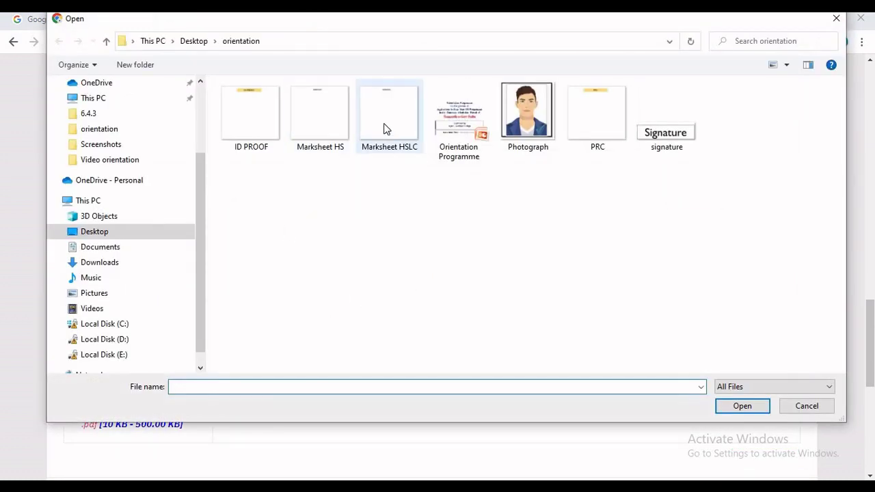
{"action": "left_click", "coordinate": [342, 130]}
{"action": "left_click", "coordinate": [742, 406]}
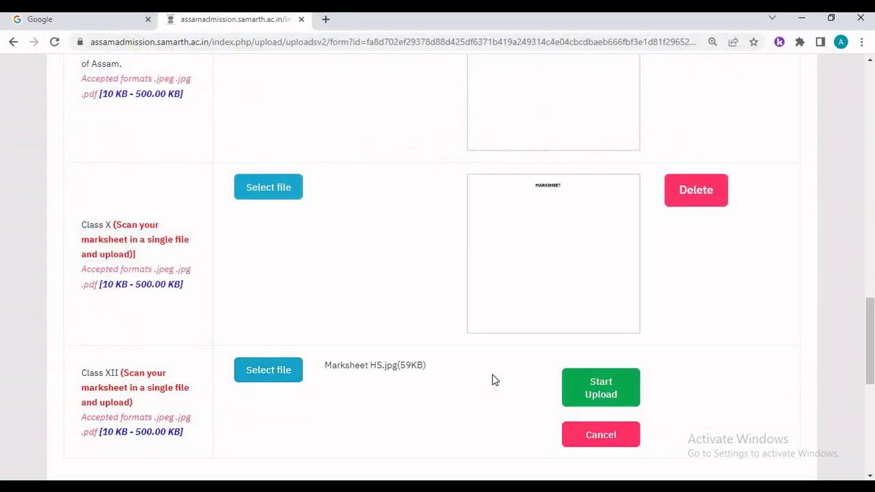
{"action": "left_click", "coordinate": [623, 400]}
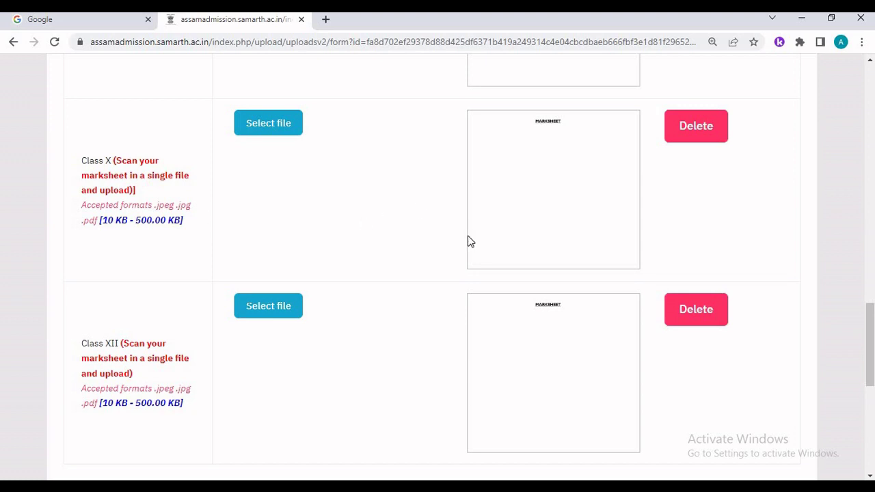
{"action": "scroll", "coordinate": [470, 242], "scroll_direction": "down", "scroll_amount": 3}
- Open the application preview and review the programme, personal and family details
{"action": "left_click", "coordinate": [762, 348]}
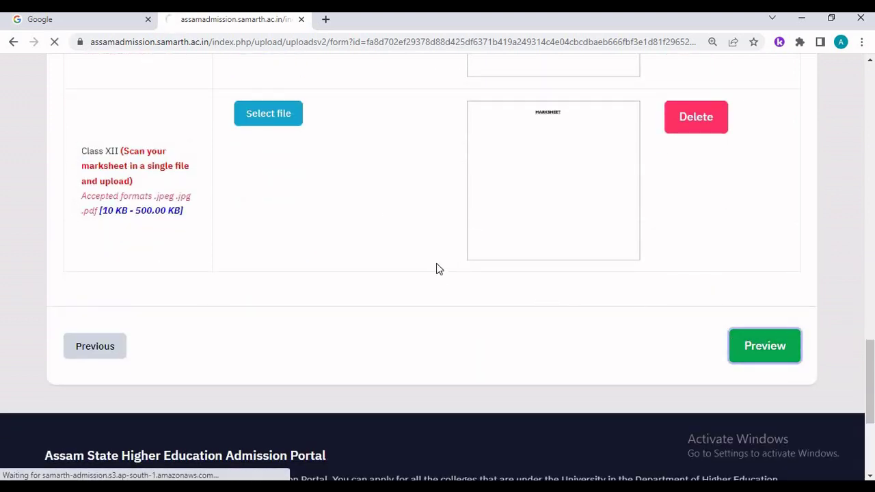
{"action": "scroll", "coordinate": [439, 269], "scroll_direction": "down", "scroll_amount": 3}
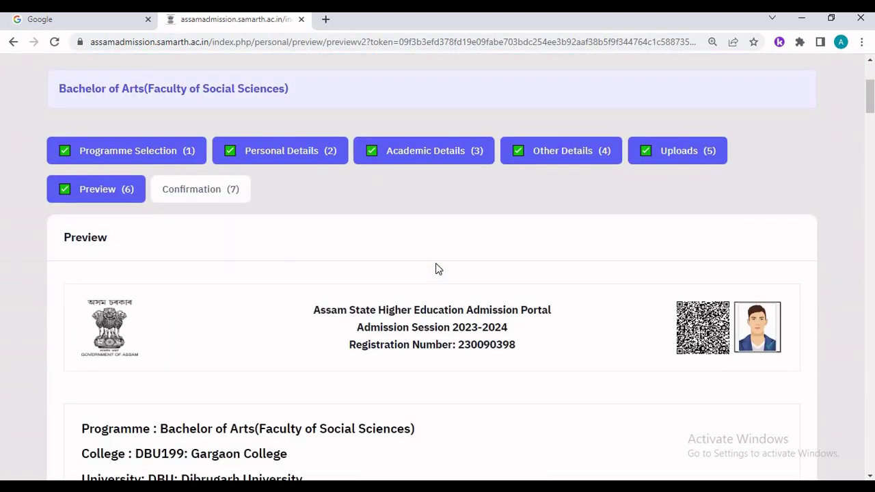
{"action": "scroll", "coordinate": [438, 269], "scroll_direction": "down", "scroll_amount": 3}
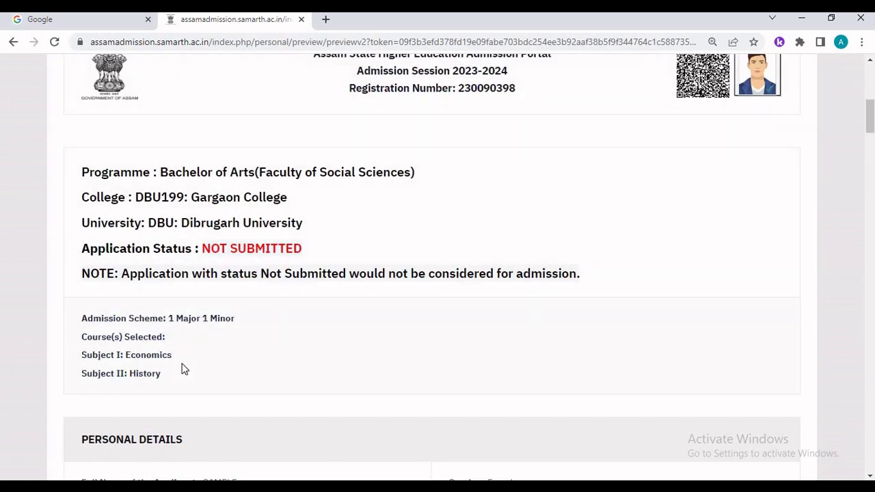
{"action": "scroll", "coordinate": [182, 367], "scroll_direction": "down", "scroll_amount": 3}
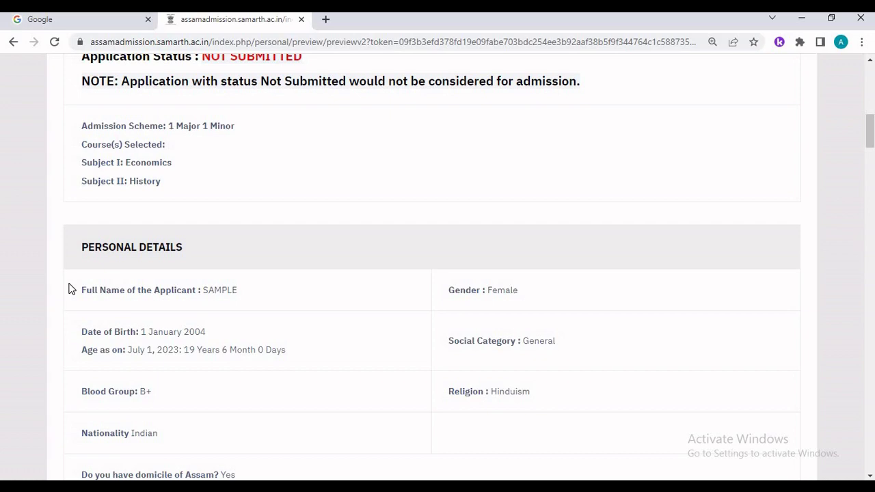
{"action": "scroll", "coordinate": [216, 283], "scroll_direction": "down", "scroll_amount": 3}
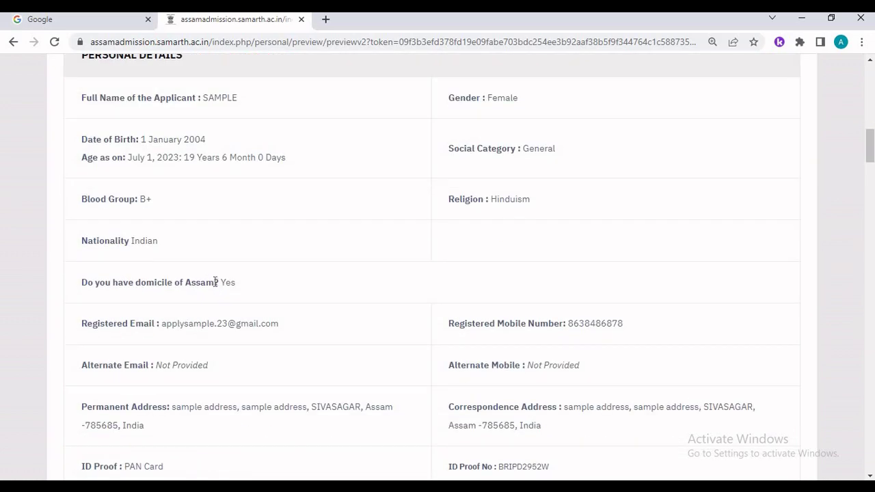
{"action": "scroll", "coordinate": [216, 282], "scroll_direction": "down", "scroll_amount": 7}
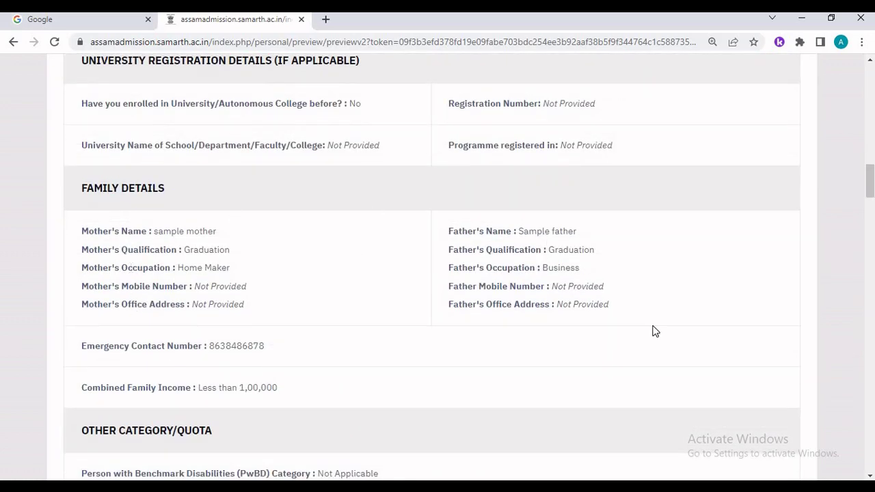
{"action": "scroll", "coordinate": [655, 331], "scroll_direction": "down", "scroll_amount": 15}
- Continue to final verification and confirm the mother's name statement is correct
{"action": "left_click", "coordinate": [643, 356]}
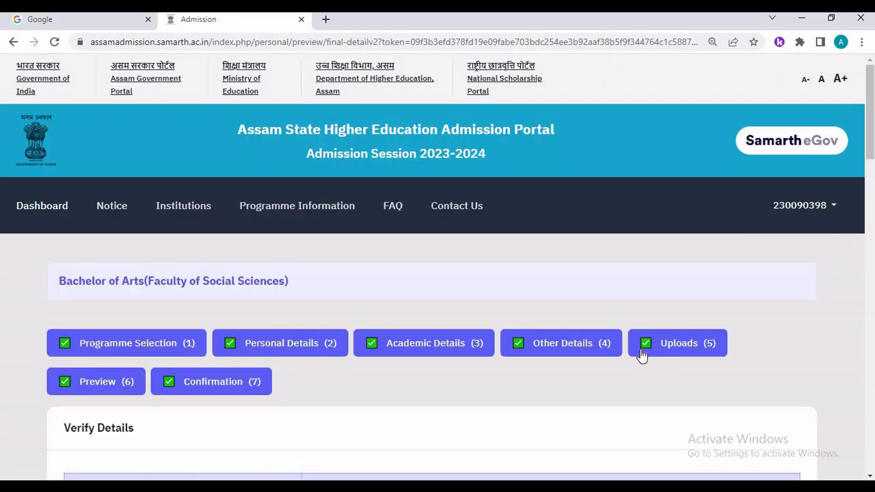
{"action": "scroll", "coordinate": [643, 357], "scroll_direction": "down", "scroll_amount": 7}
{"action": "scroll", "coordinate": [642, 357], "scroll_direction": "up", "scroll_amount": 4}
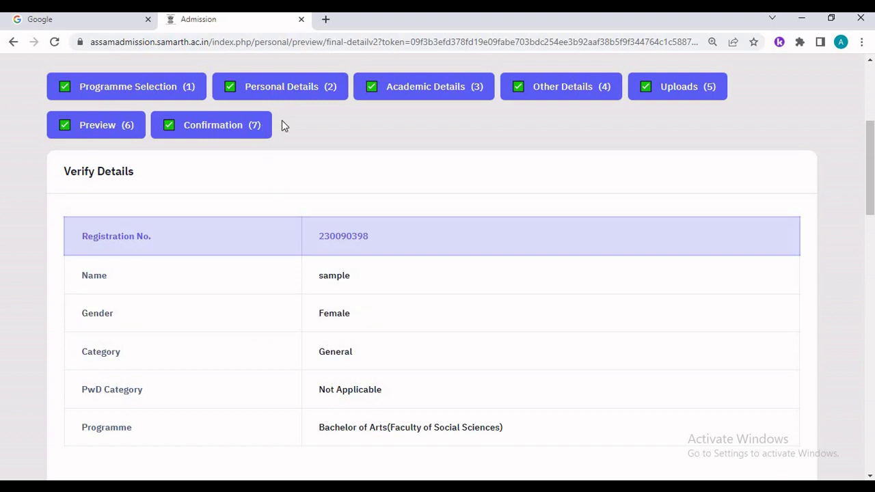
{"action": "scroll", "coordinate": [221, 326], "scroll_direction": "down", "scroll_amount": 3}
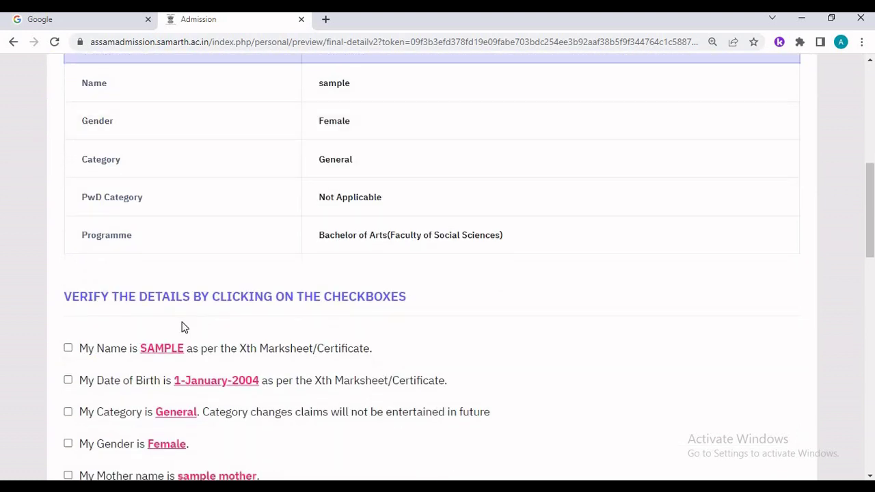
{"action": "scroll", "coordinate": [182, 327], "scroll_direction": "down", "scroll_amount": 2}
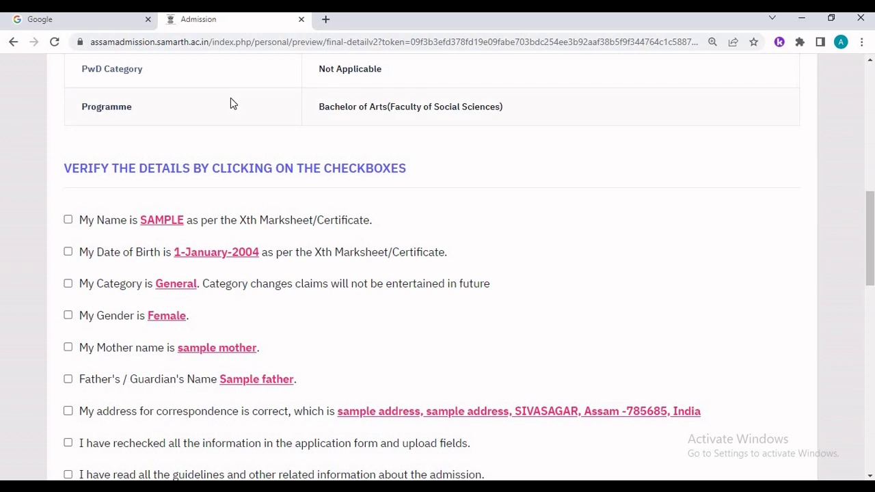
{"action": "left_click", "coordinate": [68, 347]}
- Agree to the admission conditions and declaration, then submit the application
{"action": "scroll", "coordinate": [71, 301], "scroll_direction": "down", "scroll_amount": 2}
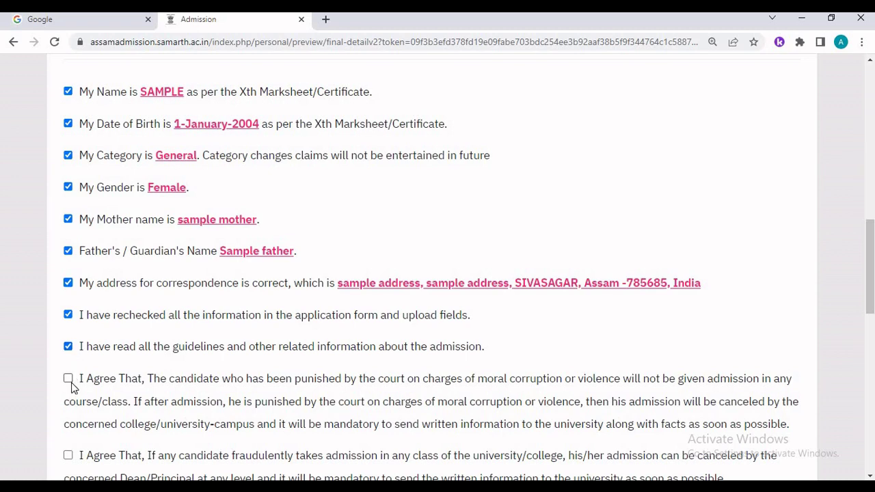
{"action": "left_click", "coordinate": [70, 383]}
{"action": "scroll", "coordinate": [74, 373], "scroll_direction": "down", "scroll_amount": 2}
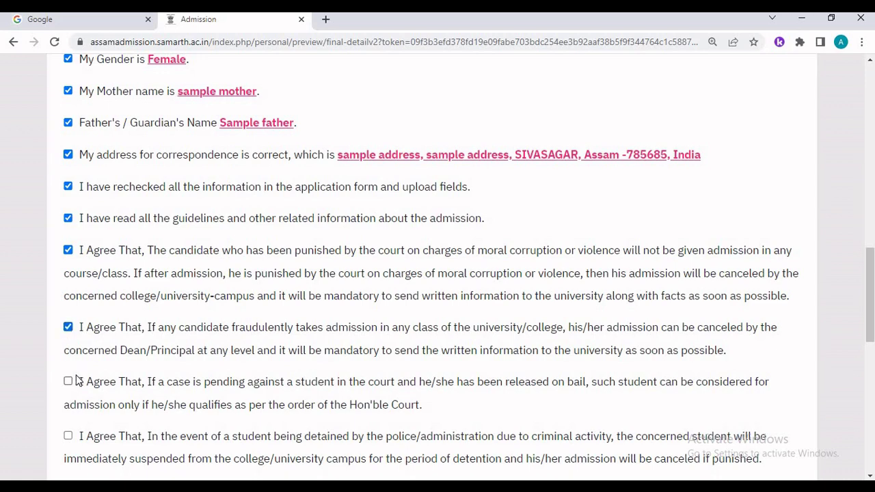
{"action": "scroll", "coordinate": [72, 386], "scroll_direction": "down", "scroll_amount": 2}
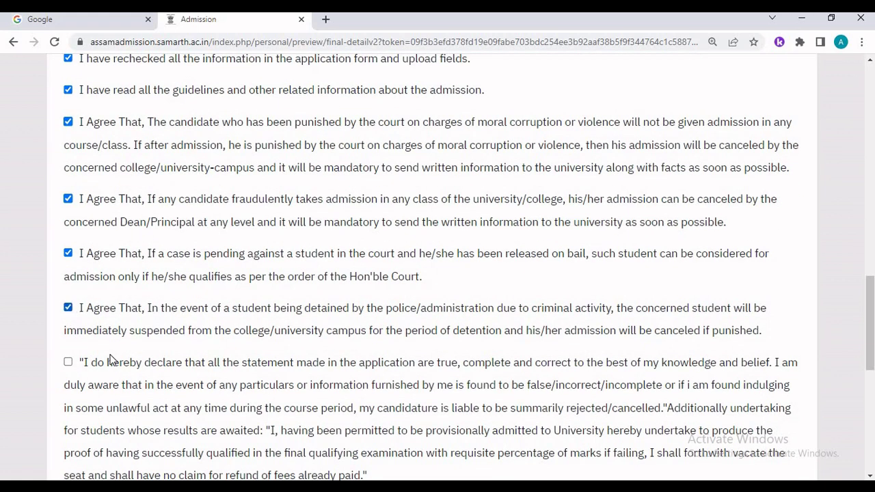
{"action": "scroll", "coordinate": [113, 362], "scroll_direction": "down", "scroll_amount": 2}
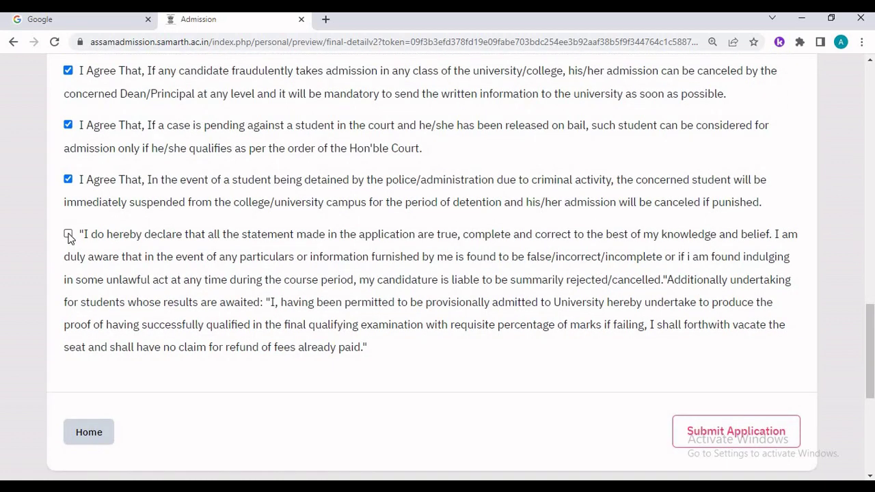
{"action": "left_click", "coordinate": [721, 443]}
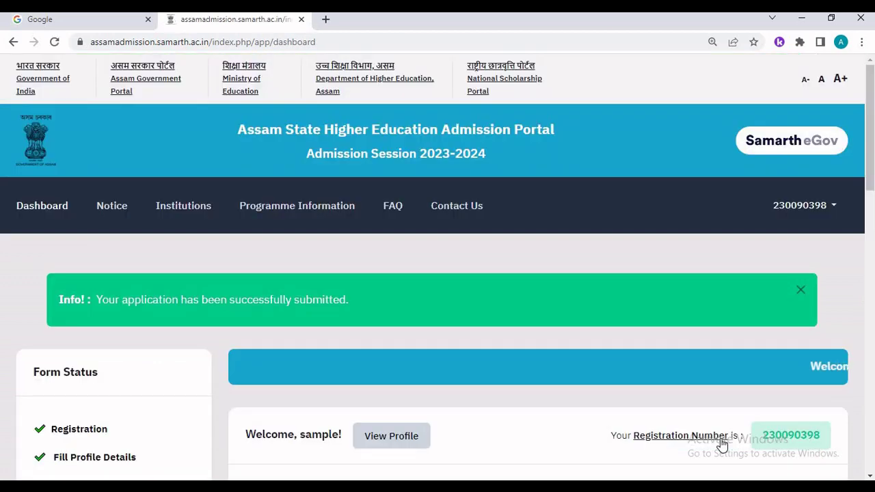
- Under Programme Applications, open the printable application form PDF
{"action": "scroll", "coordinate": [139, 194], "scroll_direction": "down", "scroll_amount": 2}
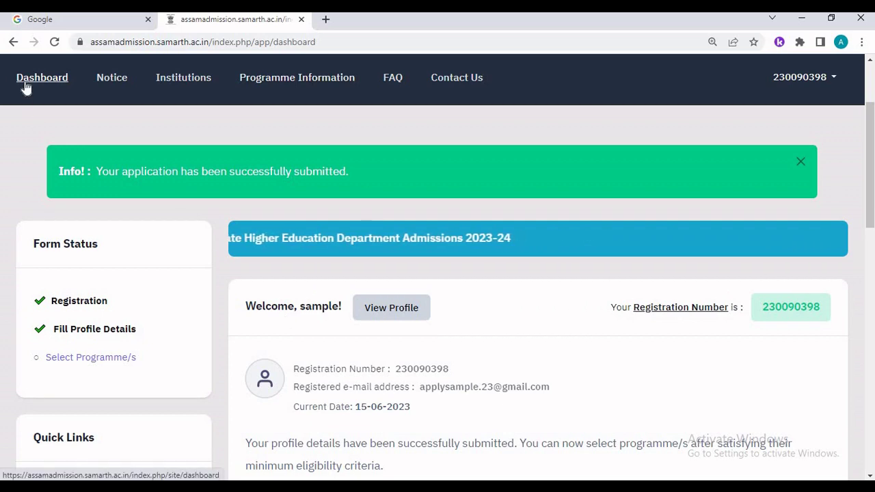
{"action": "scroll", "coordinate": [352, 383], "scroll_direction": "down", "scroll_amount": 8}
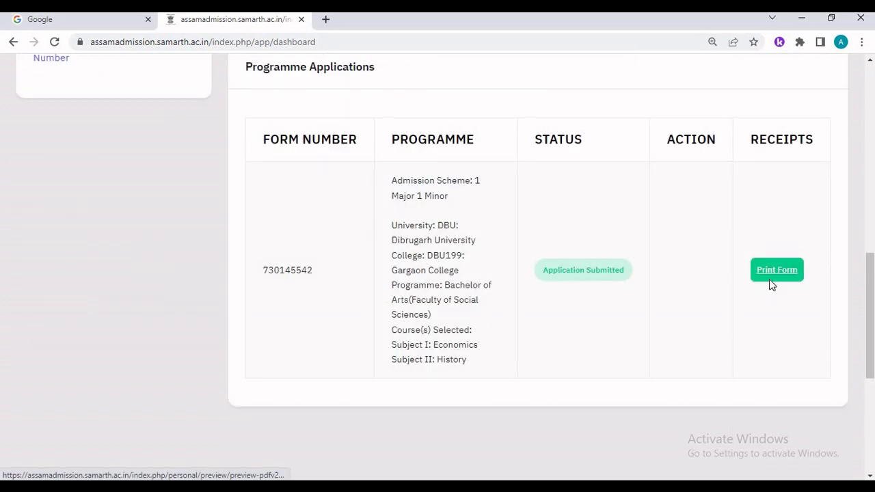
{"action": "left_click", "coordinate": [770, 279]}
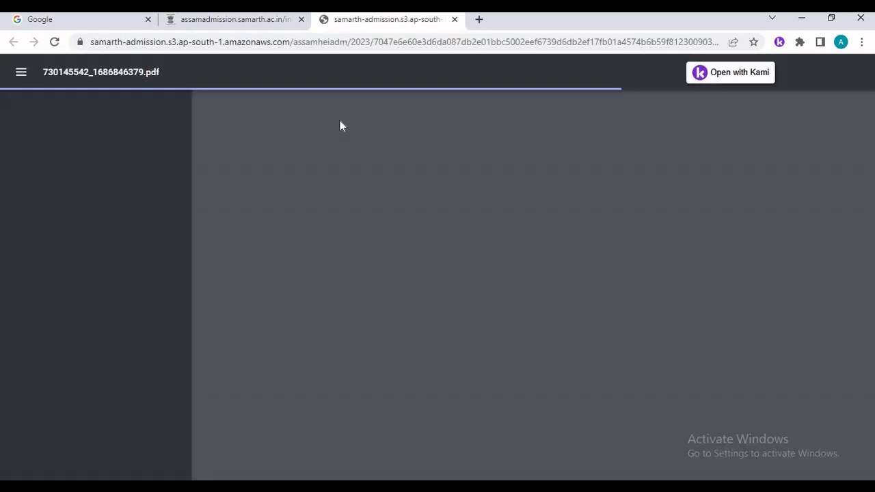
- Review the two-page form PDF, then return to the portal dashboard
{"action": "scroll", "coordinate": [363, 225], "scroll_direction": "down", "scroll_amount": 15}
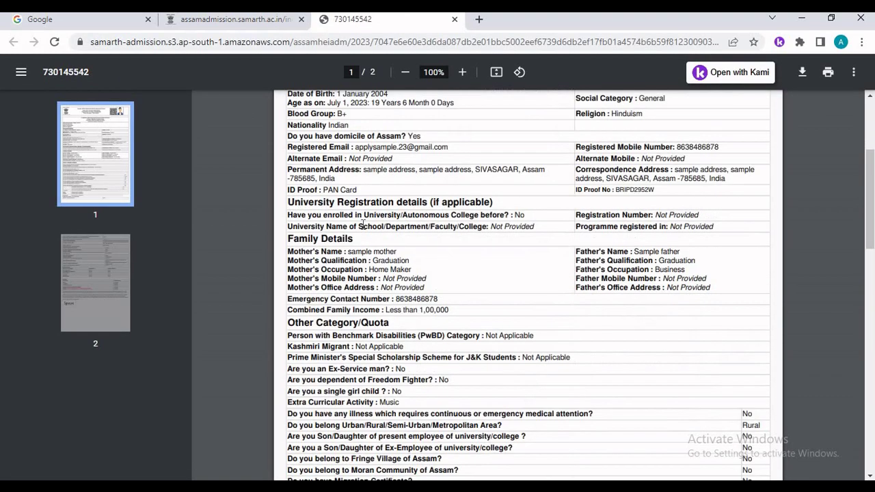
{"action": "scroll", "coordinate": [364, 225], "scroll_direction": "down", "scroll_amount": 1}
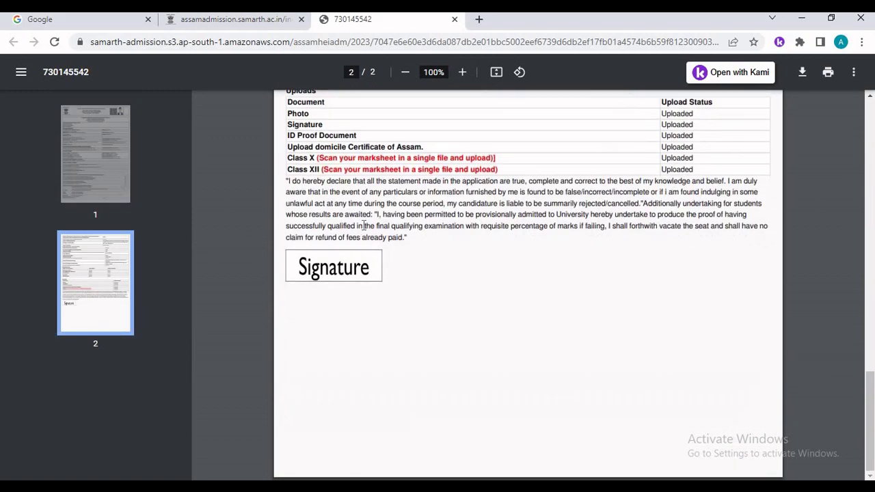
{"action": "left_click", "coordinate": [229, 19]}
{"action": "scroll", "coordinate": [310, 199], "scroll_direction": "up", "scroll_amount": 5}
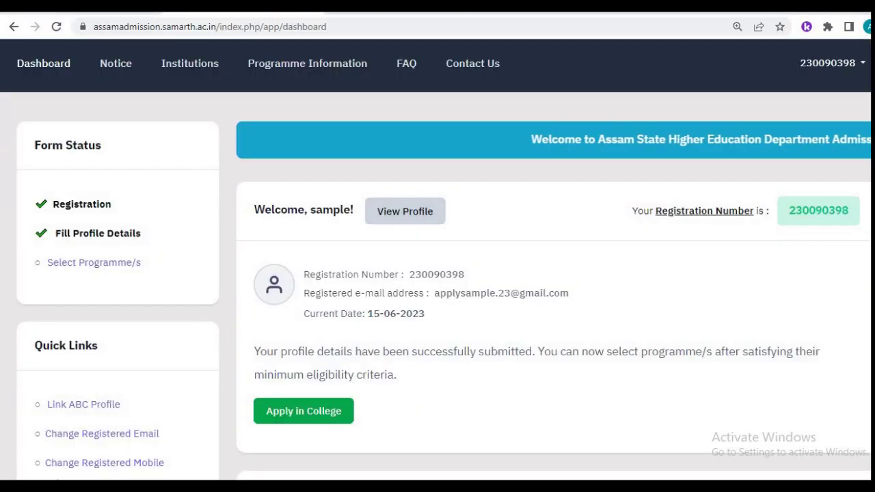